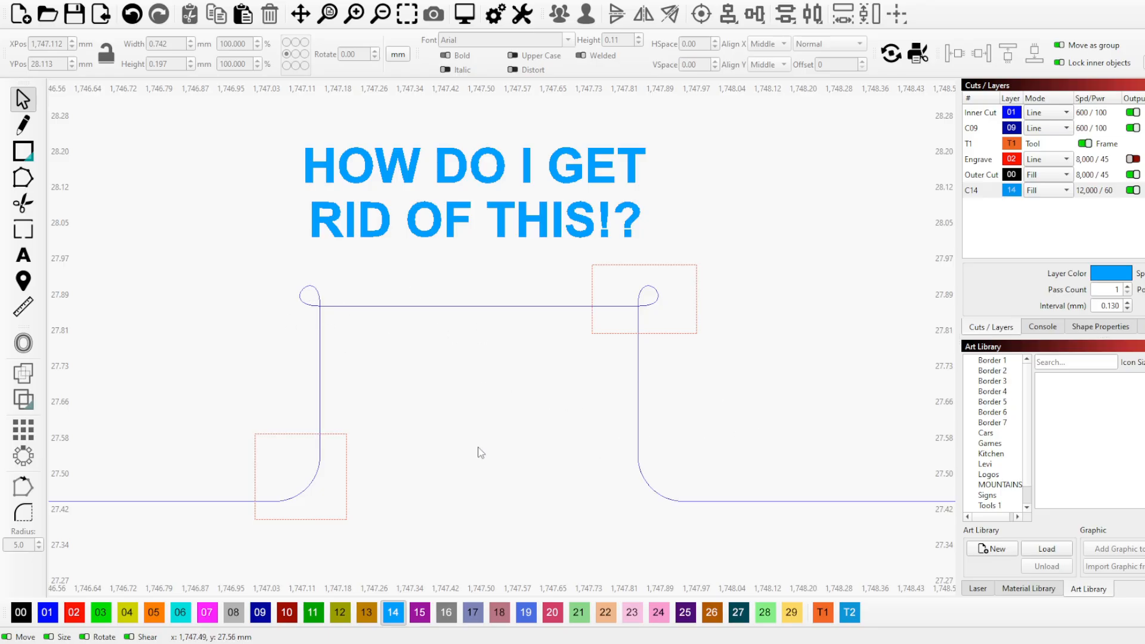
{"action": "scroll", "coordinate": [480, 450], "scroll_direction": "down", "scroll_amount": 1}
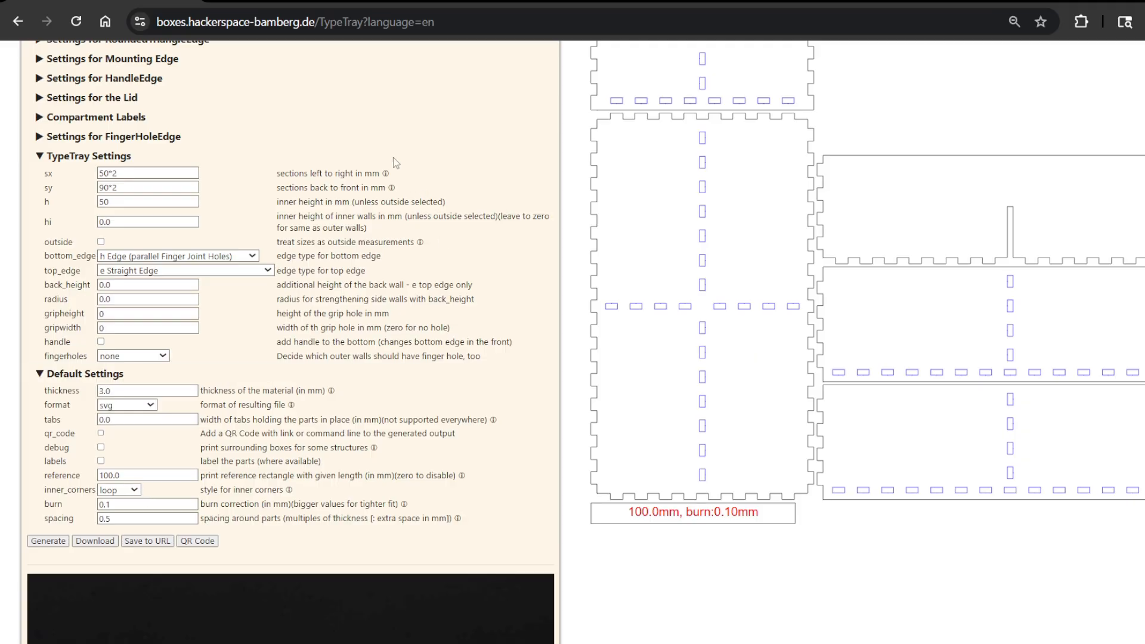
Set the TypeTray's inner corners to corner and its burn correction to 0, refreshing the preview.
{"action": "scroll", "coordinate": [405, 452], "scroll_direction": "up", "scroll_amount": 1}
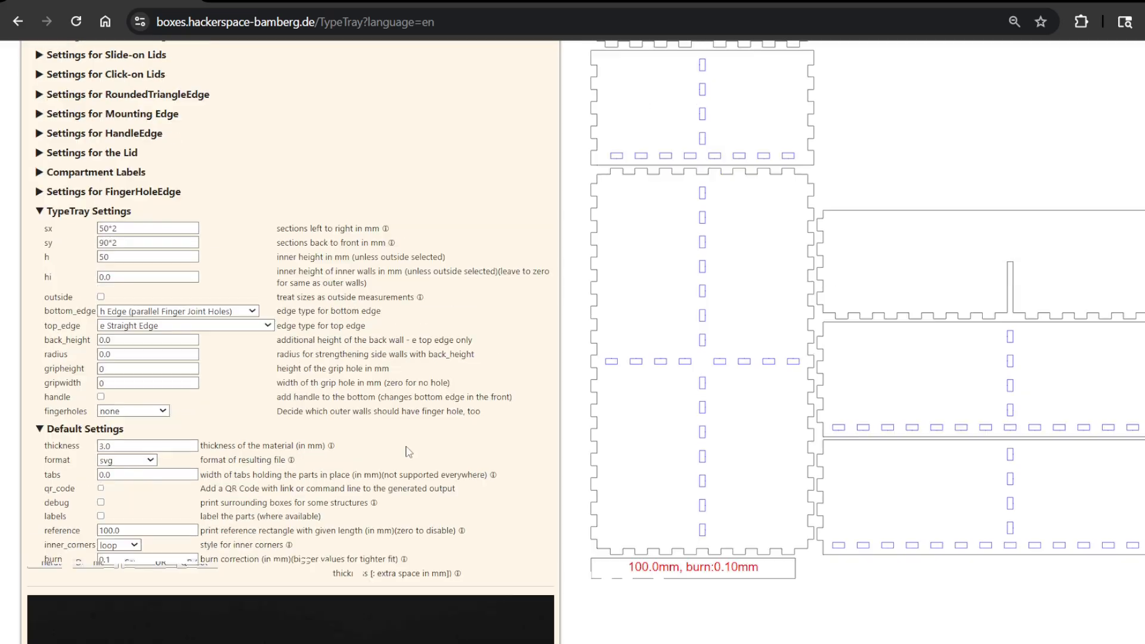
{"action": "scroll", "coordinate": [408, 452], "scroll_direction": "up", "scroll_amount": 5}
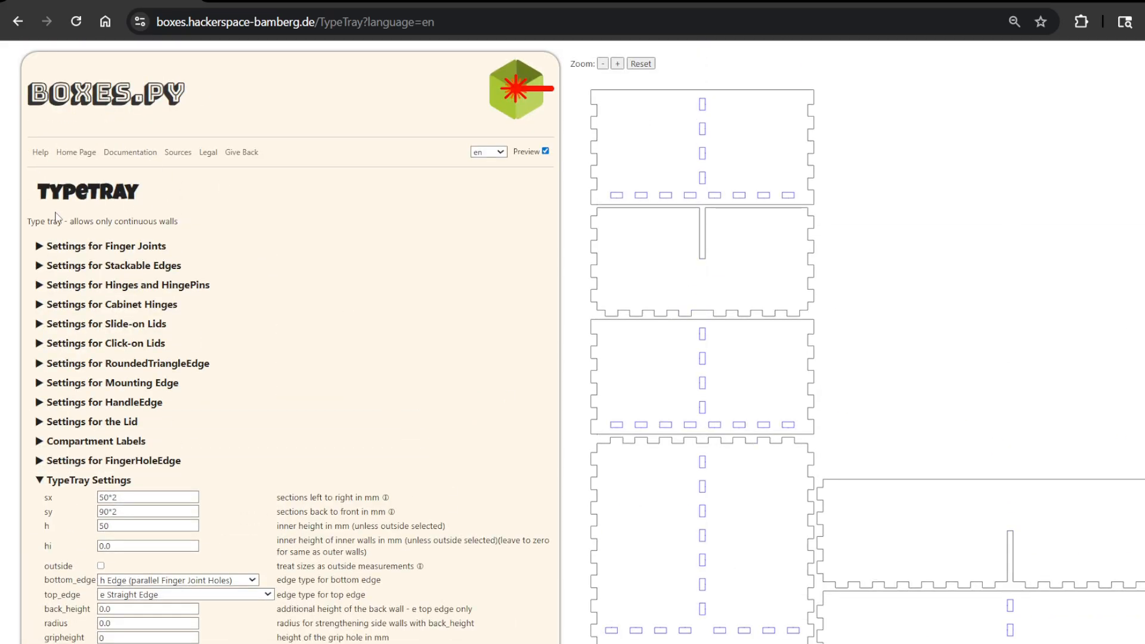
{"action": "scroll", "coordinate": [358, 274], "scroll_direction": "down", "scroll_amount": 6}
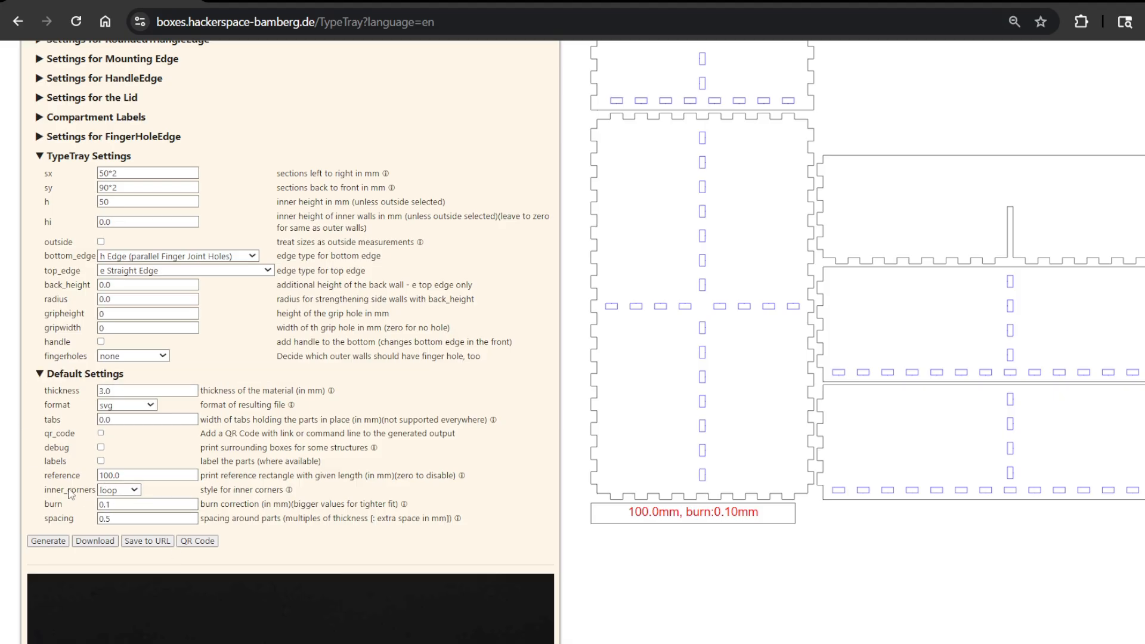
{"action": "left_click", "coordinate": [136, 490]}
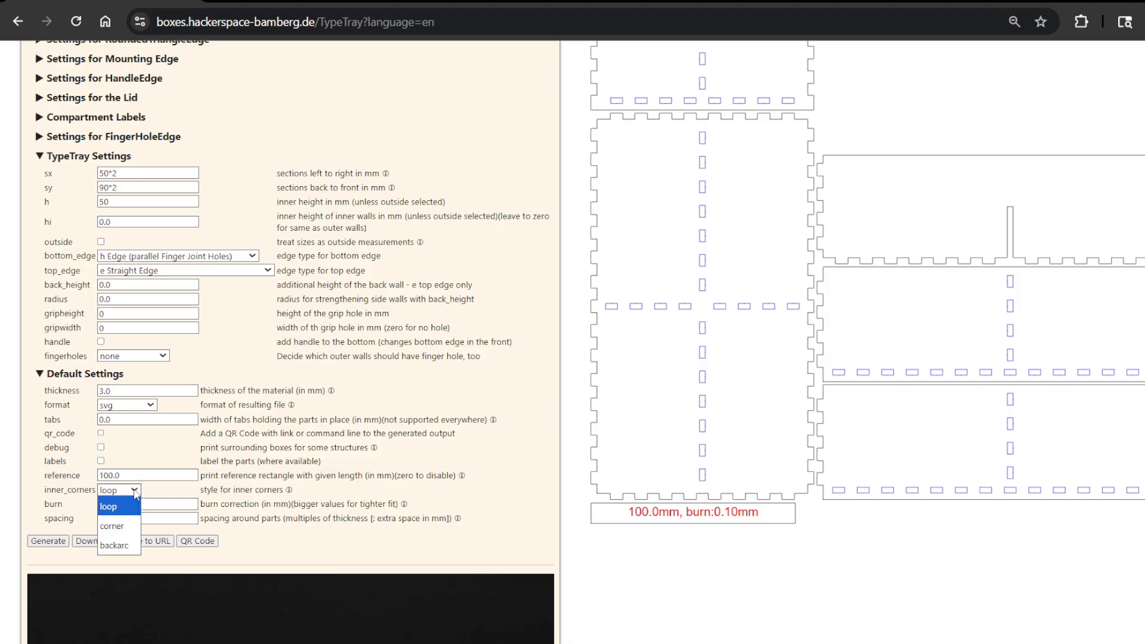
{"action": "left_click", "coordinate": [128, 528]}
{"action": "key", "text": "Tab"}
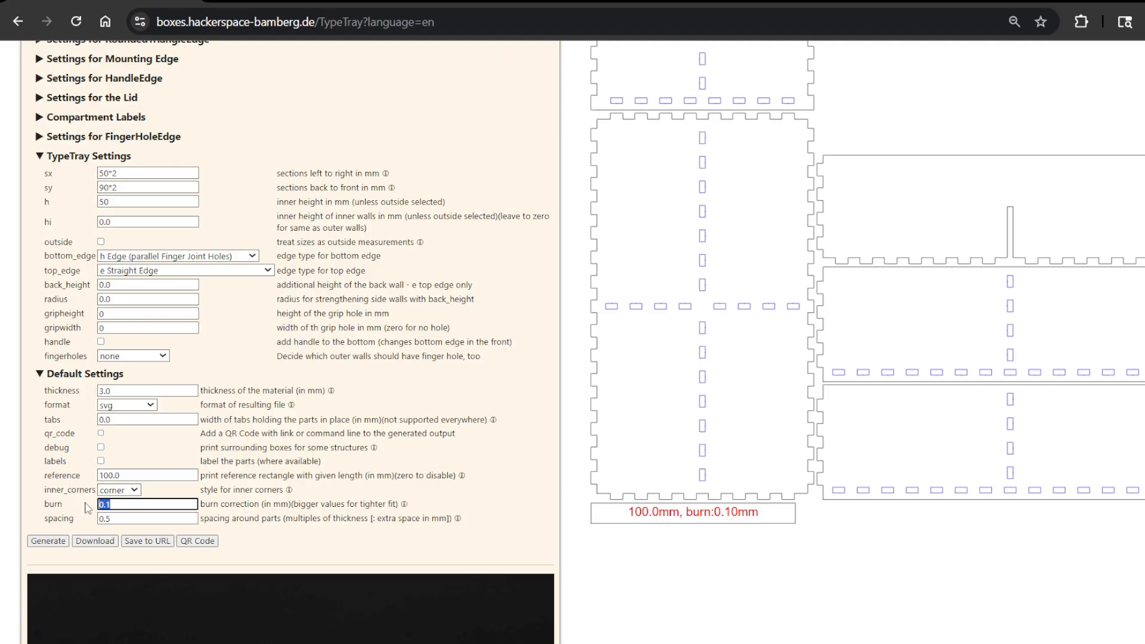
{"action": "type", "text": "0"}
{"action": "key", "text": "Return"}
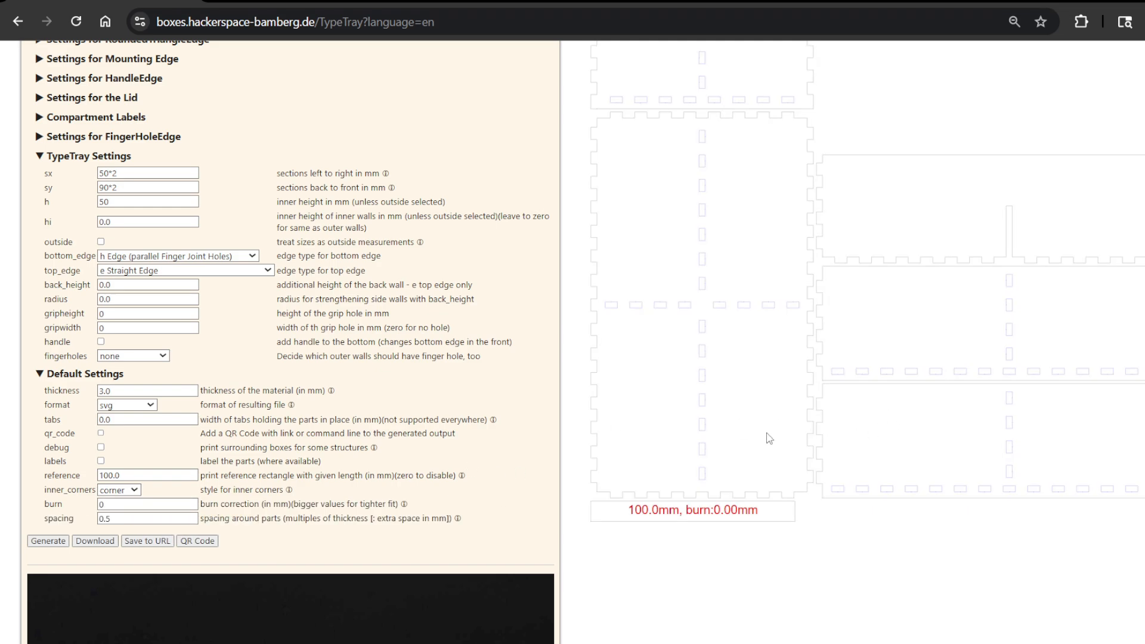
Download the TypeTray as an SVG and import TypeTray (42).svg into the LightBurn workspace.
{"action": "left_click", "coordinate": [95, 541]}
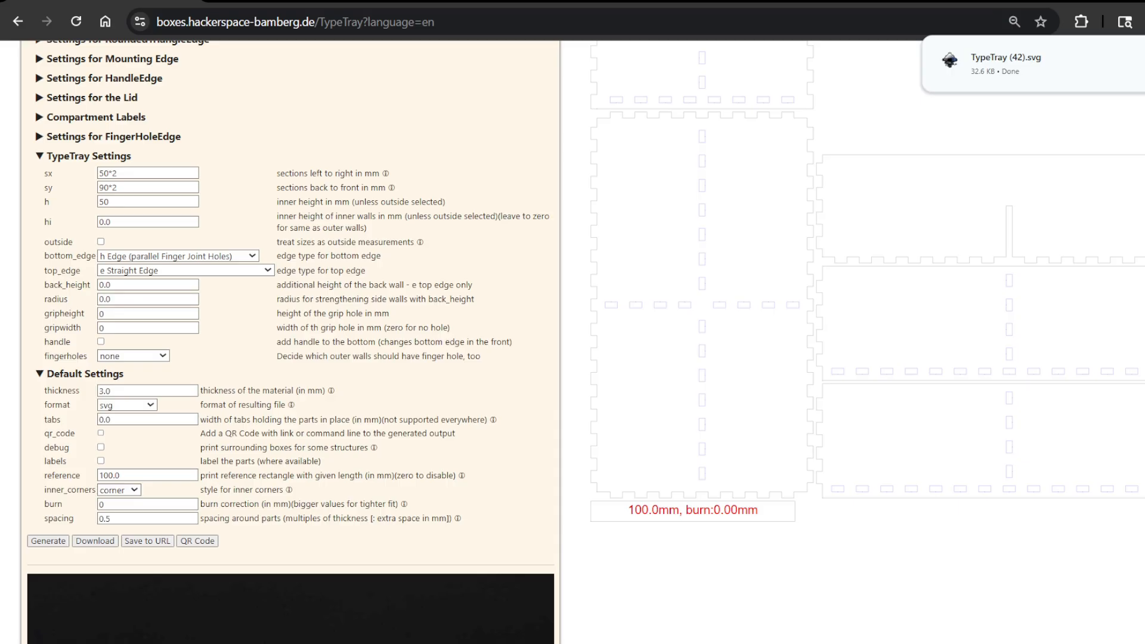
{"action": "left_click_drag", "start_coordinate": [715, 1], "coordinate": [0, 185]}
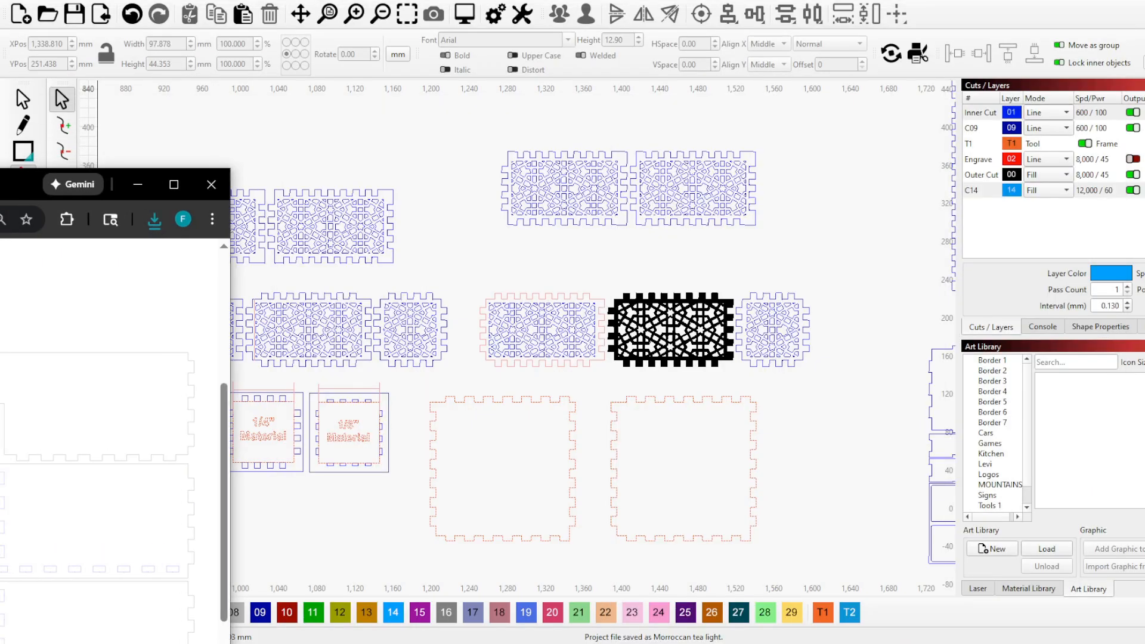
{"action": "left_click", "coordinate": [154, 219]}
{"action": "left_click_drag", "start_coordinate": [200, 293], "coordinate": [815, 259]}
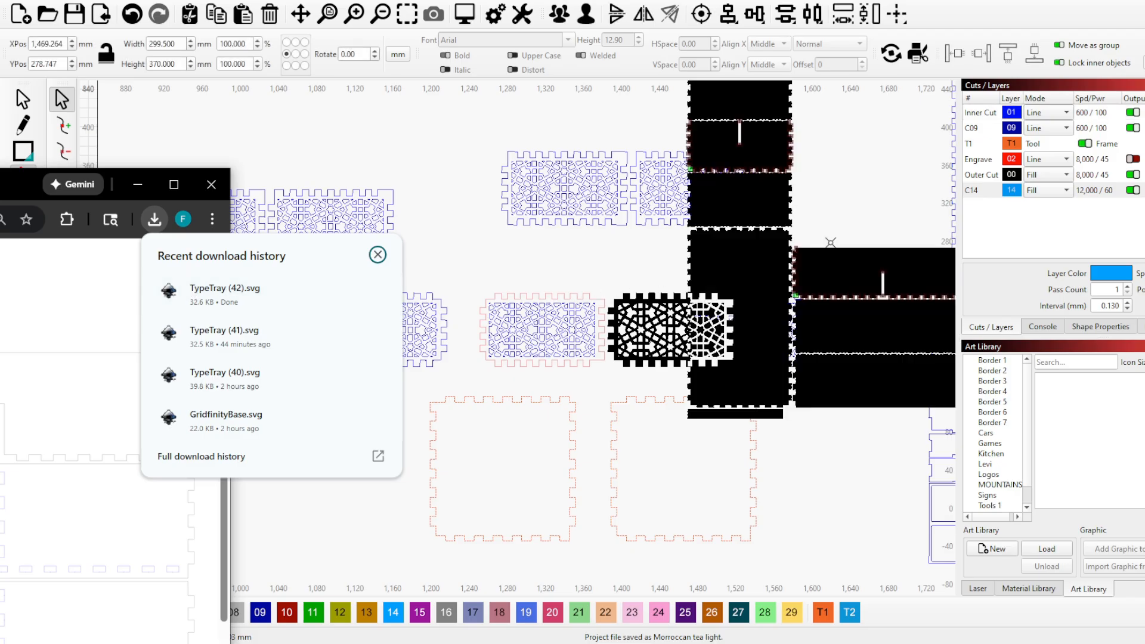
{"action": "left_click", "coordinate": [141, 184]}
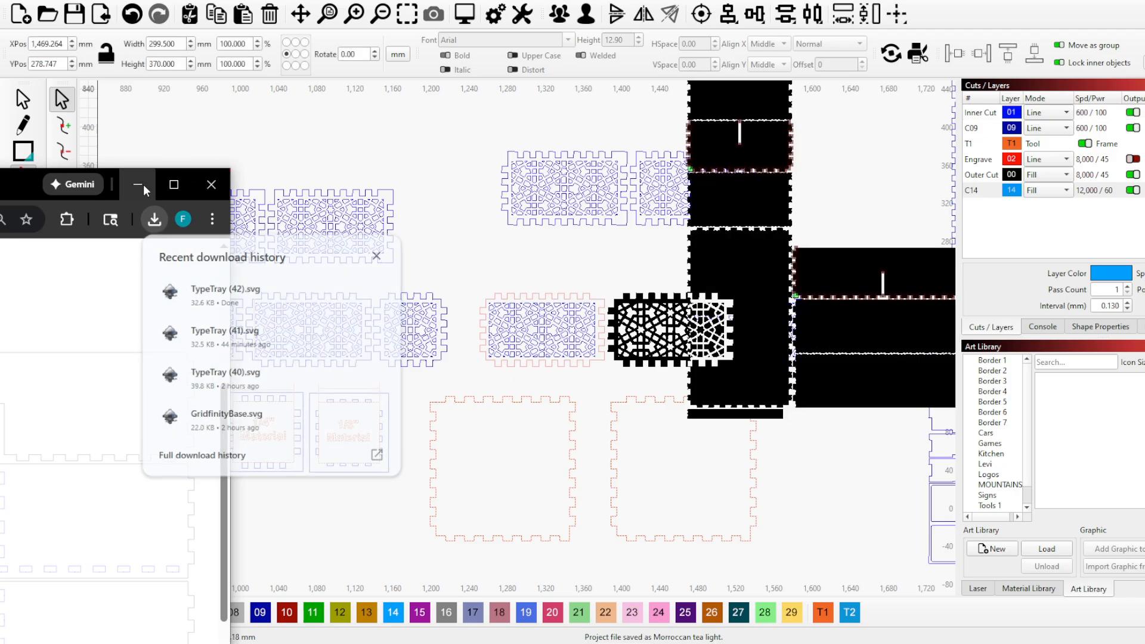
{"action": "key", "text": "Escape"}
Move the imported tray parts to empty space beyond the existing designs and assign them to layer 01.
{"action": "scroll", "coordinate": [178, 322], "scroll_direction": "down", "scroll_amount": 2}
{"action": "left_click_drag", "start_coordinate": [561, 274], "coordinate": [929, 202]}
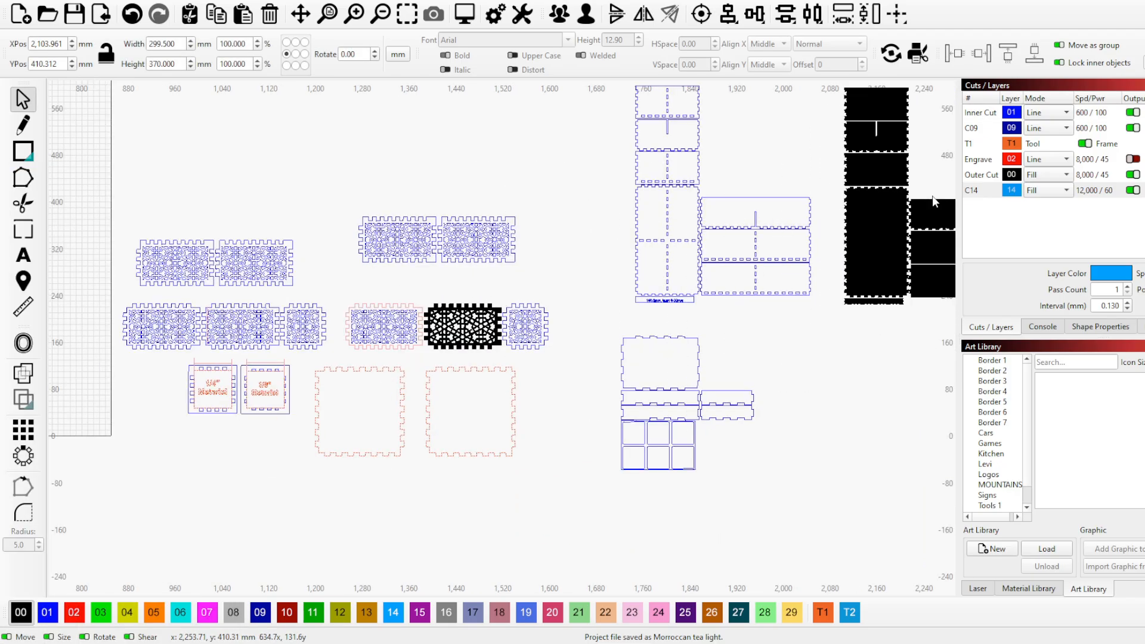
{"action": "left_click", "coordinate": [48, 617]}
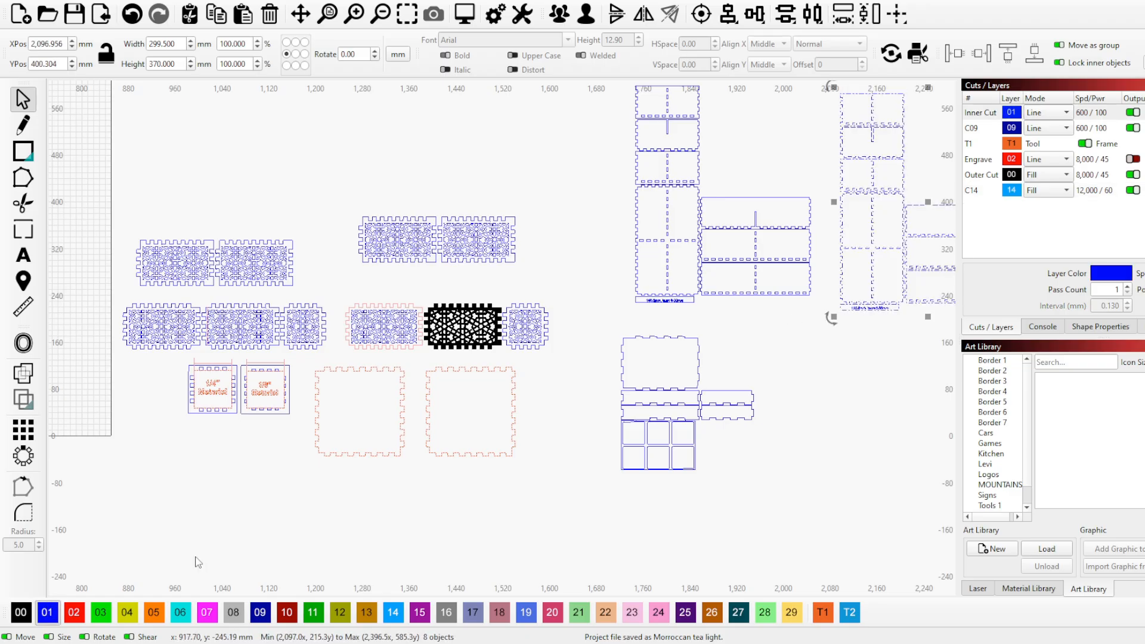
Examine up close the finger-joint corners along the lower edge of the imported tray base.
{"action": "scroll", "coordinate": [846, 351], "scroll_direction": "up", "scroll_amount": 4}
{"action": "scroll", "coordinate": [423, 379], "scroll_direction": "up", "scroll_amount": 15}
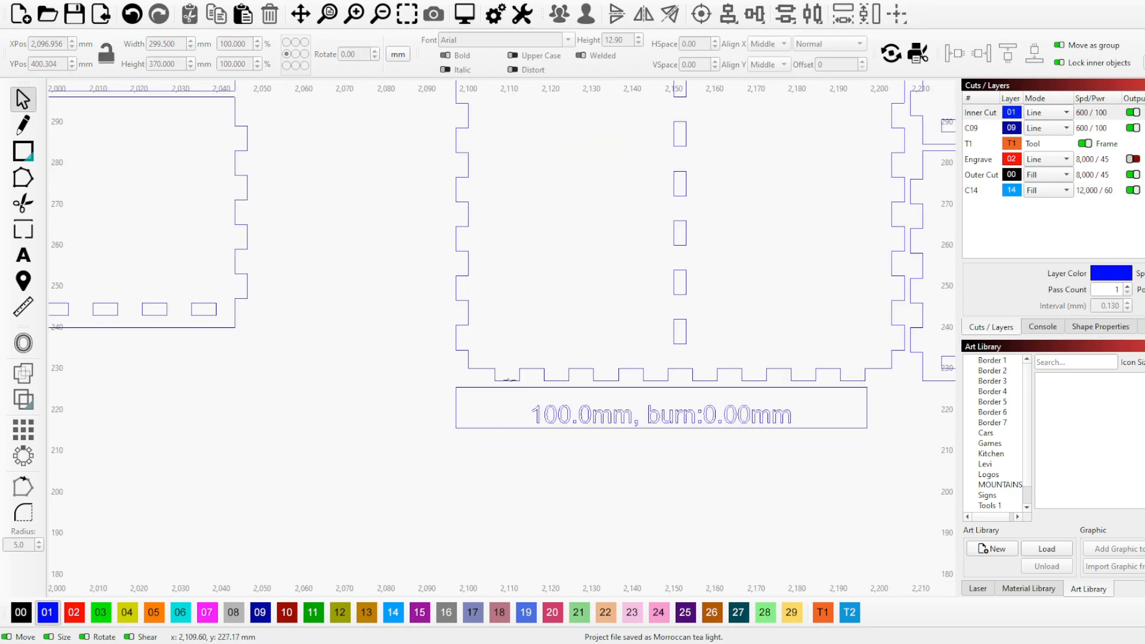
{"action": "scroll", "coordinate": [489, 215], "scroll_direction": "up", "scroll_amount": 5}
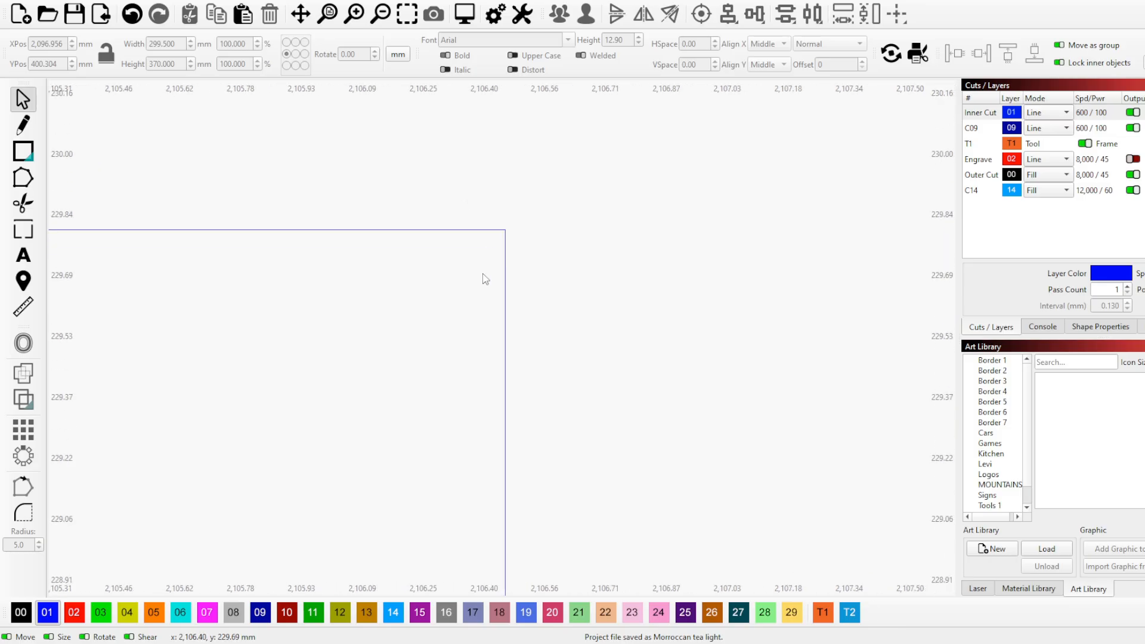
{"action": "scroll", "coordinate": [489, 218], "scroll_direction": "down", "scroll_amount": 5}
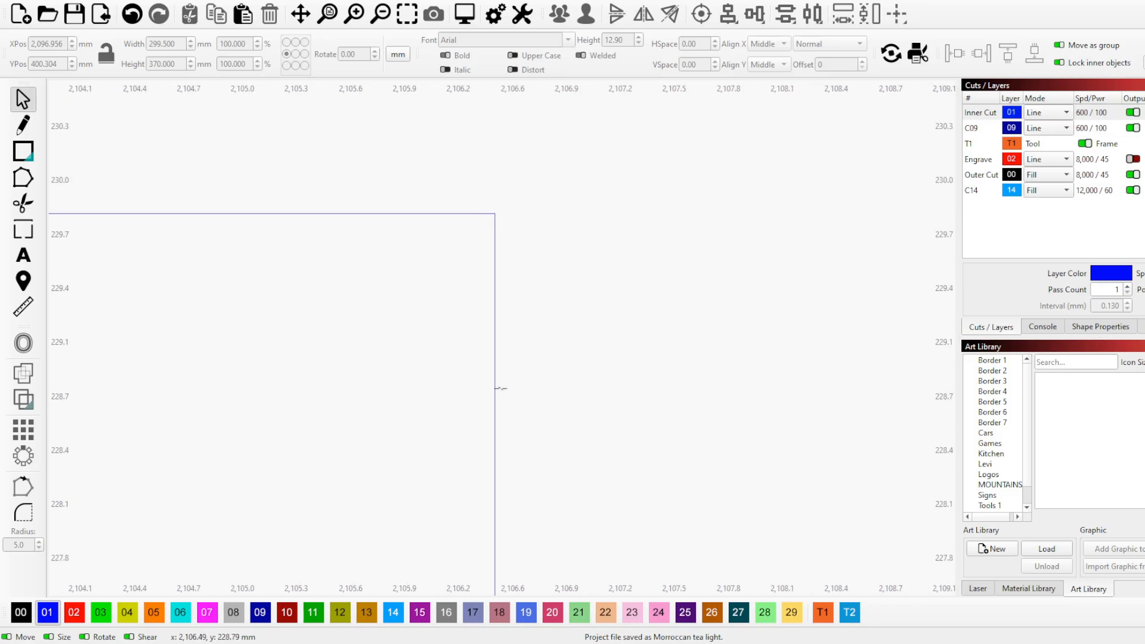
{"action": "scroll", "coordinate": [503, 442], "scroll_direction": "up", "scroll_amount": 7}
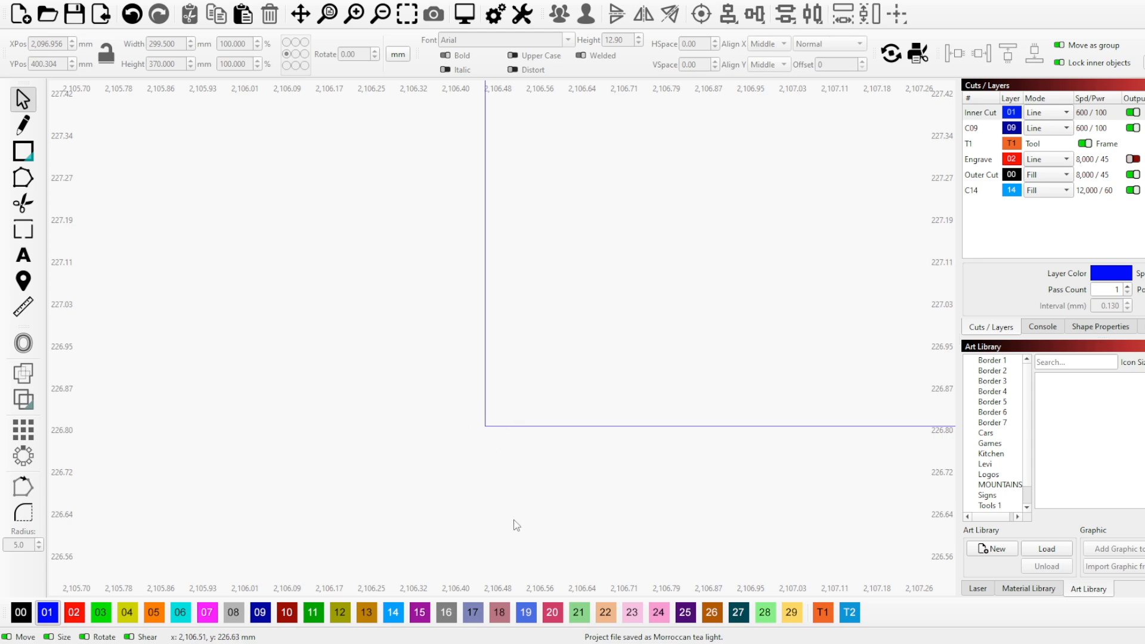
{"action": "scroll", "coordinate": [532, 527], "scroll_direction": "down", "scroll_amount": 8}
{"action": "scroll", "coordinate": [531, 325], "scroll_direction": "up", "scroll_amount": 9}
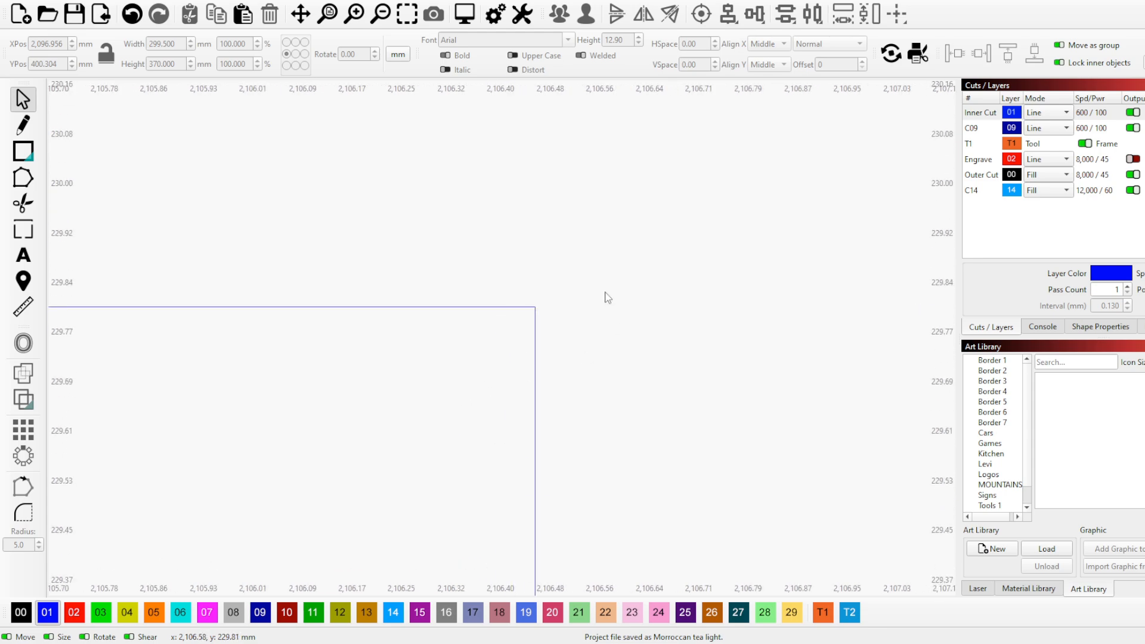
{"action": "scroll", "coordinate": [523, 352], "scroll_direction": "down", "scroll_amount": 8}
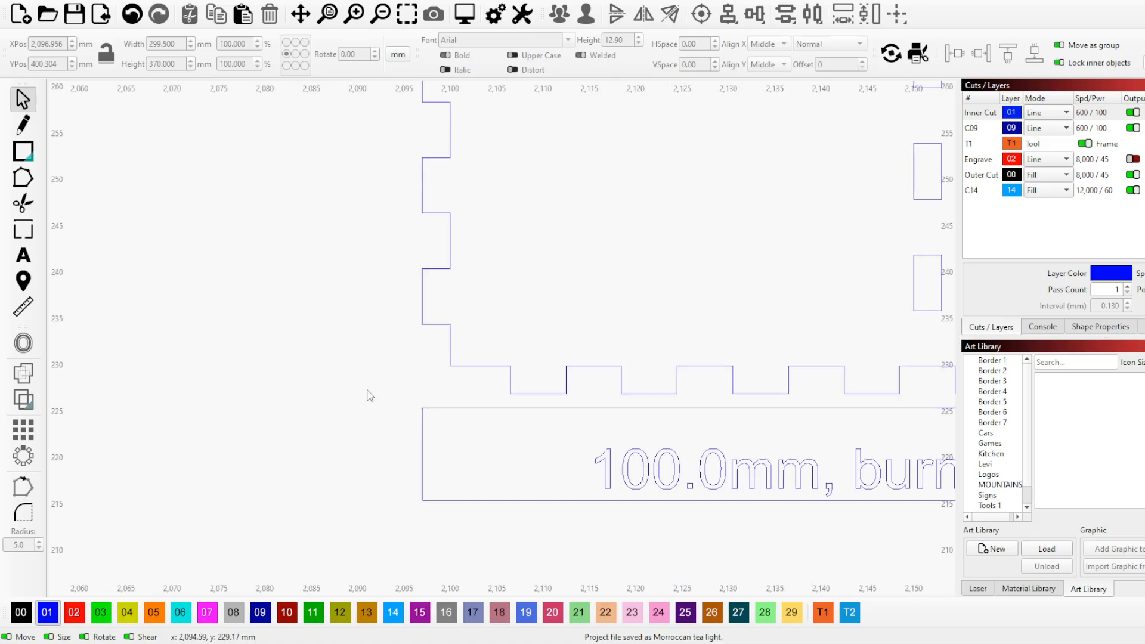
{"action": "scroll", "coordinate": [502, 314], "scroll_direction": "down", "scroll_amount": 3}
{"action": "scroll", "coordinate": [447, 353], "scroll_direction": "up", "scroll_amount": 3}
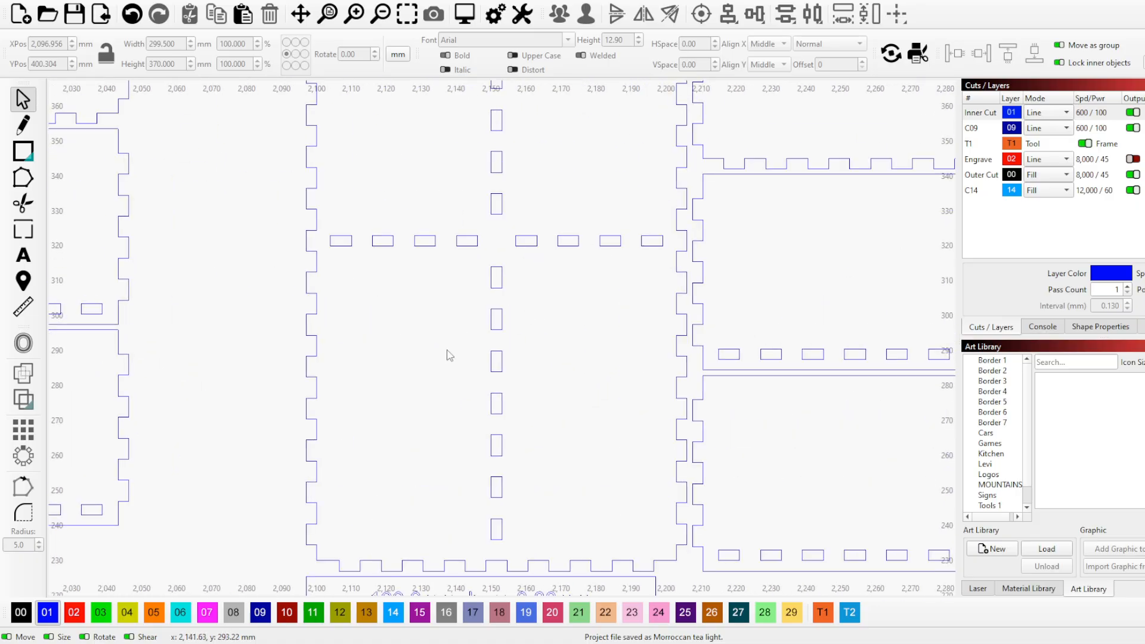
Ungroup the large tray base panel and select its finger-jointed outline separately from the inner slots.
{"action": "left_click", "coordinate": [308, 376]}
{"action": "scroll", "coordinate": [450, 400], "scroll_direction": "down", "scroll_amount": 1}
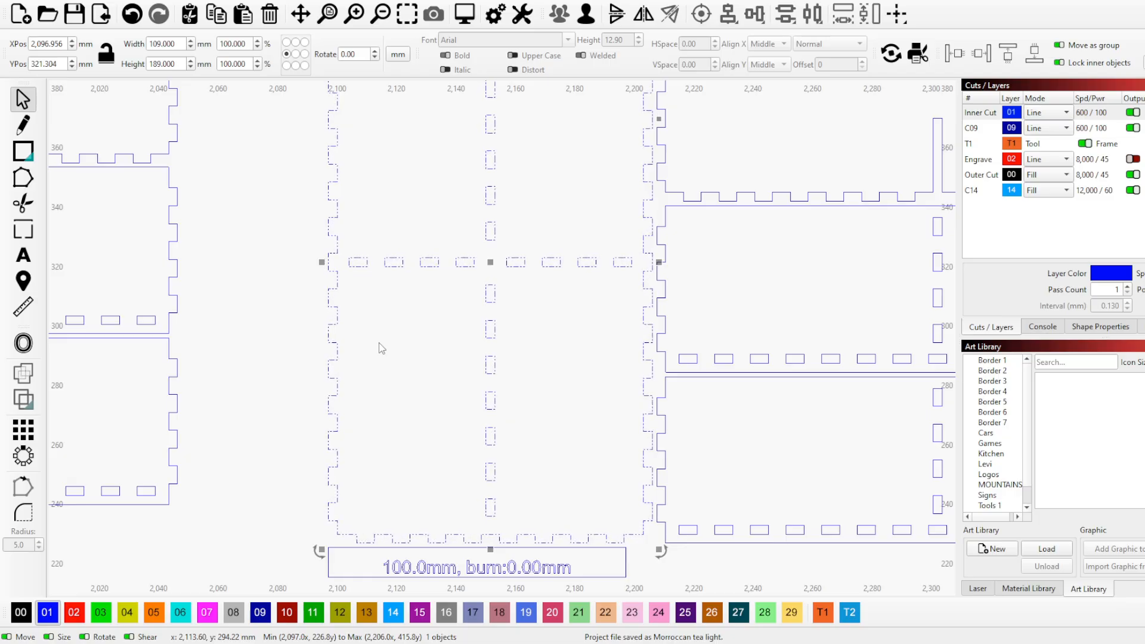
{"action": "left_click", "coordinate": [310, 297]}
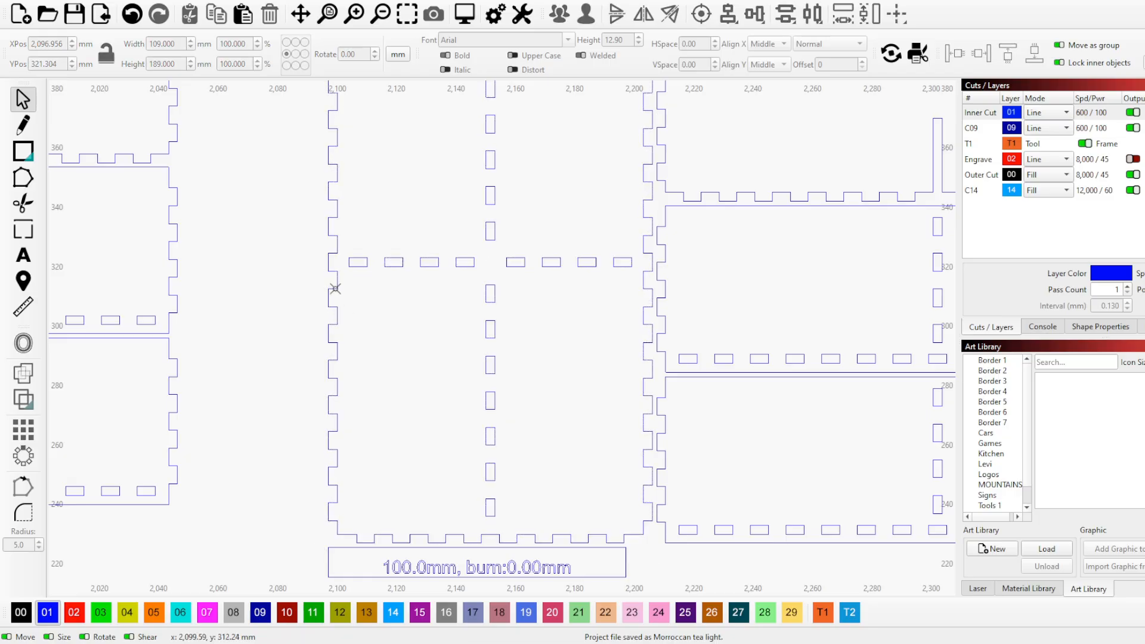
{"action": "left_click", "coordinate": [335, 289]}
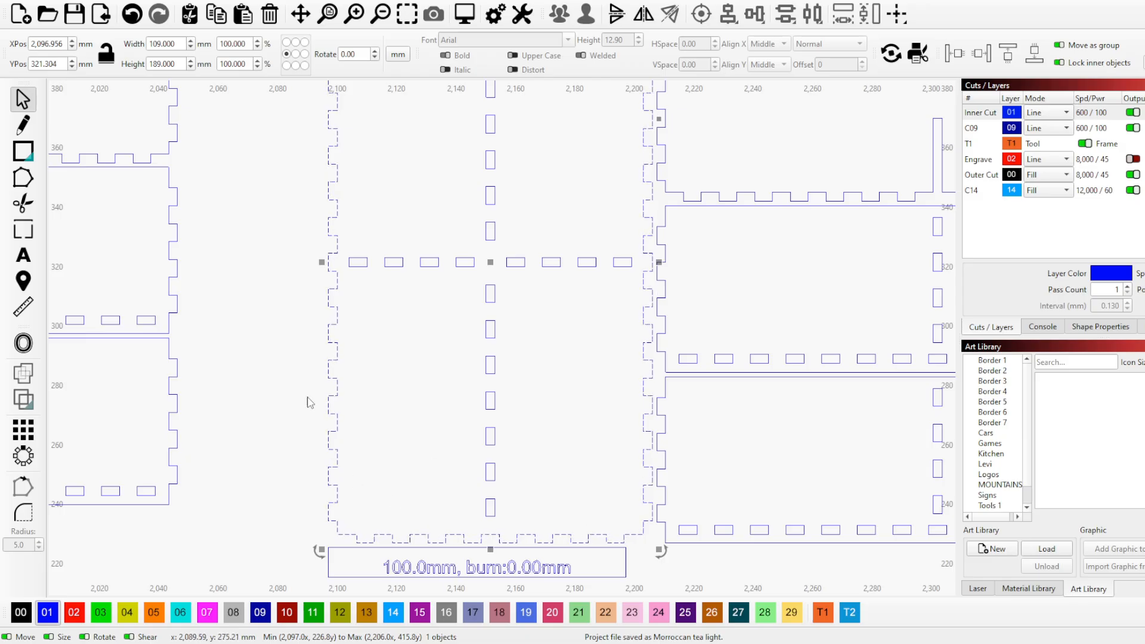
{"action": "left_click_drag", "start_coordinate": [332, 379], "coordinate": [329, 430]}
{"action": "key", "text": "ctrl+z"}
{"action": "left_click", "coordinate": [378, 384]}
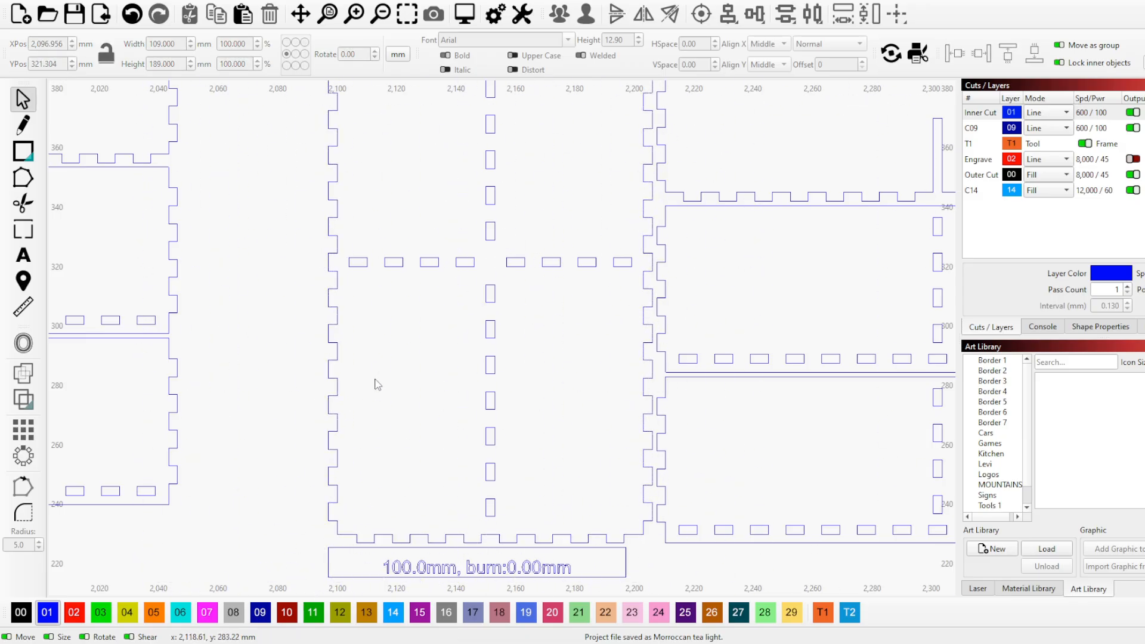
Open Resize Slots for the tray base outline and preview Tab Height and Slot Width before returning to Slot Depth.
{"action": "left_click", "coordinate": [336, 361]}
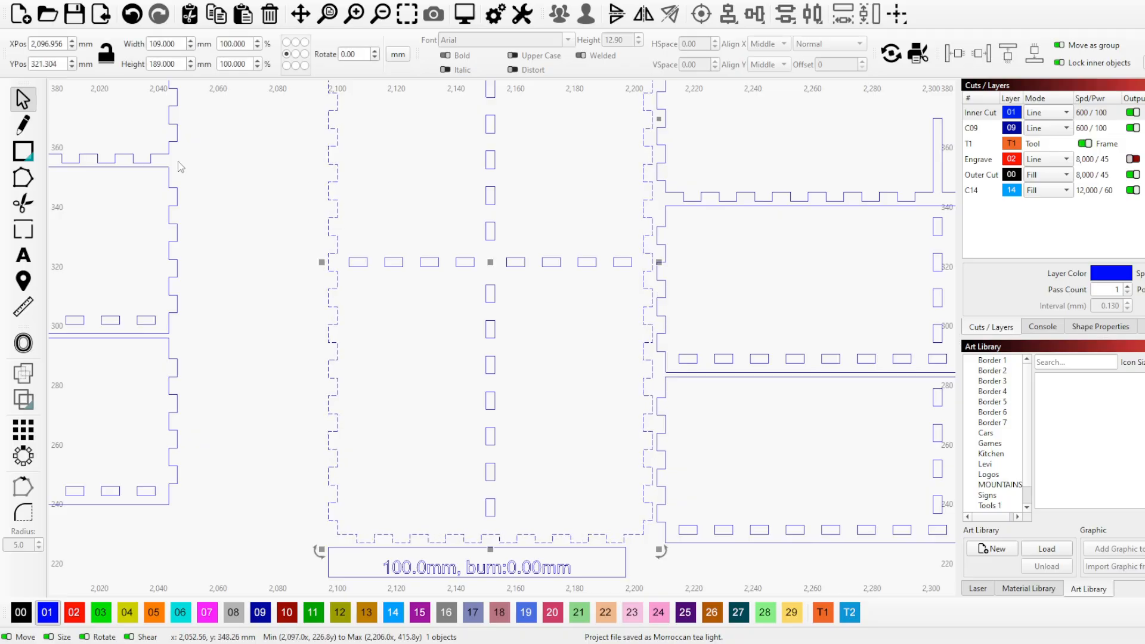
{"action": "left_click", "coordinate": [61, 0]}
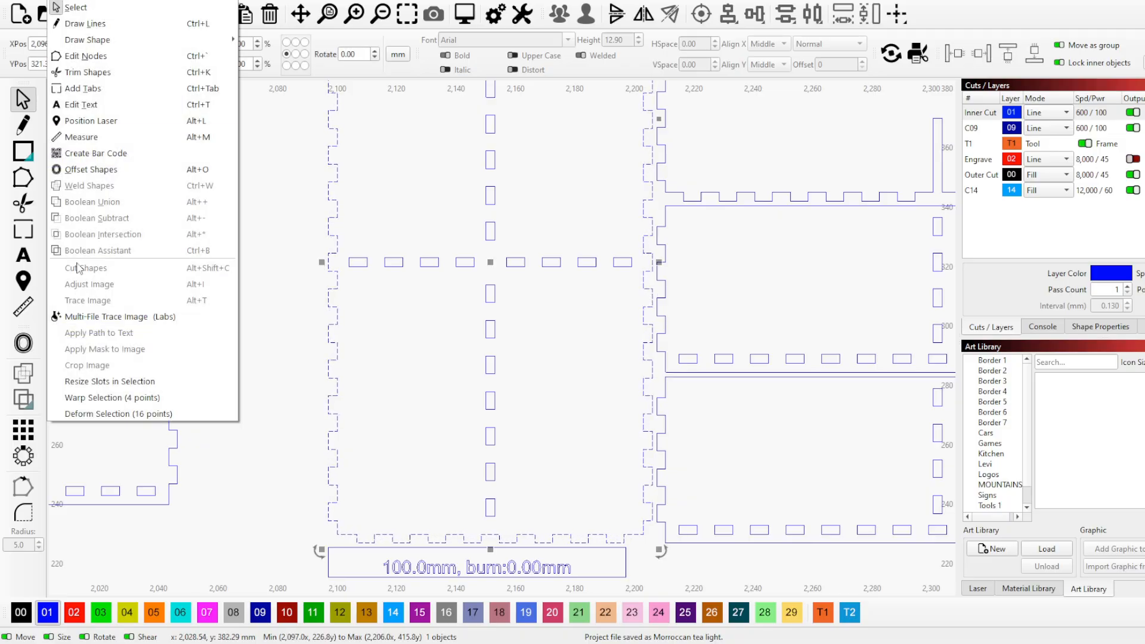
{"action": "left_click", "coordinate": [140, 382]}
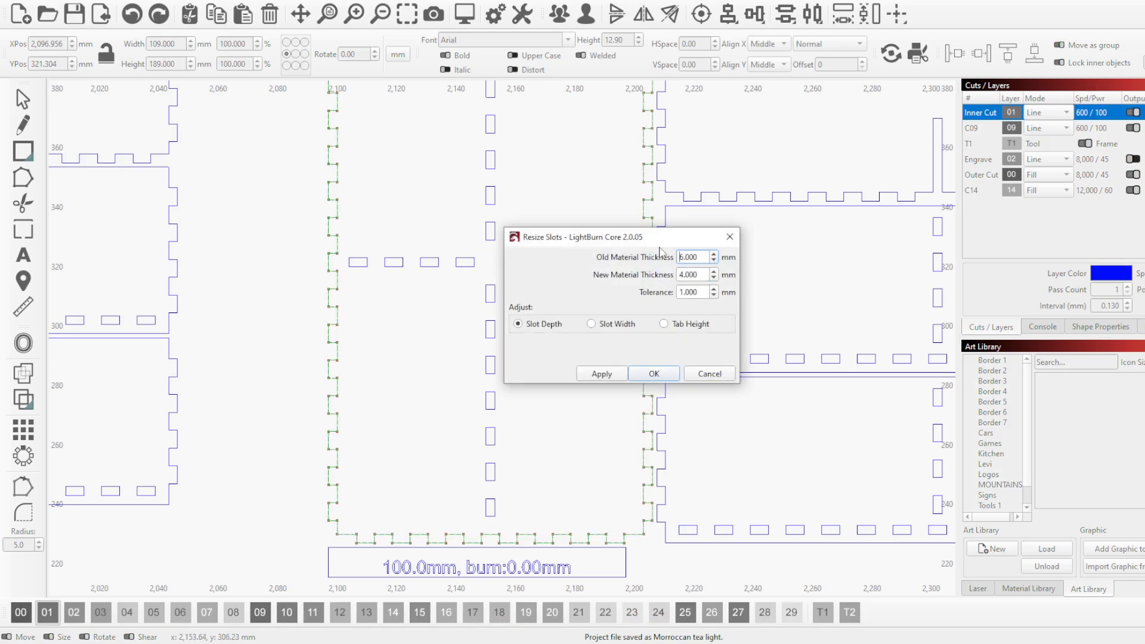
{"action": "left_click", "coordinate": [675, 382]}
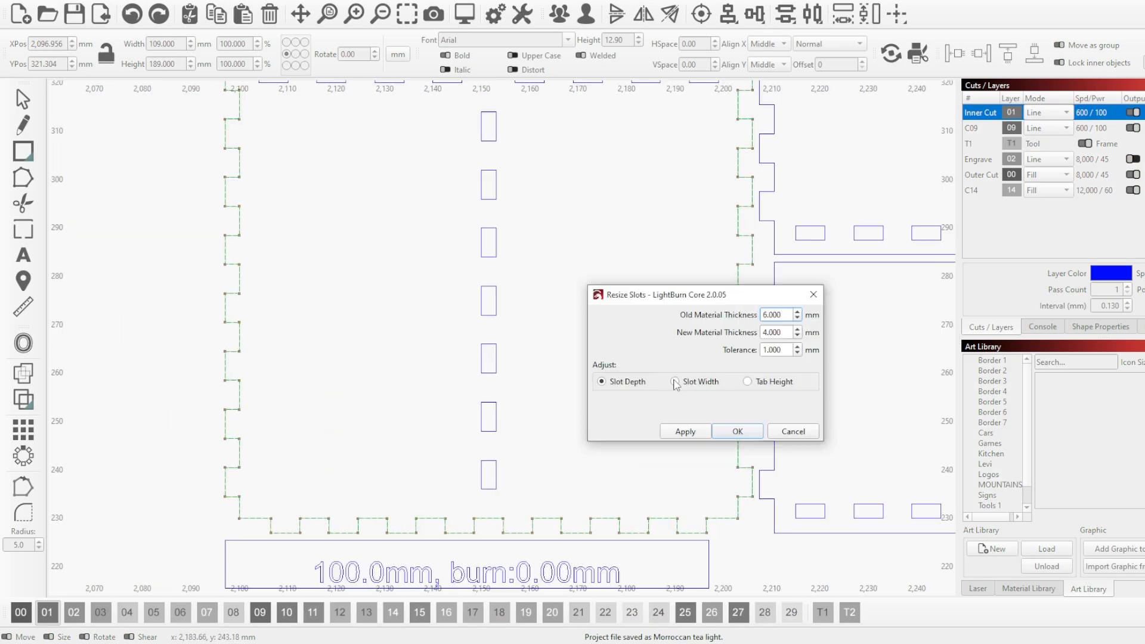
{"action": "left_click", "coordinate": [748, 382]}
{"action": "left_click", "coordinate": [675, 382]}
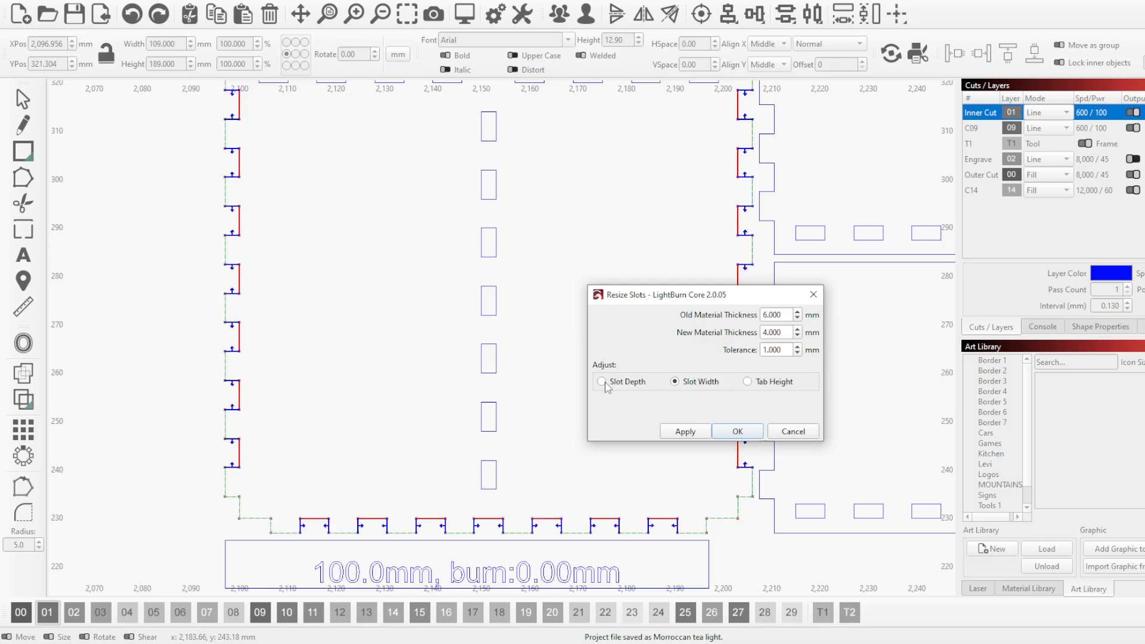
{"action": "left_click", "coordinate": [602, 382]}
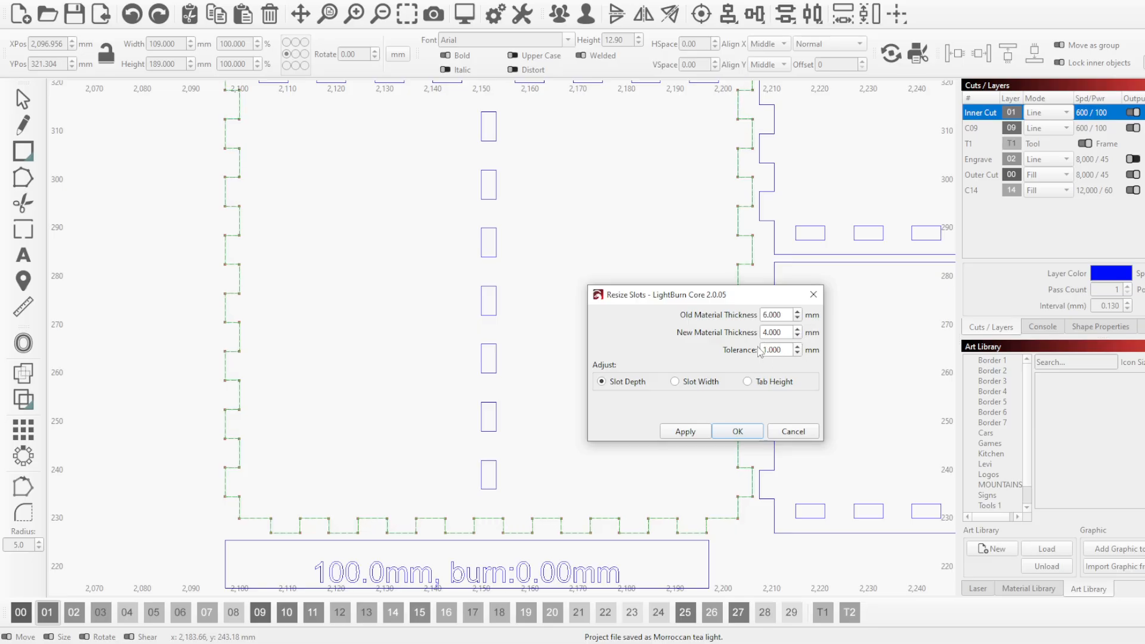
Set the old material thickness to 3.5 mm and the new material thickness to 5.5 mm for the slot depth adjustment.
{"action": "left_click", "coordinate": [798, 312]}
{"action": "left_click", "coordinate": [798, 318]}
{"action": "left_click", "coordinate": [798, 318]}
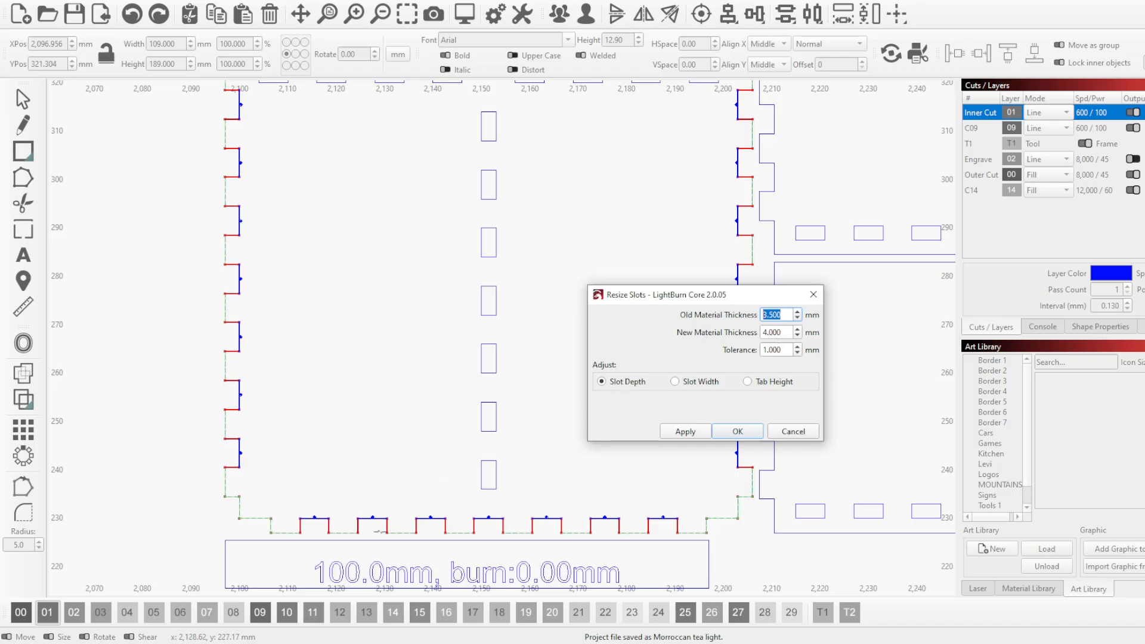
{"action": "scroll", "coordinate": [525, 506], "scroll_direction": "up", "scroll_amount": 3}
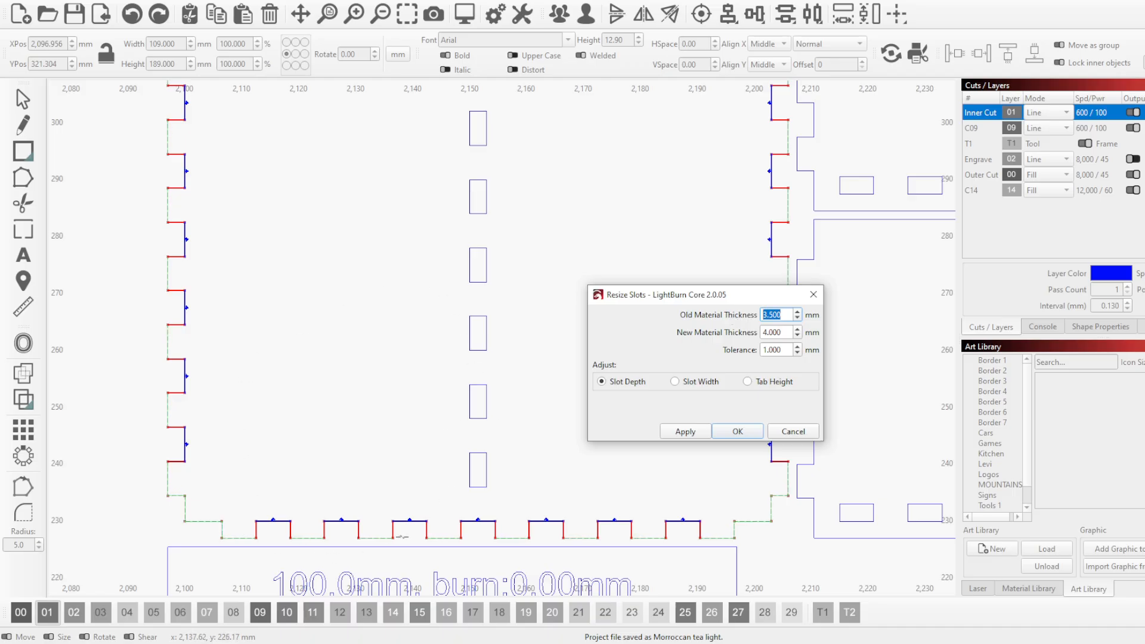
{"action": "left_click", "coordinate": [798, 329]}
{"action": "left_click", "coordinate": [798, 329]}
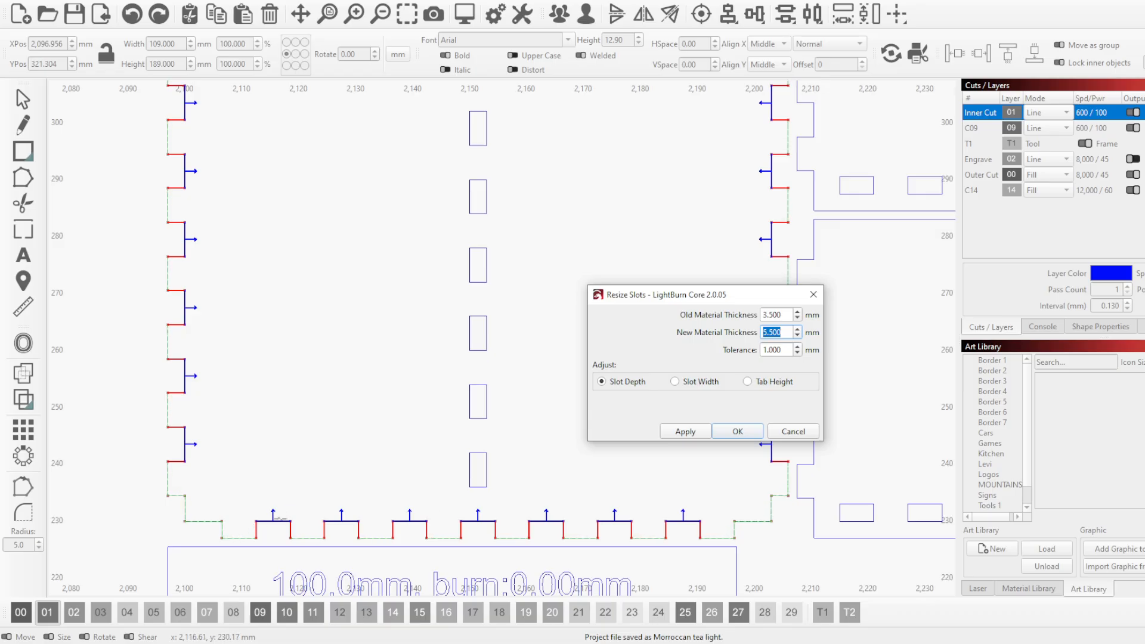
Switch the adjustment to Tab Height, with an old material thickness of 3.0 mm and a new one of 6.0 mm.
{"action": "left_click", "coordinate": [747, 382]}
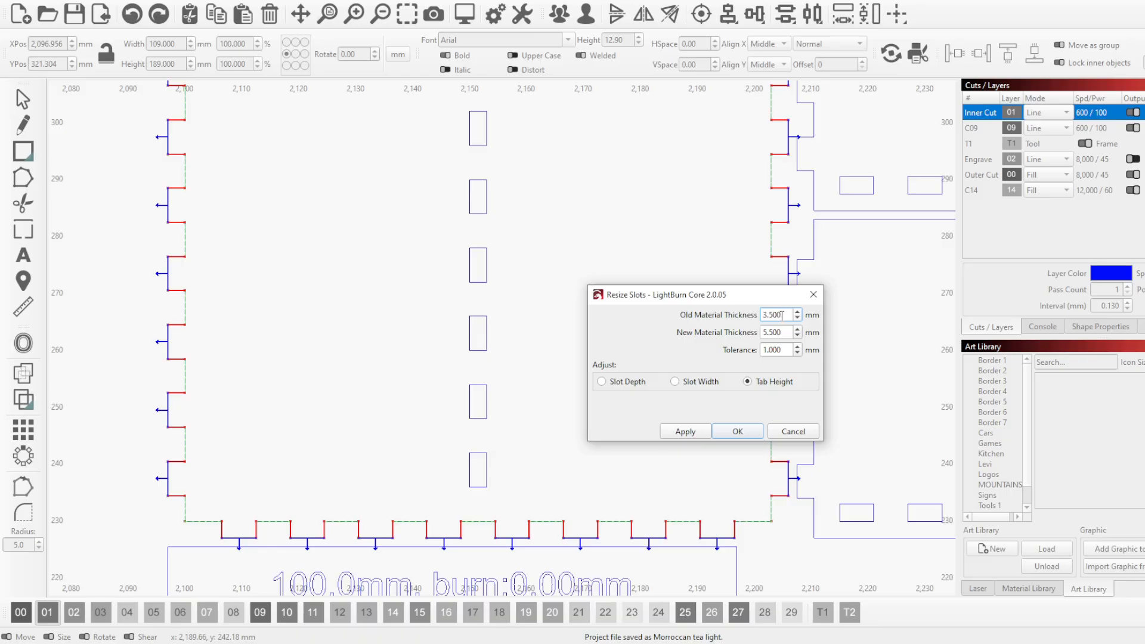
{"action": "left_click_drag", "start_coordinate": [783, 316], "coordinate": [770, 314]}
{"action": "type", "text": "00"}
{"action": "left_click", "coordinate": [798, 330]}
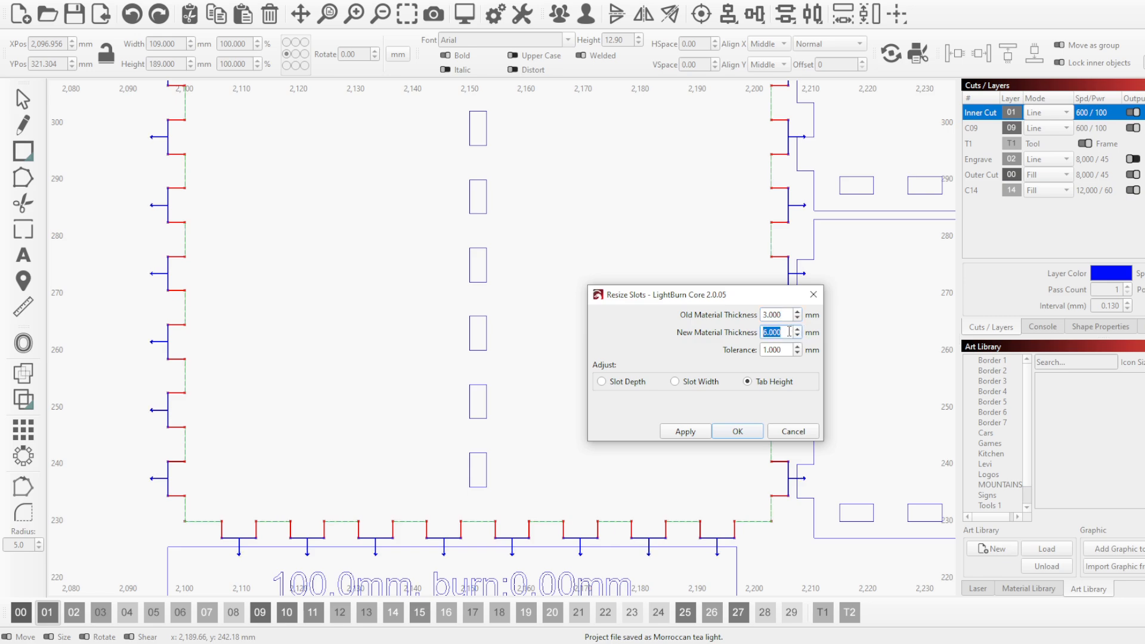
Set the new material thickness to 5.3 mm, apply the Tab Height resize to the tray base outline and close Resize Slots.
{"action": "type", "text": "5.3"}
{"action": "left_click", "coordinate": [686, 432]}
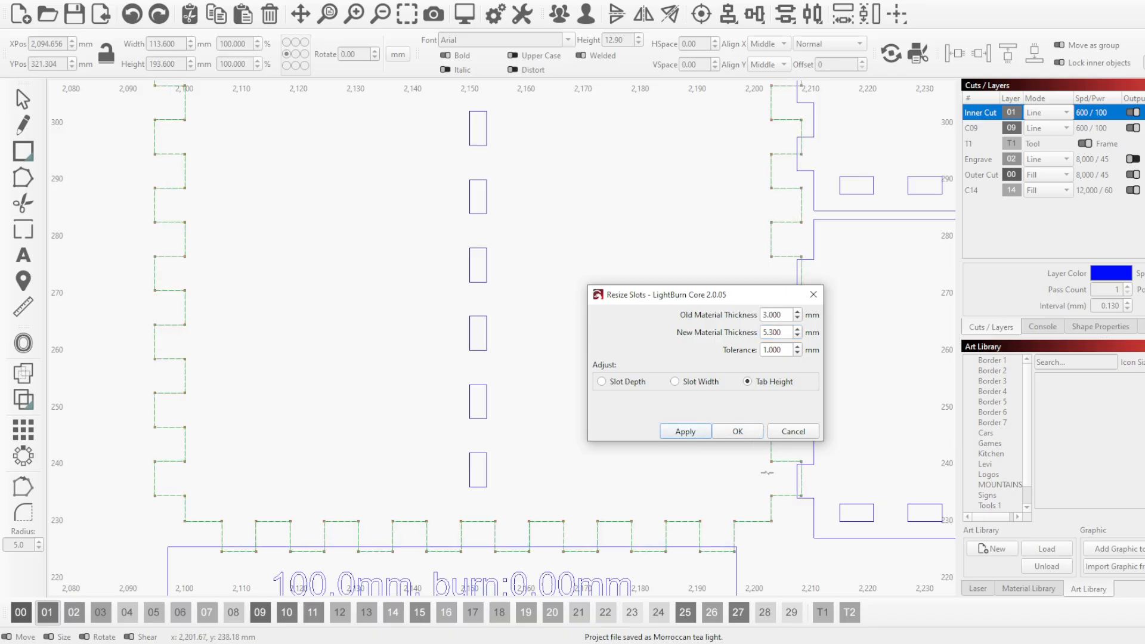
{"action": "left_click", "coordinate": [802, 433]}
Select the horizontal row of inner slots across the middle of the tray base and check their nodes.
{"action": "scroll", "coordinate": [484, 559], "scroll_direction": "down", "scroll_amount": 2}
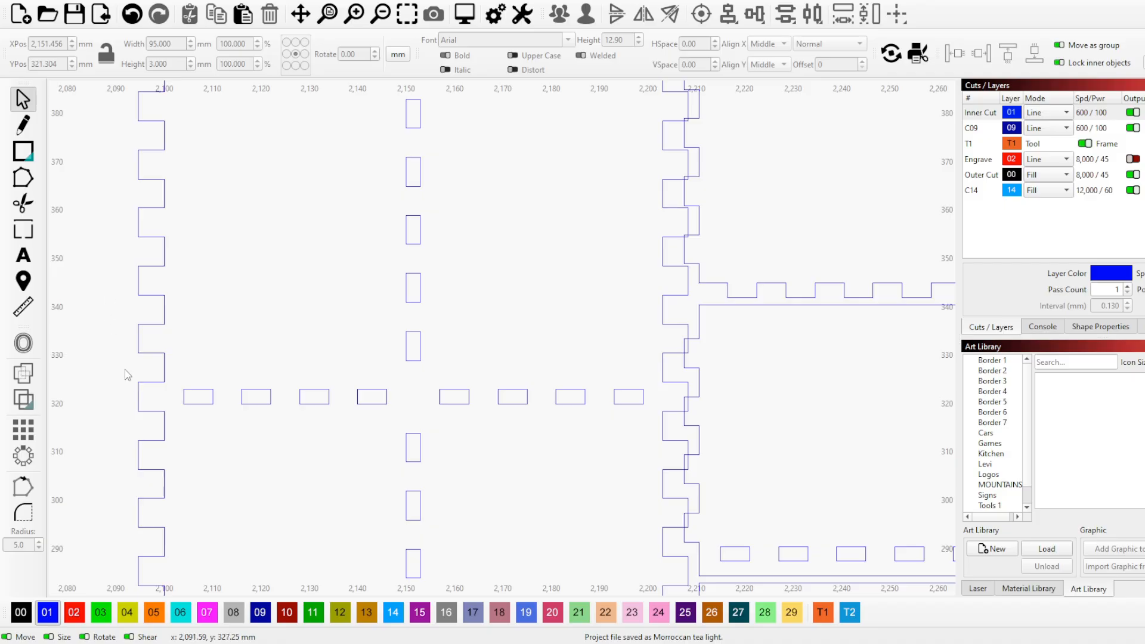
{"action": "left_click_drag", "start_coordinate": [124, 370], "coordinate": [685, 432]}
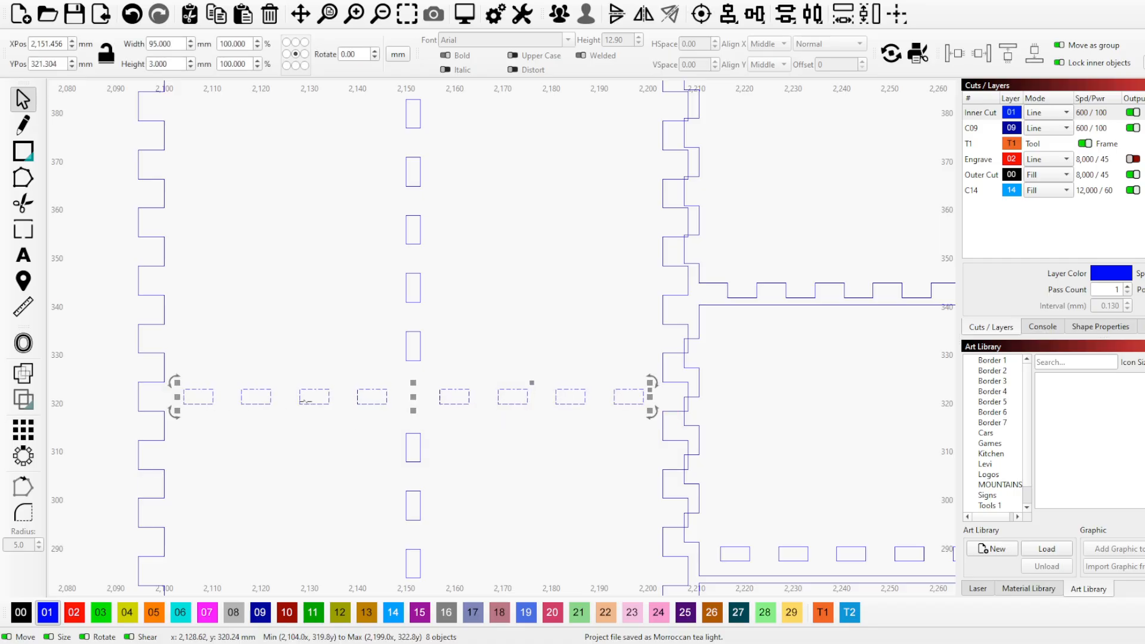
{"action": "key", "text": "ctrl+grave"}
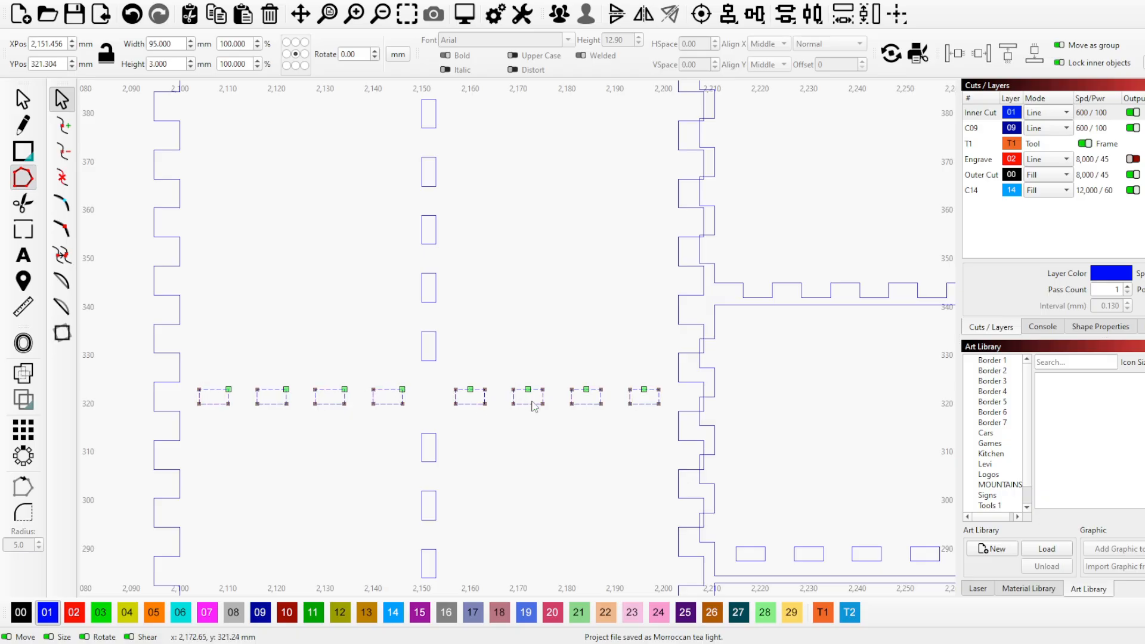
{"action": "key", "text": "Escape"}
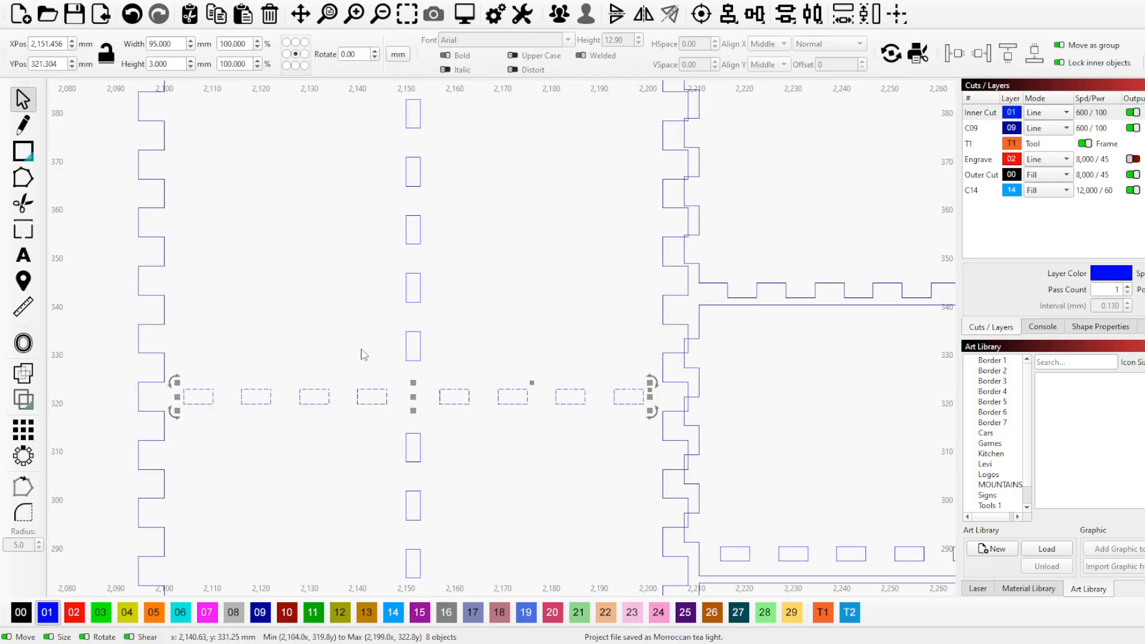
Open Resize Slots for the selected horizontal row, preview Tab Height and set the old material thickness to 3.0 mm.
{"action": "left_click_drag", "start_coordinate": [177, 376], "coordinate": [663, 425]}
{"action": "key", "text": "alt+t"}
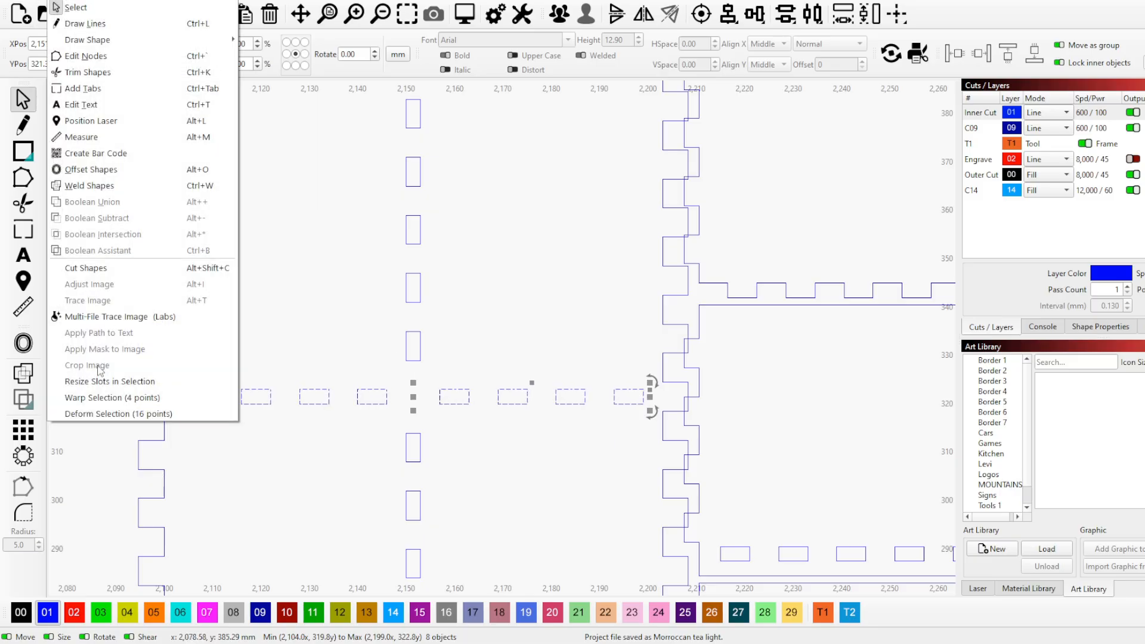
{"action": "left_click", "coordinate": [108, 379]}
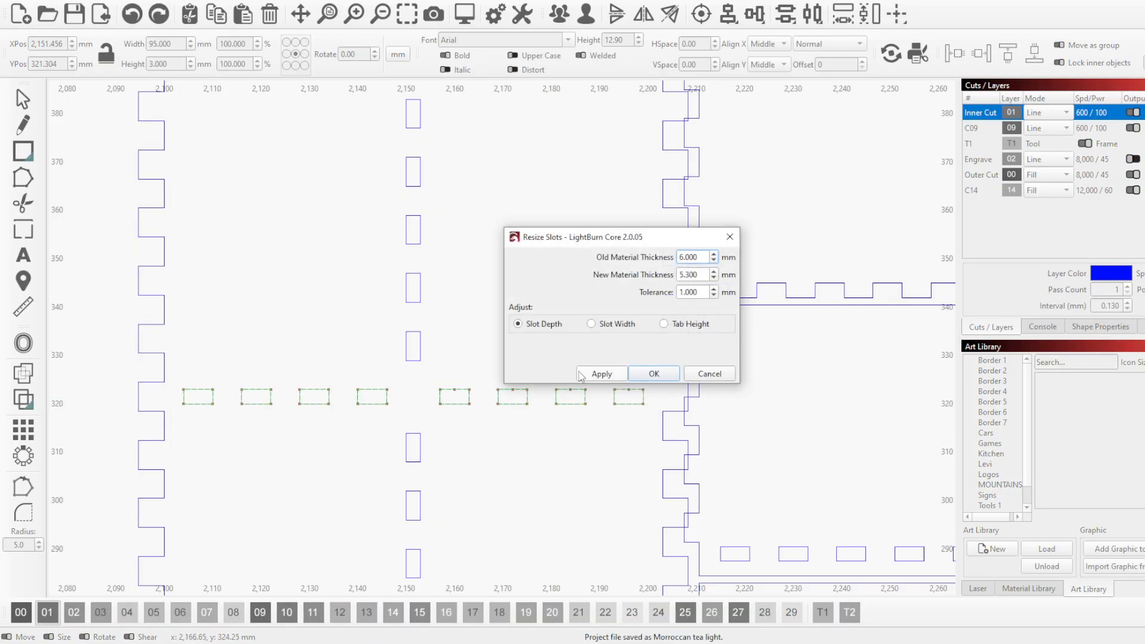
{"action": "left_click", "coordinate": [664, 325]}
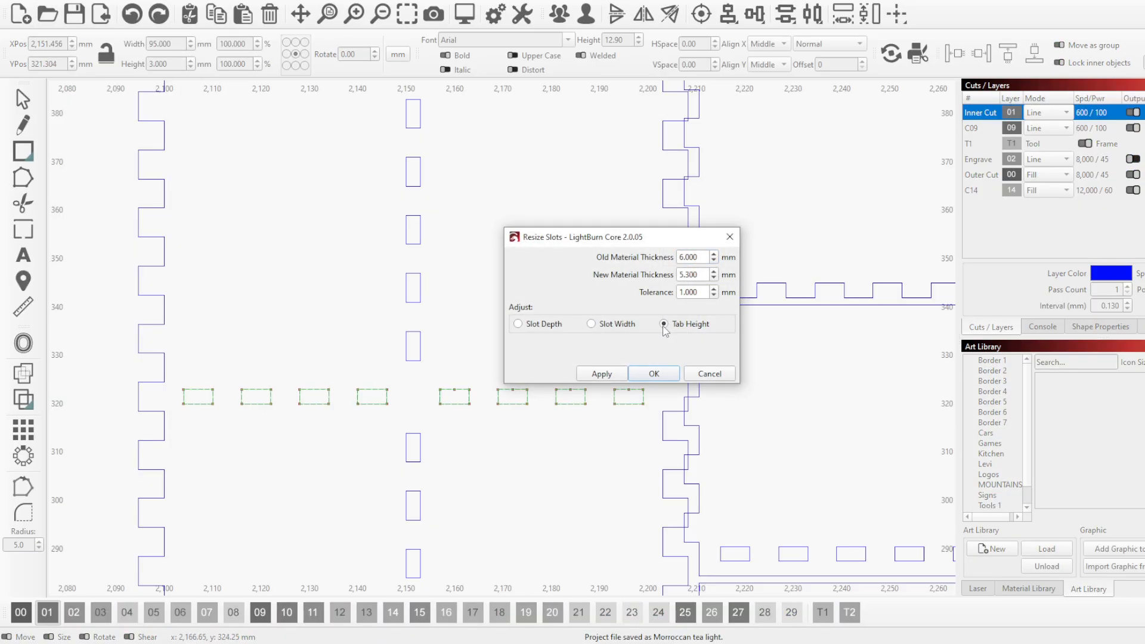
{"action": "left_click", "coordinate": [714, 261]}
{"action": "left_click", "coordinate": [714, 261]}
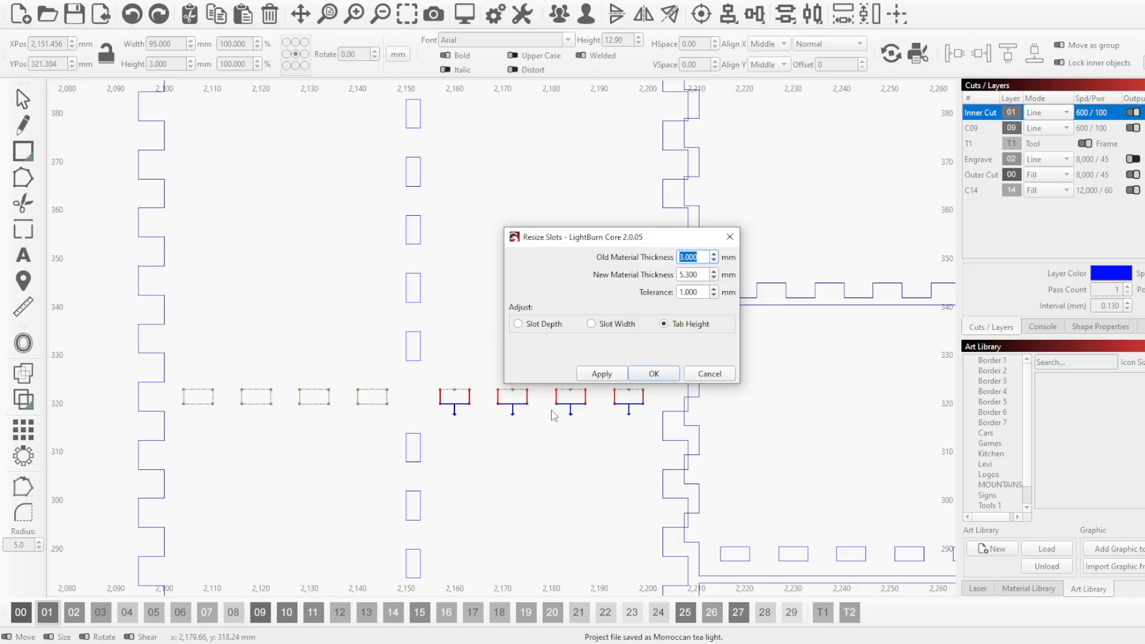
Switch the adjustment to Slot Width, apply the 3.0 to 5.3 mm thickness change and close Resize Slots.
{"action": "left_click", "coordinate": [591, 324]}
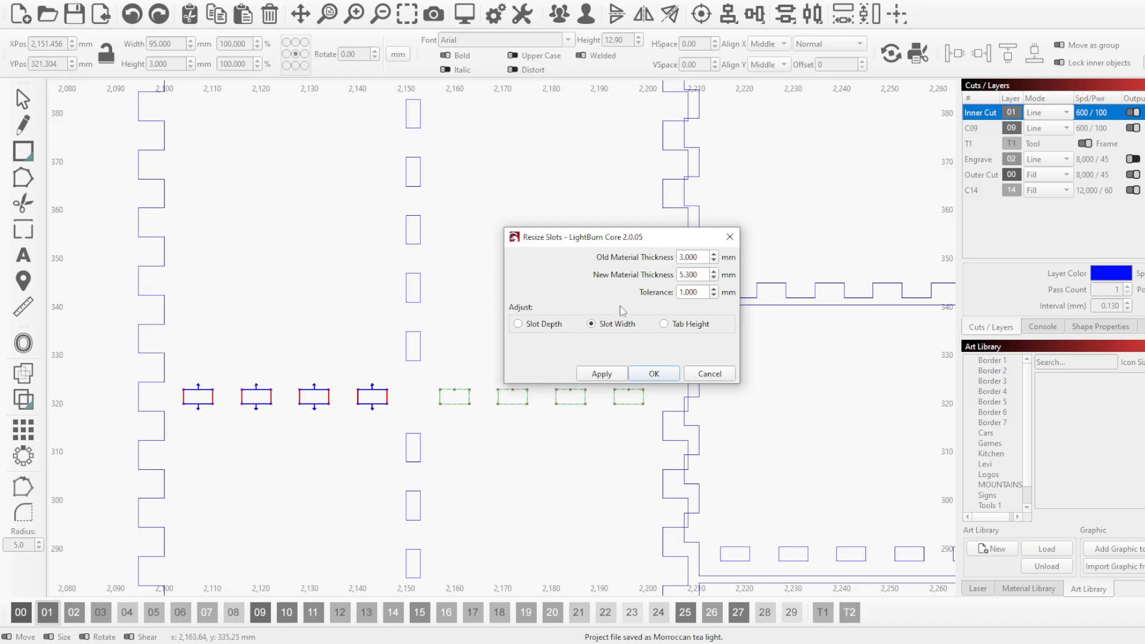
{"action": "left_click", "coordinate": [609, 374]}
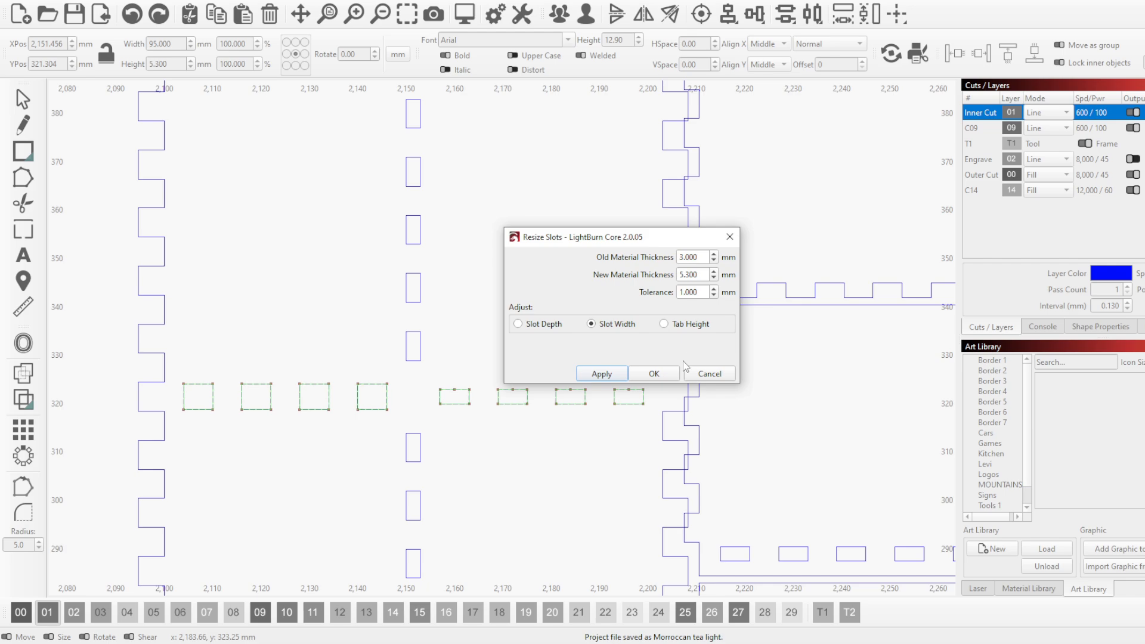
{"action": "left_click", "coordinate": [706, 374]}
Clear the selection and select only the four slots in the right half of the horizontal row.
{"action": "left_click", "coordinate": [429, 376]}
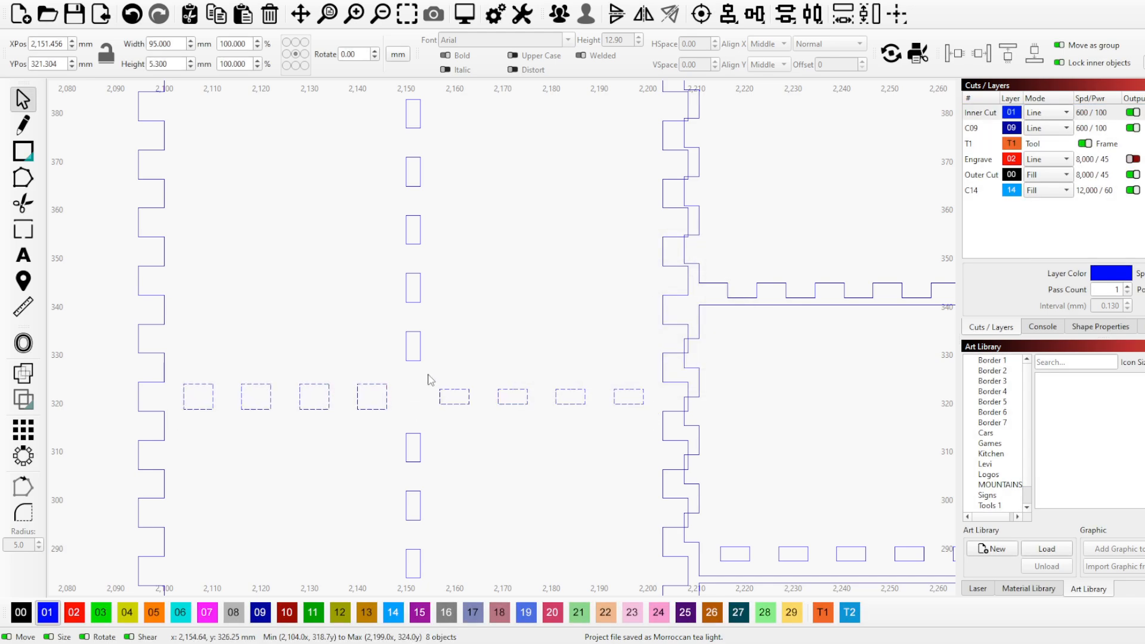
{"action": "left_click", "coordinate": [458, 389]}
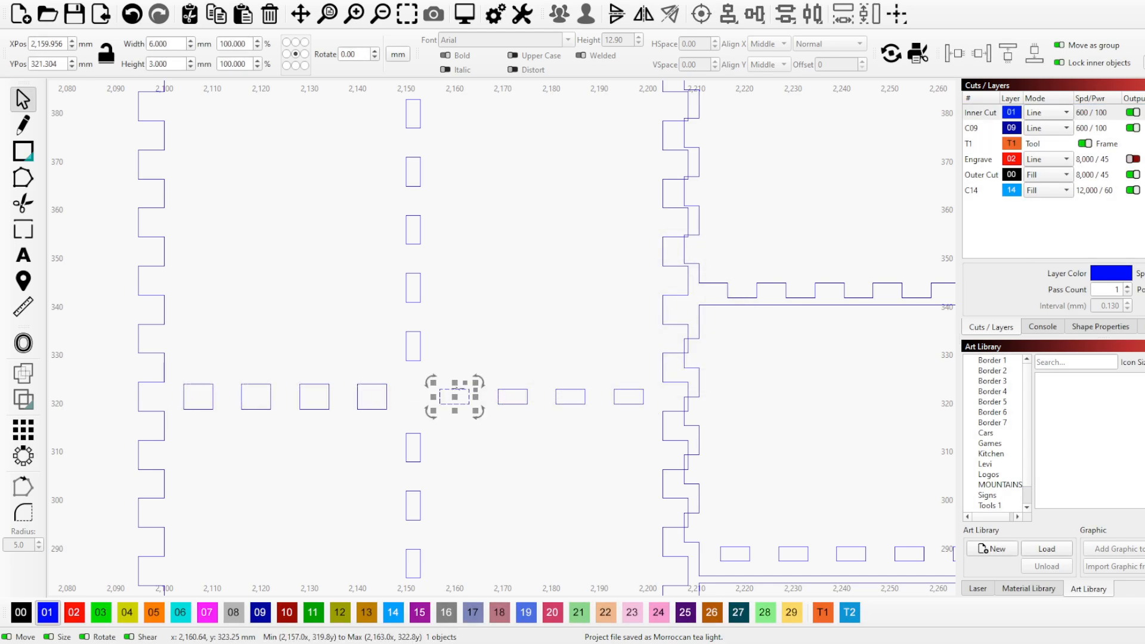
{"action": "left_click", "coordinate": [416, 382]}
{"action": "left_click_drag", "start_coordinate": [406, 381], "coordinate": [671, 415]}
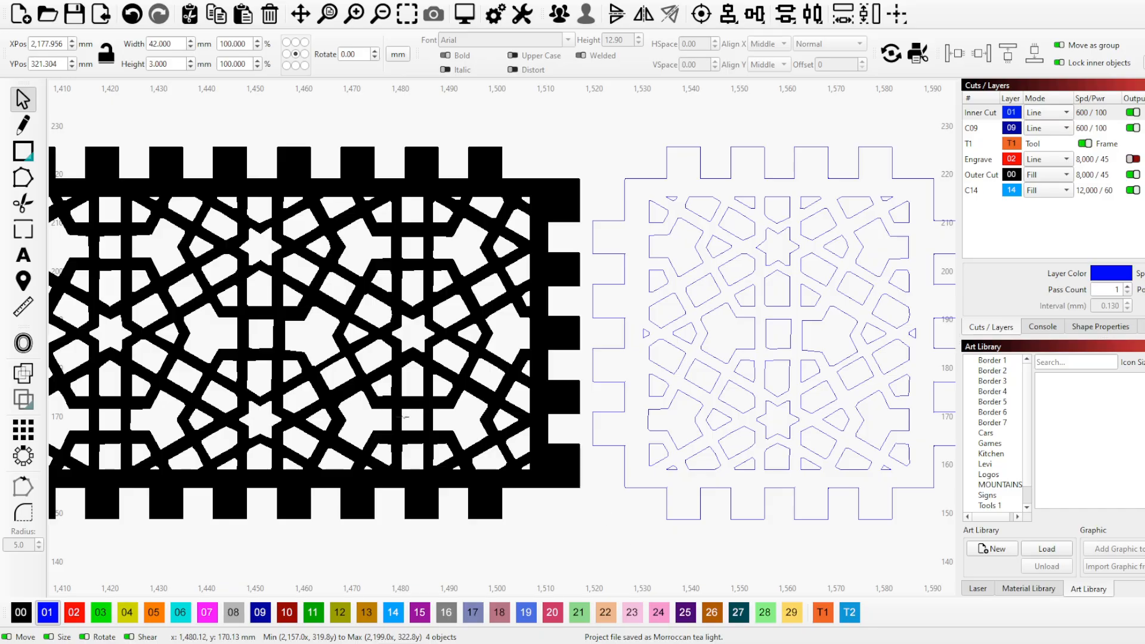
Examine the Moroccan lattice panels and the inner and outer corners of the unfilled panel's finger joints.
{"action": "scroll", "coordinate": [382, 283], "scroll_direction": "down", "scroll_amount": 1}
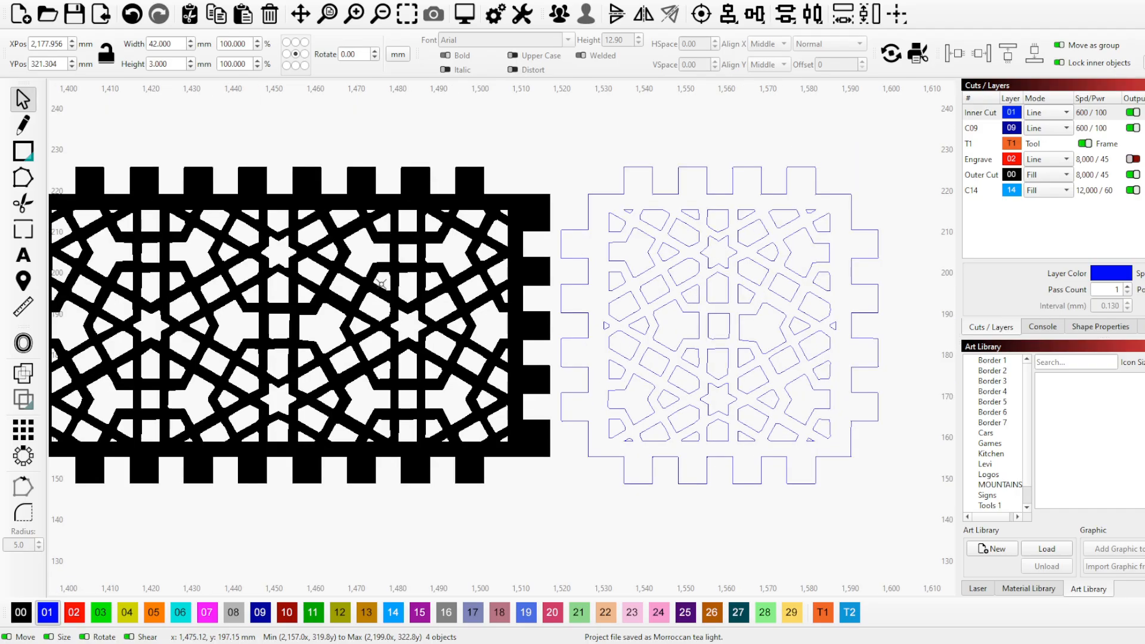
{"action": "scroll", "coordinate": [380, 284], "scroll_direction": "down", "scroll_amount": 1}
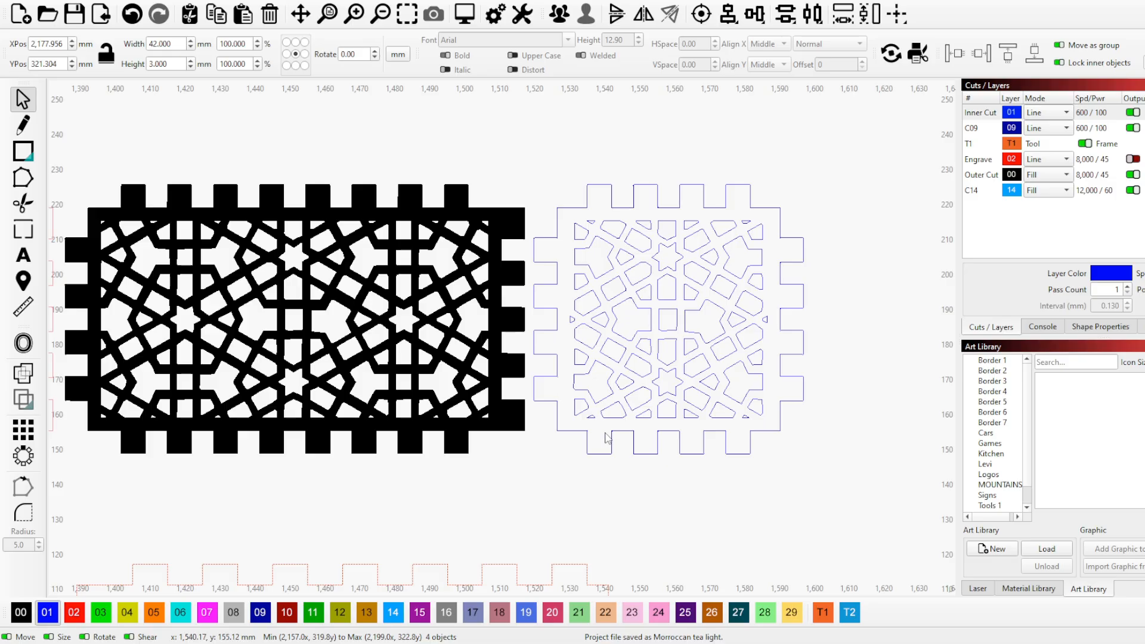
{"action": "scroll", "coordinate": [587, 444], "scroll_direction": "up", "scroll_amount": 3}
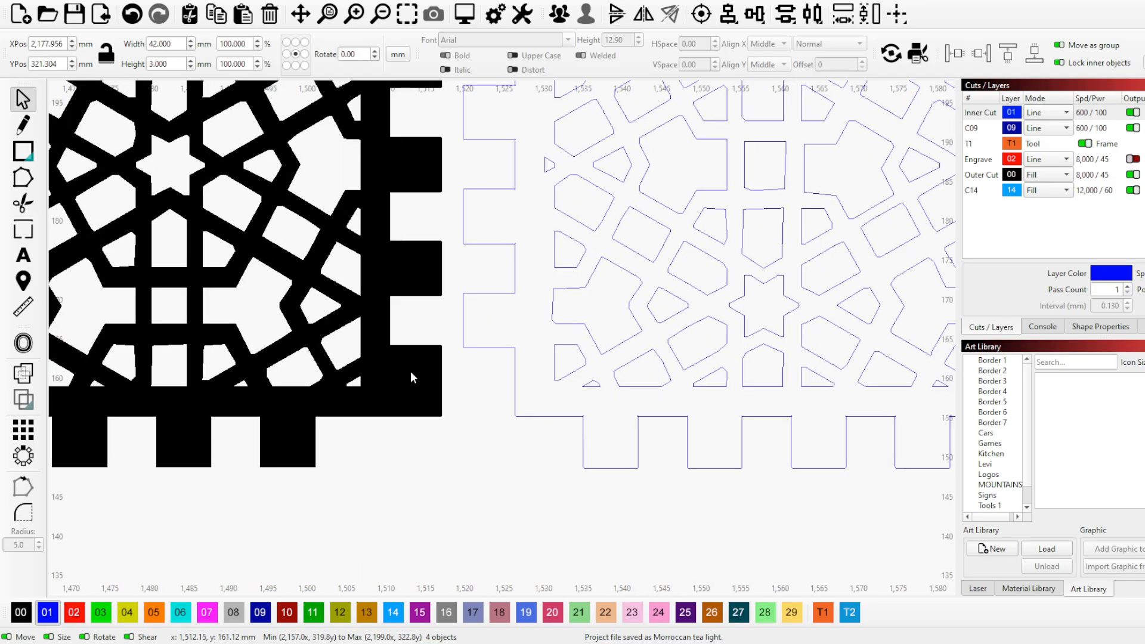
{"action": "scroll", "coordinate": [564, 460], "scroll_direction": "up", "scroll_amount": 4}
{"action": "scroll", "coordinate": [589, 277], "scroll_direction": "down", "scroll_amount": 2}
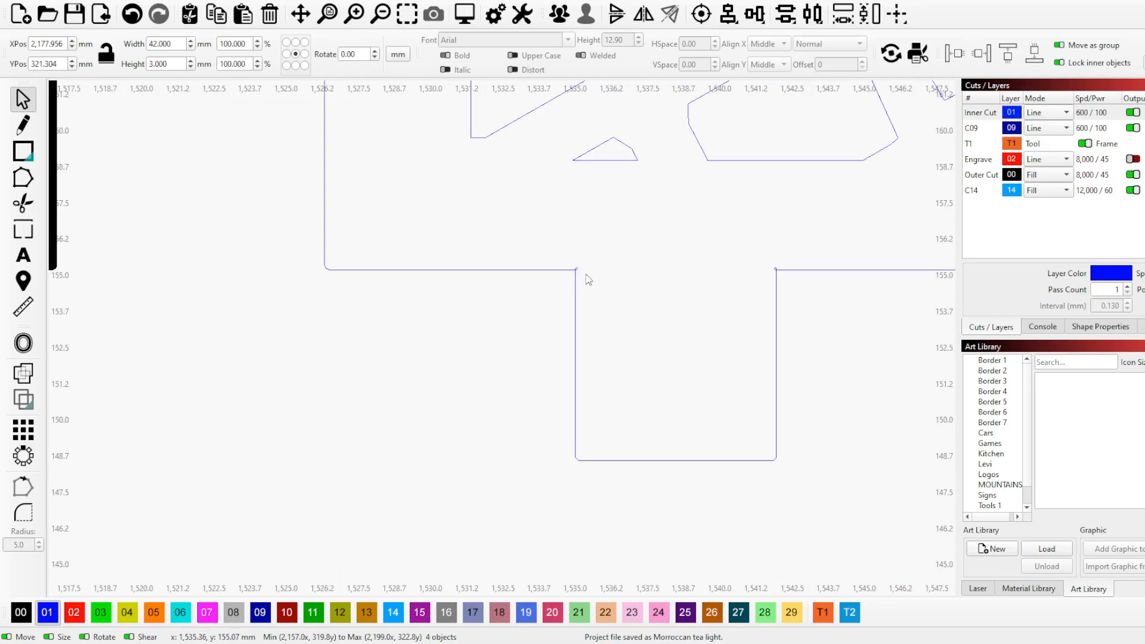
{"action": "scroll", "coordinate": [590, 284], "scroll_direction": "up", "scroll_amount": 3}
{"action": "scroll", "coordinate": [545, 248], "scroll_direction": "down", "scroll_amount": 2}
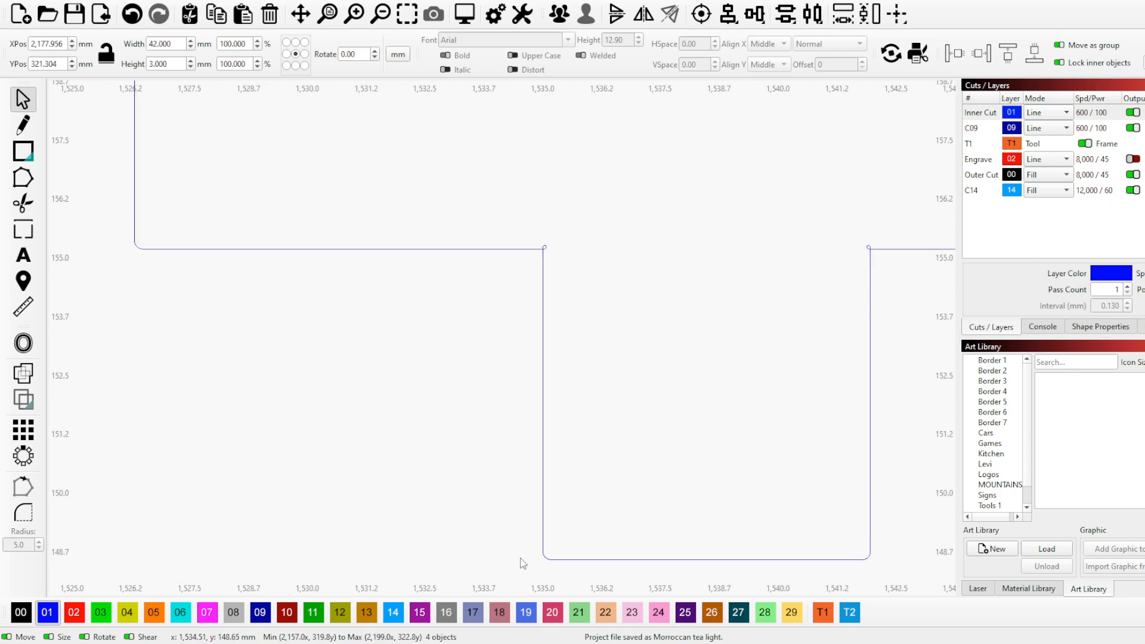
{"action": "scroll", "coordinate": [532, 546], "scroll_direction": "down", "scroll_amount": 1}
{"action": "scroll", "coordinate": [556, 531], "scroll_direction": "down", "scroll_amount": 5}
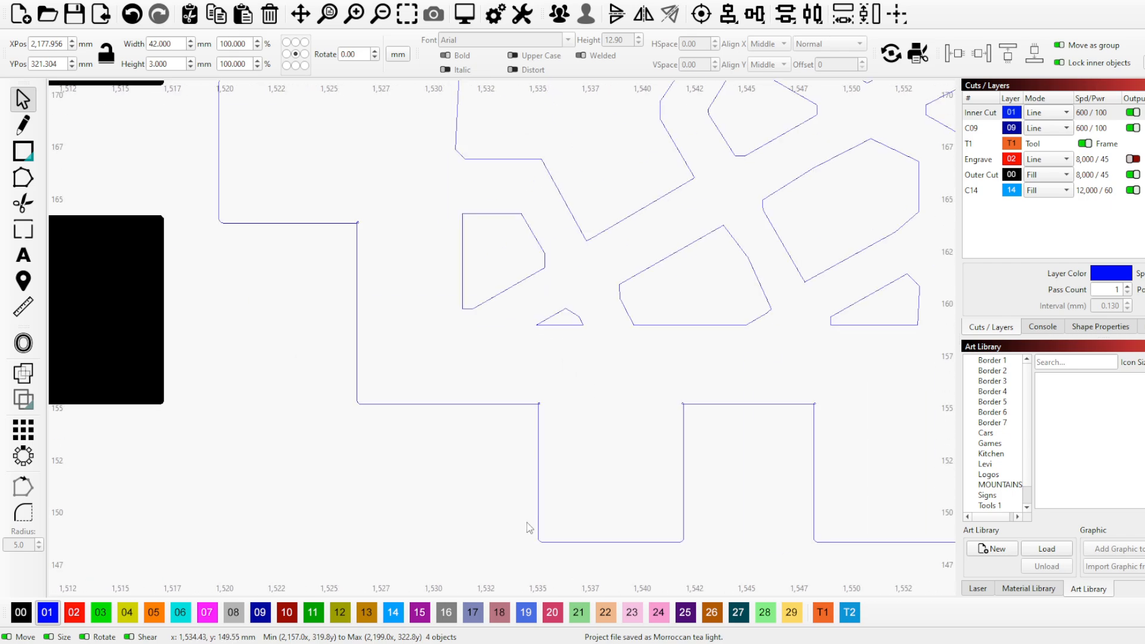
{"action": "scroll", "coordinate": [527, 513], "scroll_direction": "down", "scroll_amount": 1}
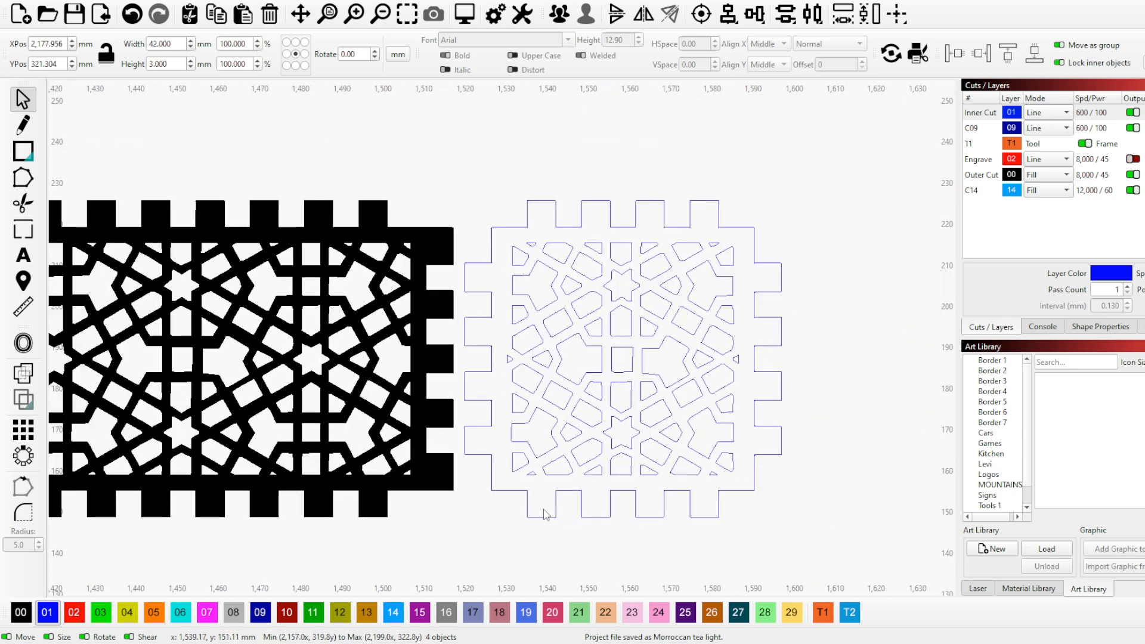
{"action": "scroll", "coordinate": [547, 508], "scroll_direction": "up", "scroll_amount": 1}
{"action": "scroll", "coordinate": [554, 510], "scroll_direction": "down", "scroll_amount": 1}
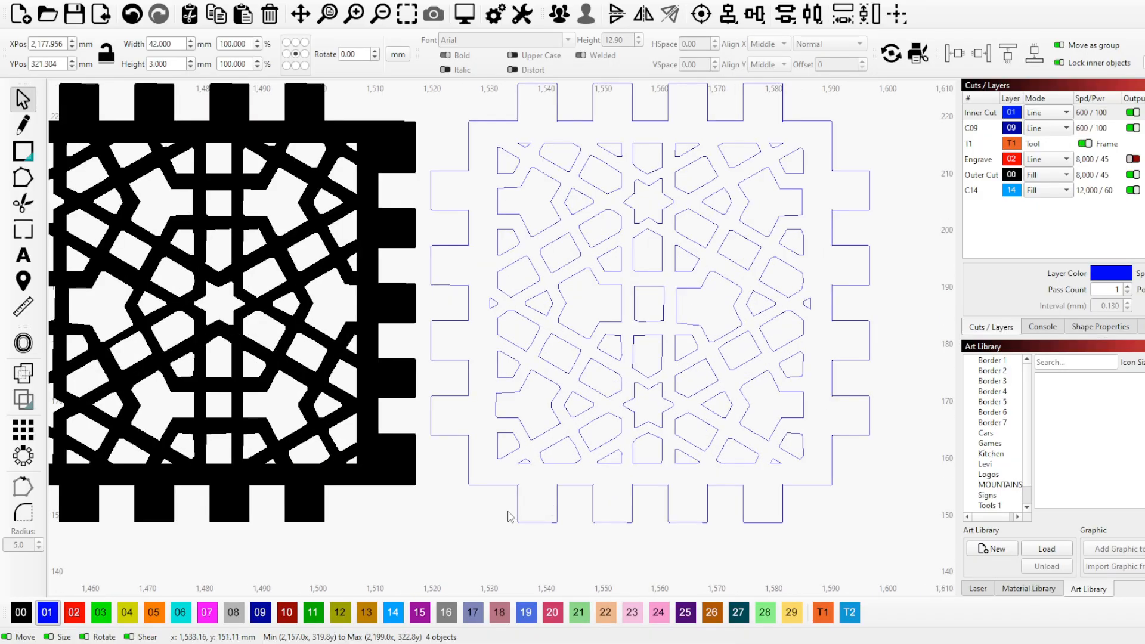
Ungroup the unfilled lattice panel, select only its finger-jointed outline and inspect the loop at an inner tab corner.
{"action": "scroll", "coordinate": [466, 518], "scroll_direction": "up", "scroll_amount": 1}
{"action": "scroll", "coordinate": [511, 472], "scroll_direction": "up", "scroll_amount": 1}
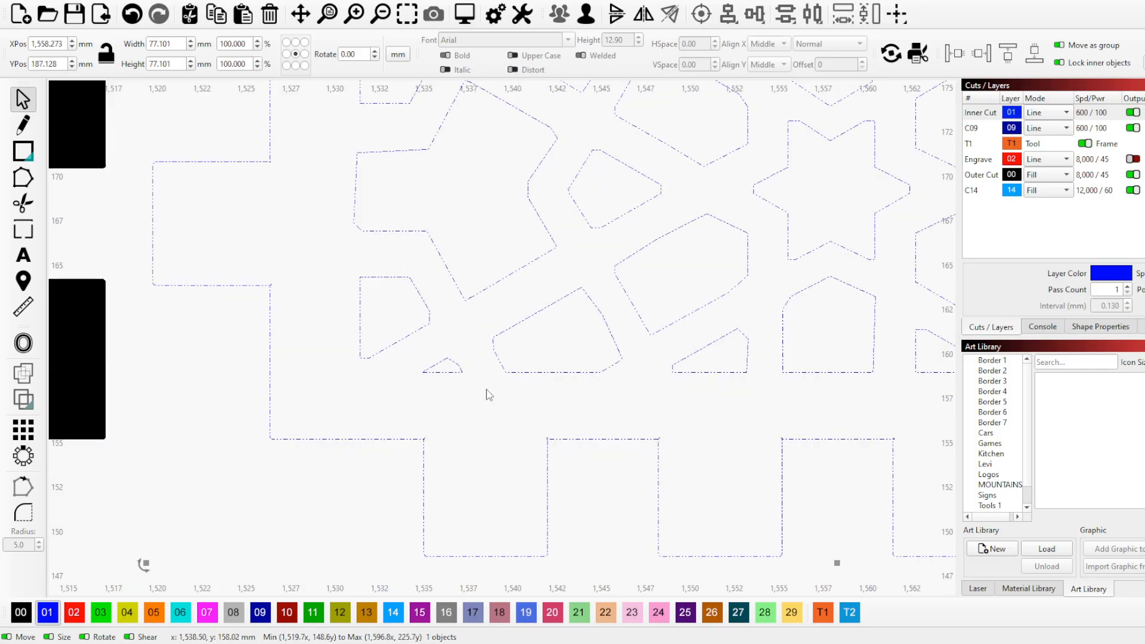
{"action": "left_click", "coordinate": [485, 406]}
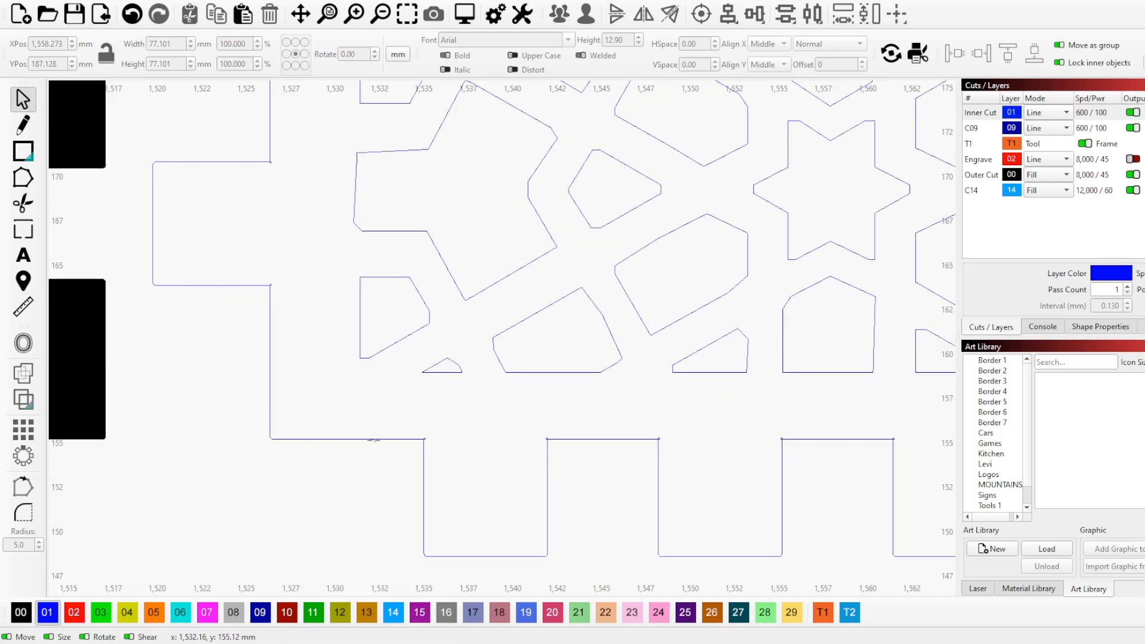
{"action": "left_click", "coordinate": [374, 438]}
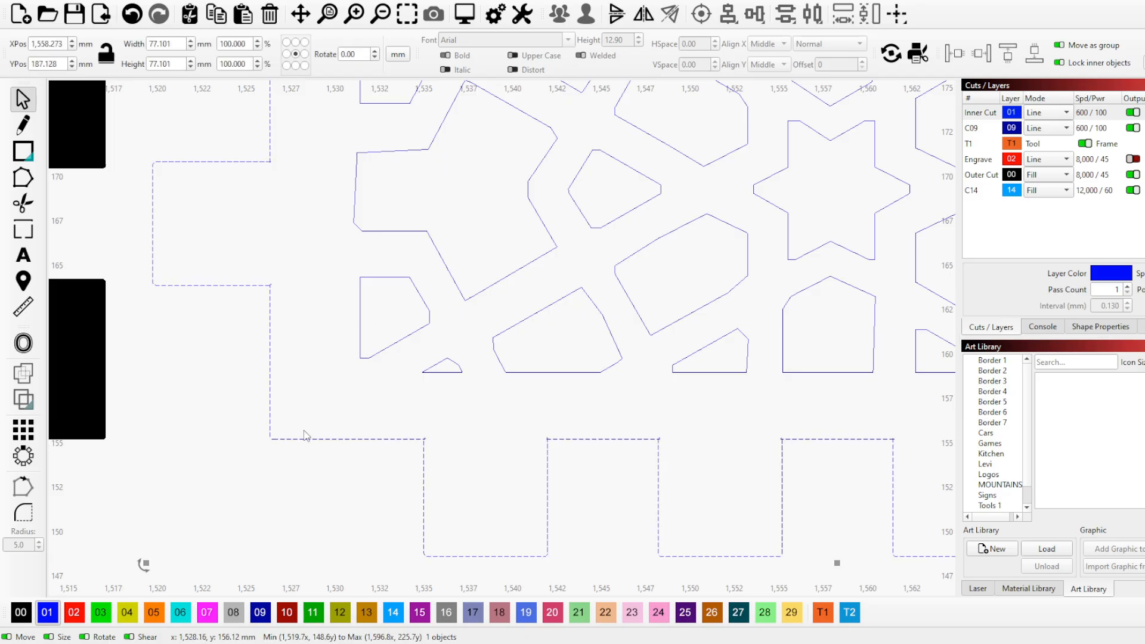
{"action": "scroll", "coordinate": [427, 464], "scroll_direction": "up", "scroll_amount": 10}
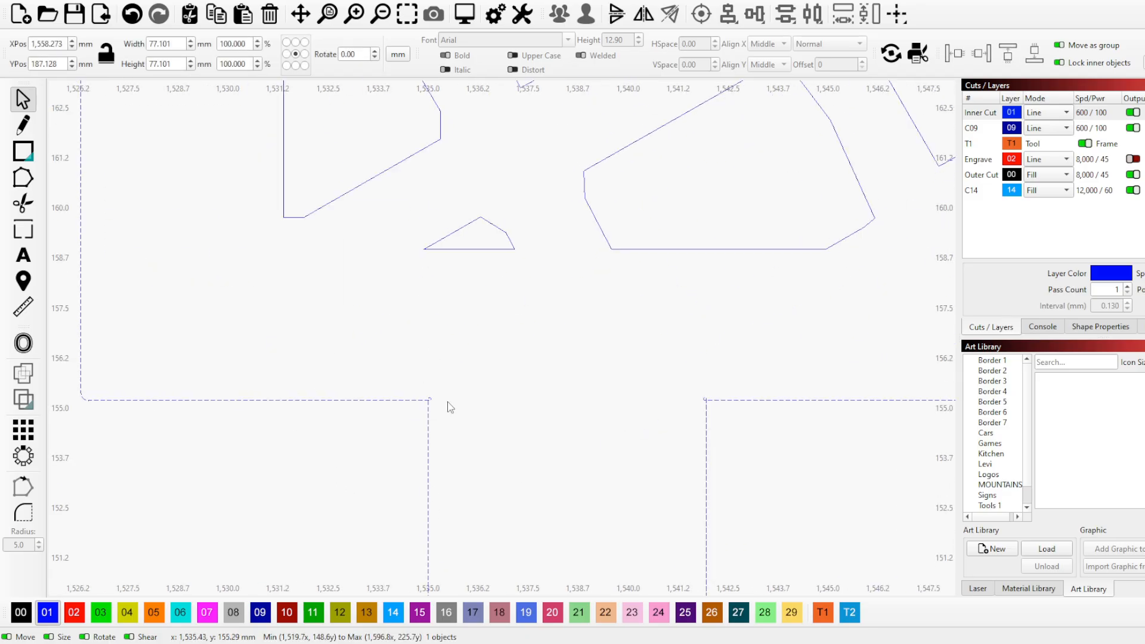
{"action": "scroll", "coordinate": [404, 408], "scroll_direction": "up", "scroll_amount": 4}
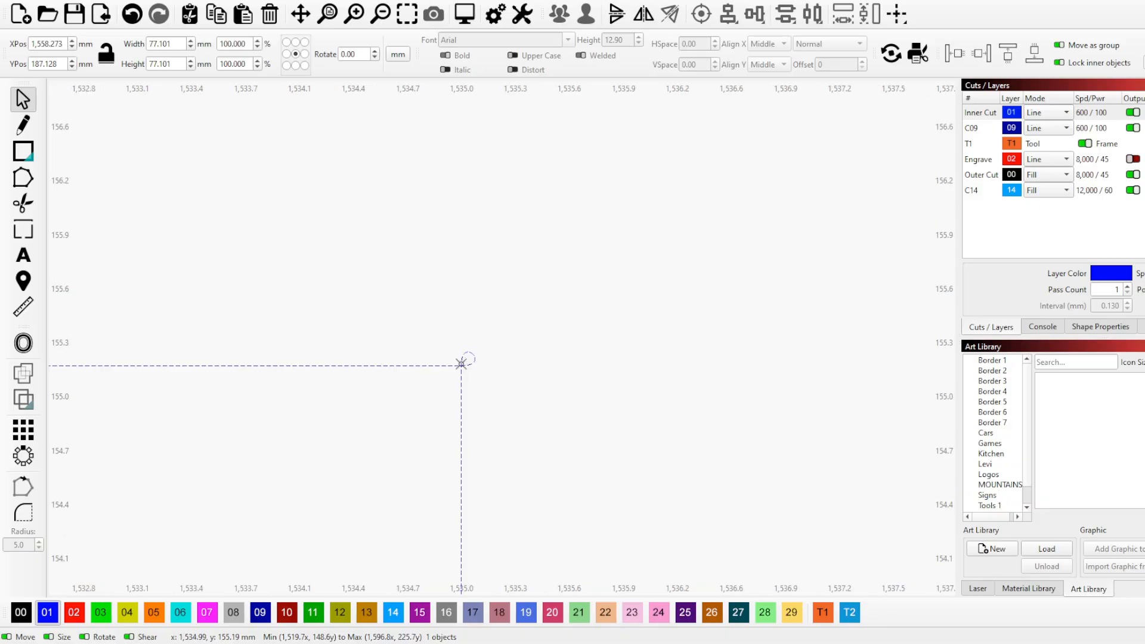
{"action": "scroll", "coordinate": [491, 385], "scroll_direction": "down", "scroll_amount": 2}
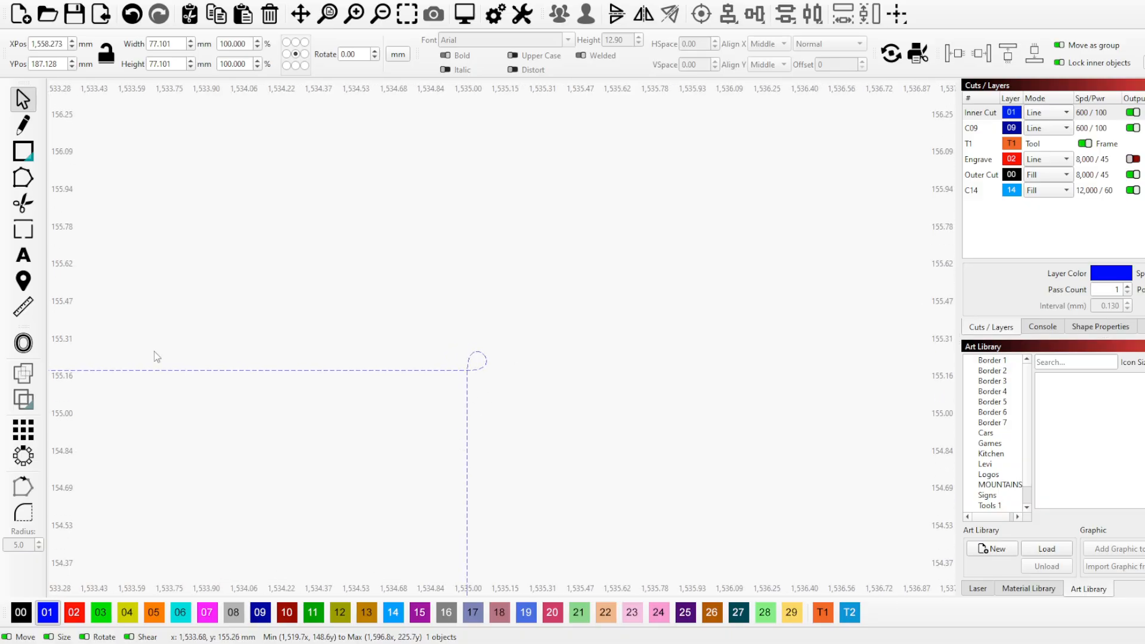
Start an Offset of the selected outline with an outward distance of 0.001 and the Corner corner style.
{"action": "left_click", "coordinate": [22, 345]}
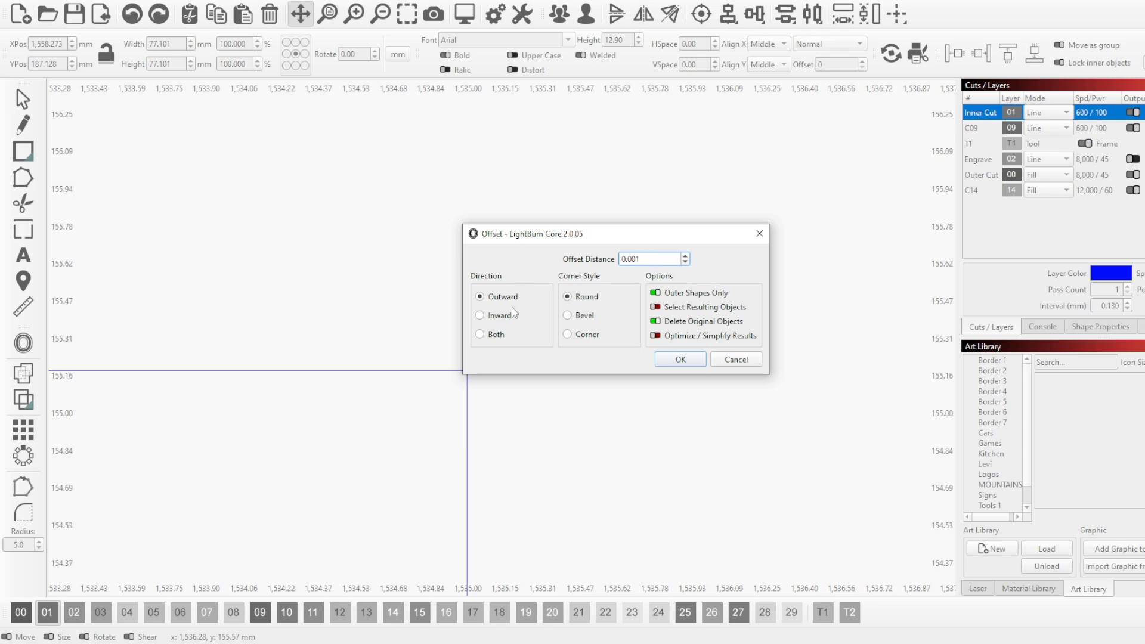
{"action": "left_click_drag", "start_coordinate": [552, 238], "coordinate": [626, 166]}
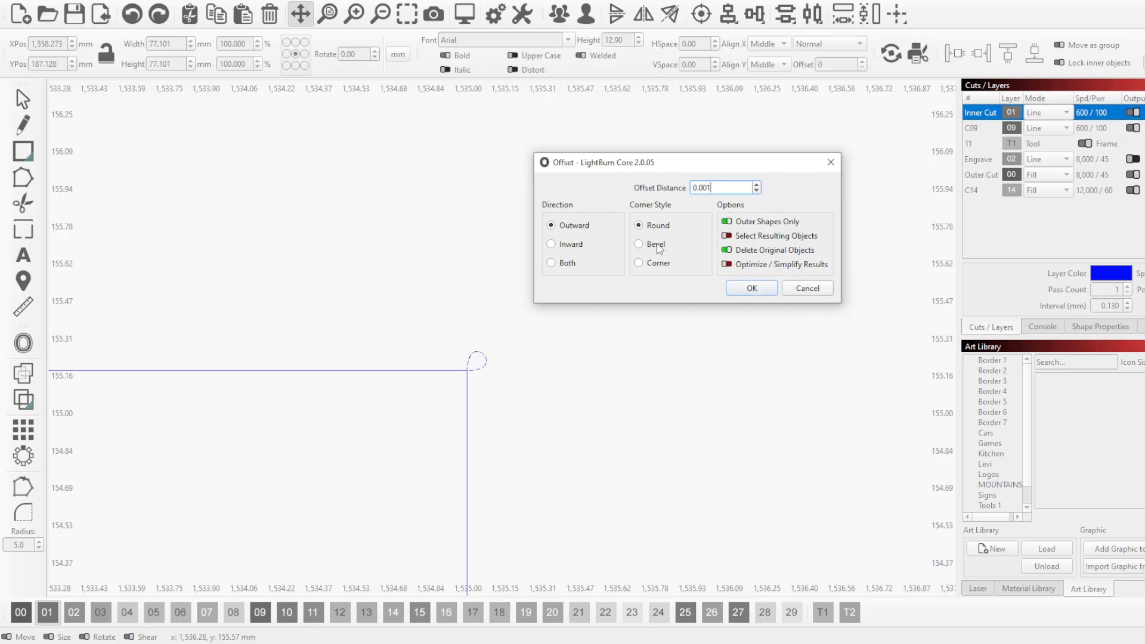
{"action": "left_click", "coordinate": [638, 264]}
{"action": "scroll", "coordinate": [474, 391], "scroll_direction": "up", "scroll_amount": 4}
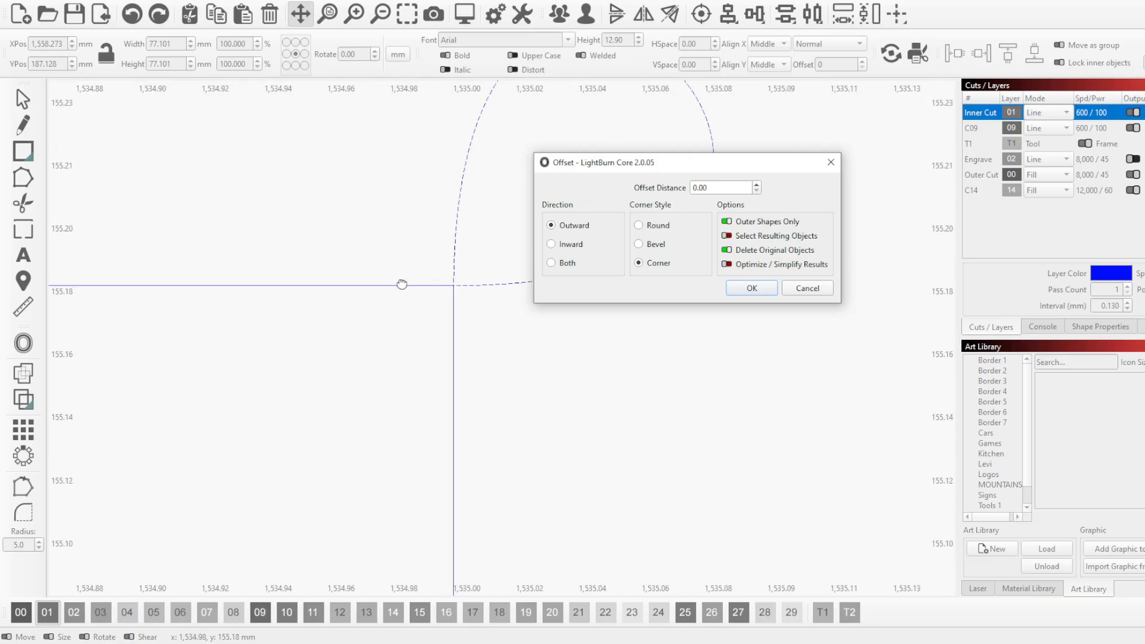
{"action": "left_click", "coordinate": [726, 188]}
{"action": "type", "text": "1"}
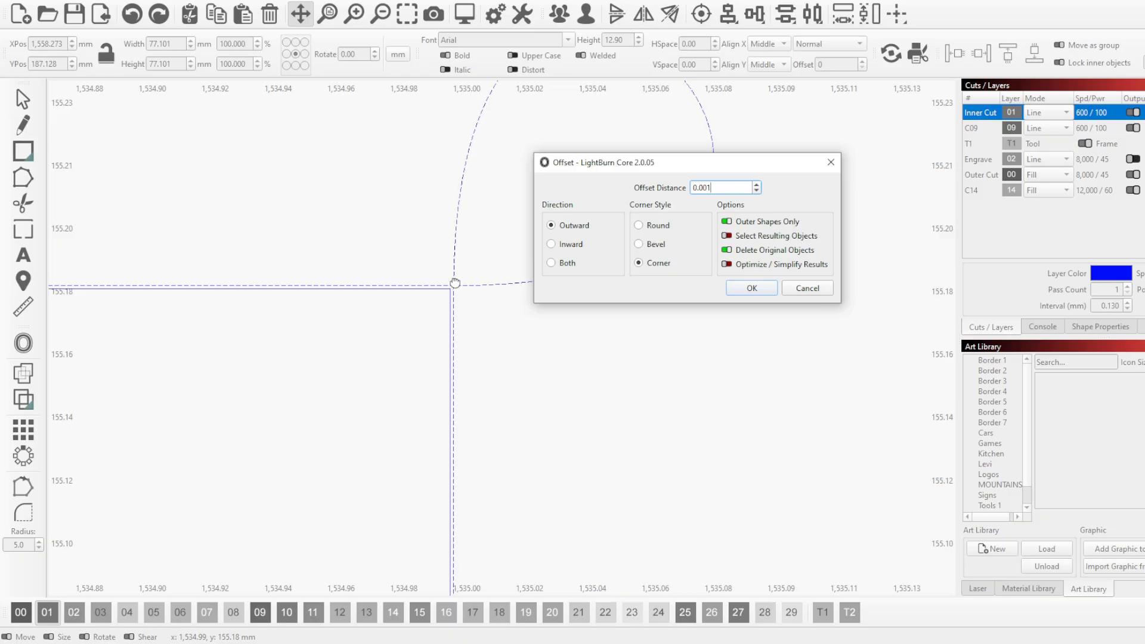
Check the offset preview at the inner and outer tab corners, then apply the offset to the outline.
{"action": "scroll", "coordinate": [383, 179], "scroll_direction": "down", "scroll_amount": 15}
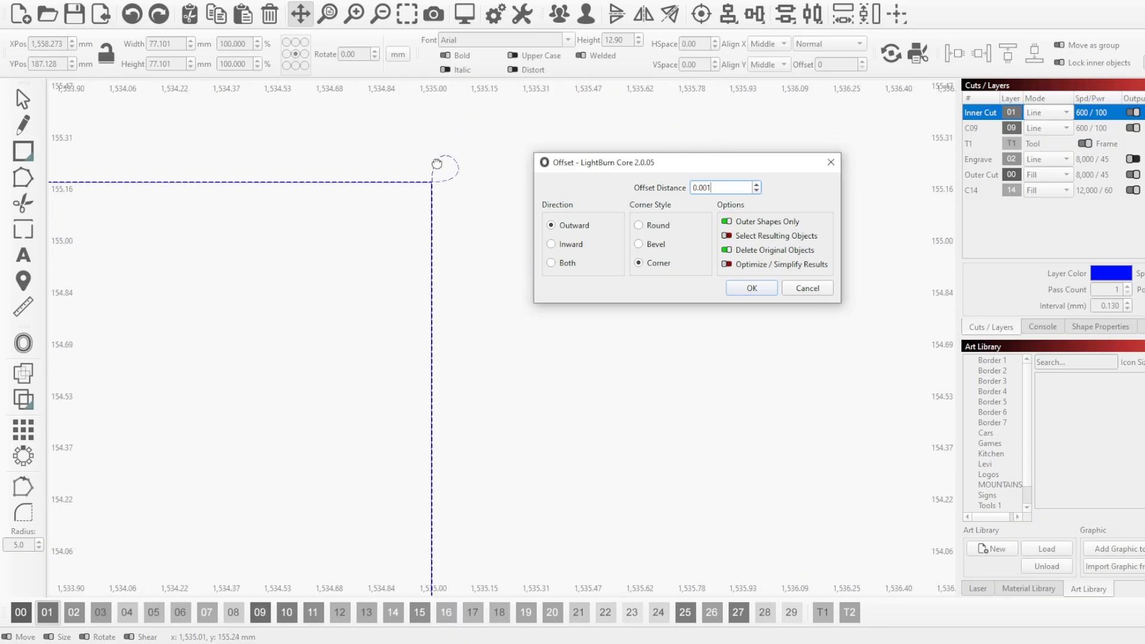
{"action": "scroll", "coordinate": [434, 341], "scroll_direction": "up", "scroll_amount": 15}
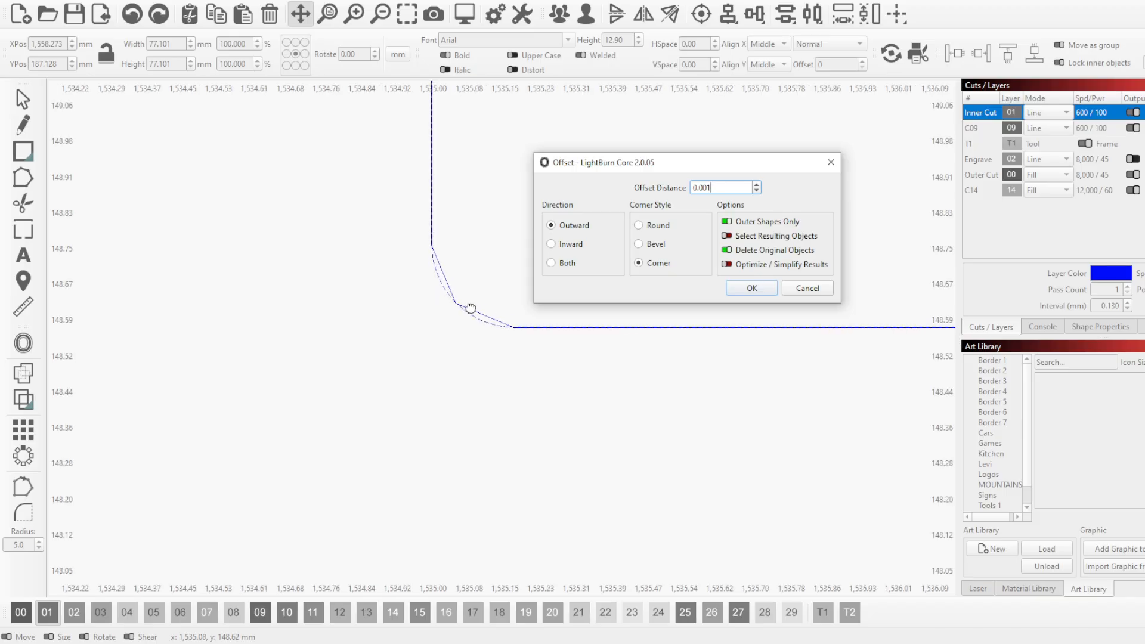
{"action": "scroll", "coordinate": [436, 355], "scroll_direction": "down", "scroll_amount": 2}
{"action": "scroll", "coordinate": [429, 274], "scroll_direction": "up", "scroll_amount": 2}
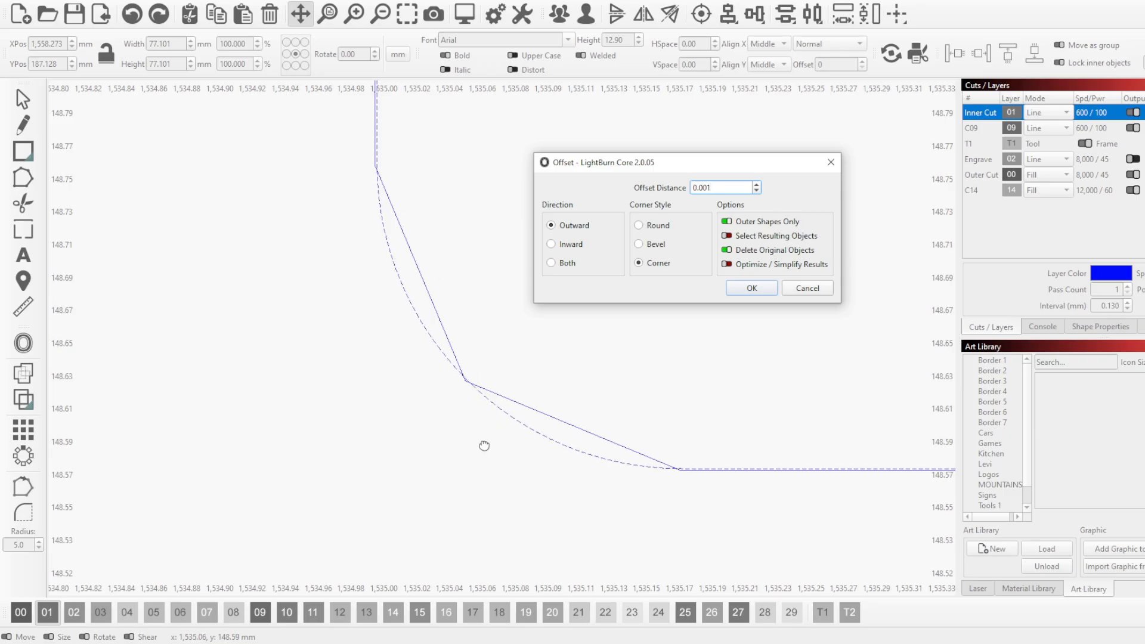
{"action": "scroll", "coordinate": [434, 422], "scroll_direction": "down", "scroll_amount": 1}
{"action": "scroll", "coordinate": [435, 421], "scroll_direction": "down", "scroll_amount": 1}
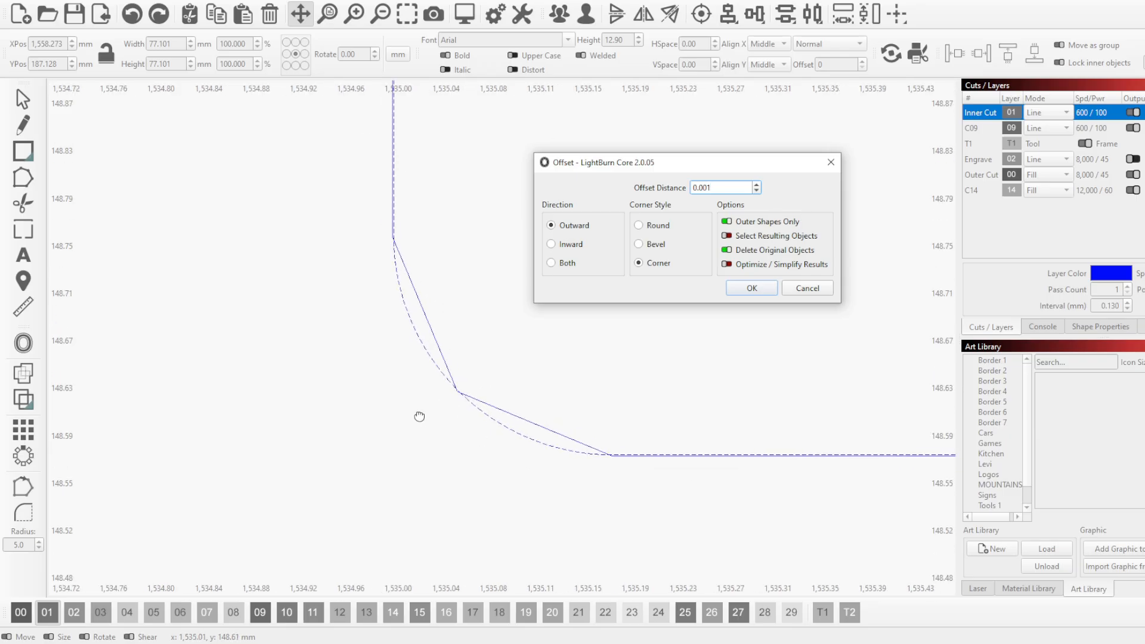
{"action": "left_click", "coordinate": [751, 289]}
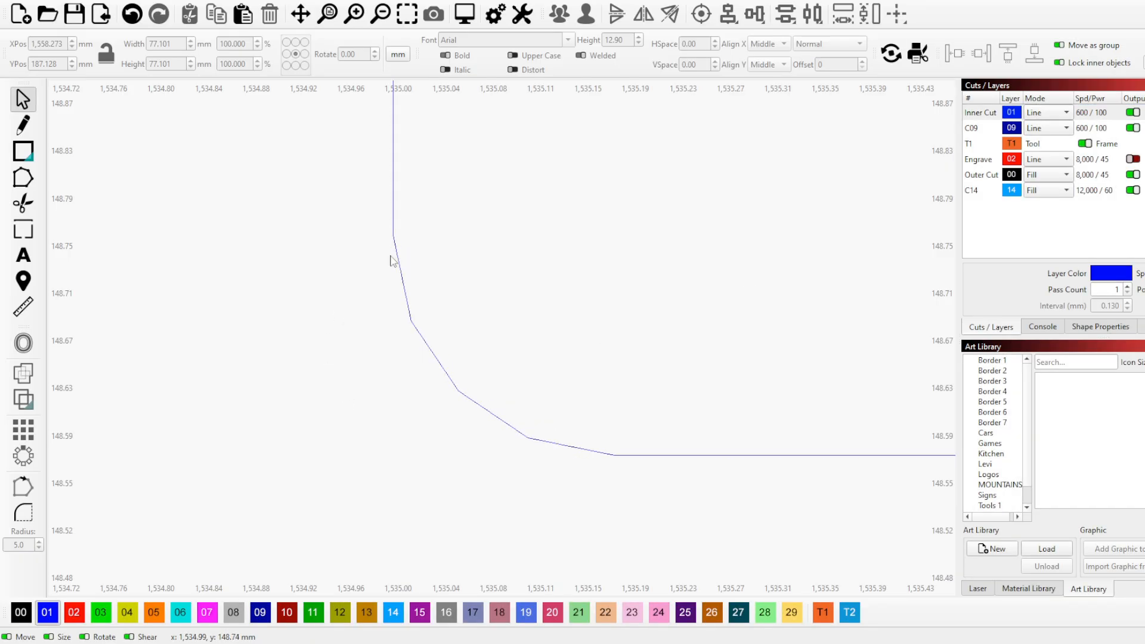
Examine the offset outline's outer tab corner and the inner corner where the loop was.
{"action": "scroll", "coordinate": [375, 484], "scroll_direction": "down", "scroll_amount": 6}
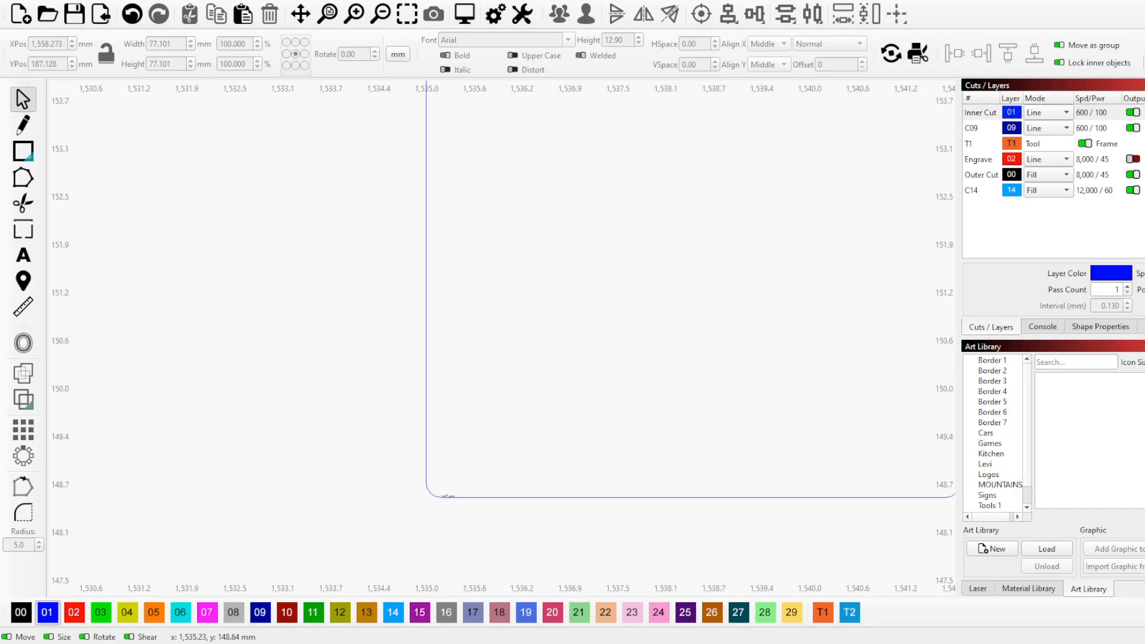
{"action": "scroll", "coordinate": [502, 301], "scroll_direction": "up", "scroll_amount": 1}
{"action": "scroll", "coordinate": [502, 300], "scroll_direction": "up", "scroll_amount": 5}
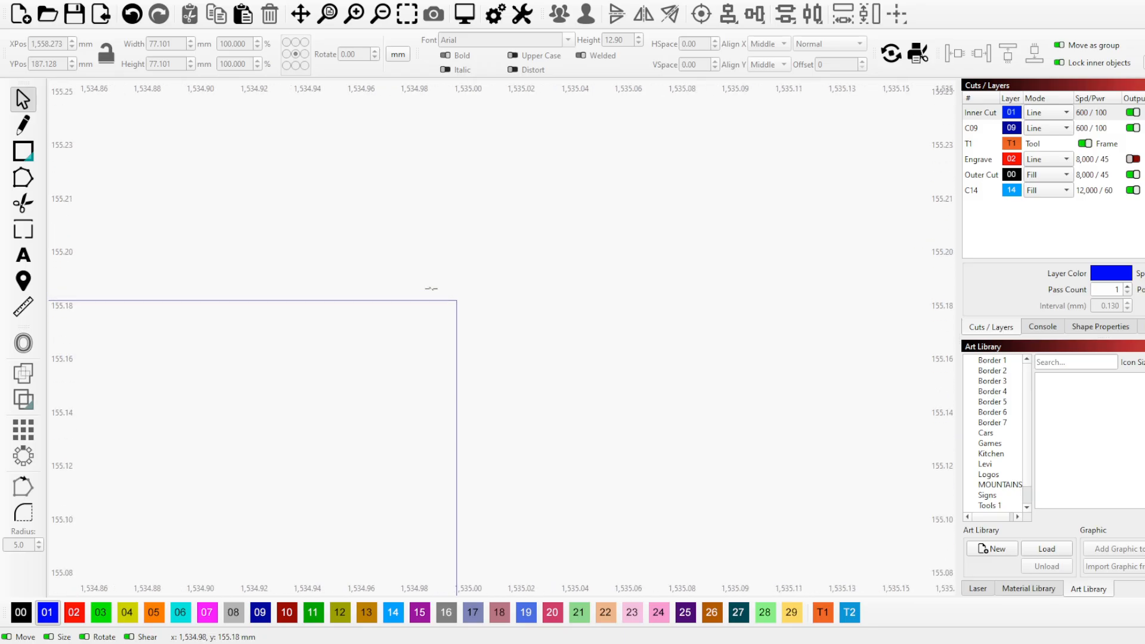
{"action": "scroll", "coordinate": [483, 310], "scroll_direction": "down", "scroll_amount": 6}
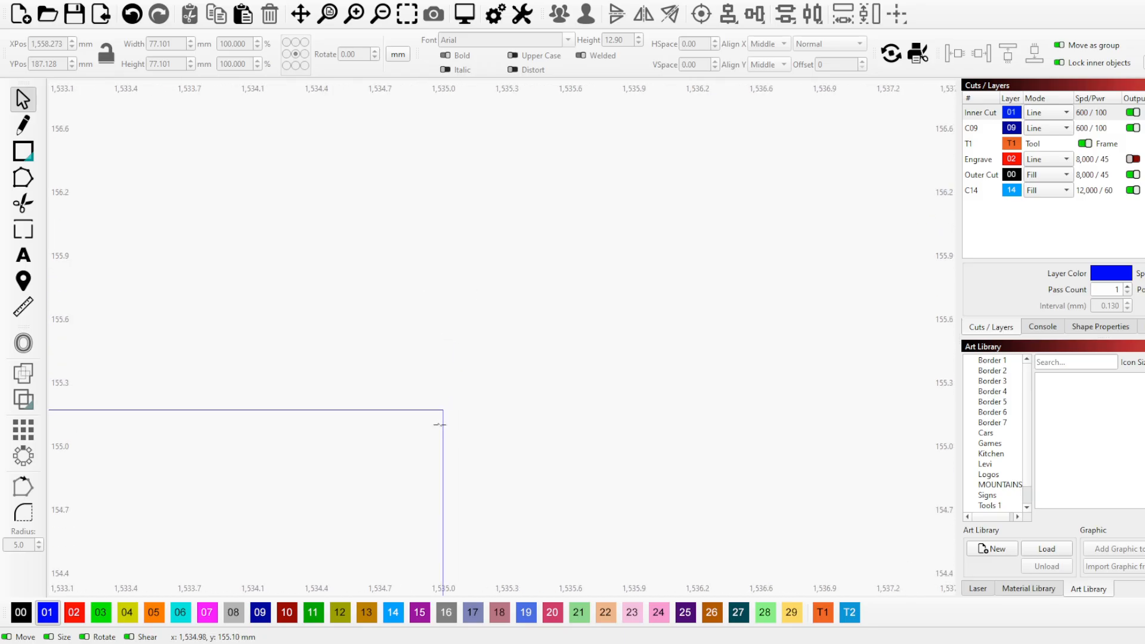
{"action": "scroll", "coordinate": [409, 437], "scroll_direction": "down", "scroll_amount": 3}
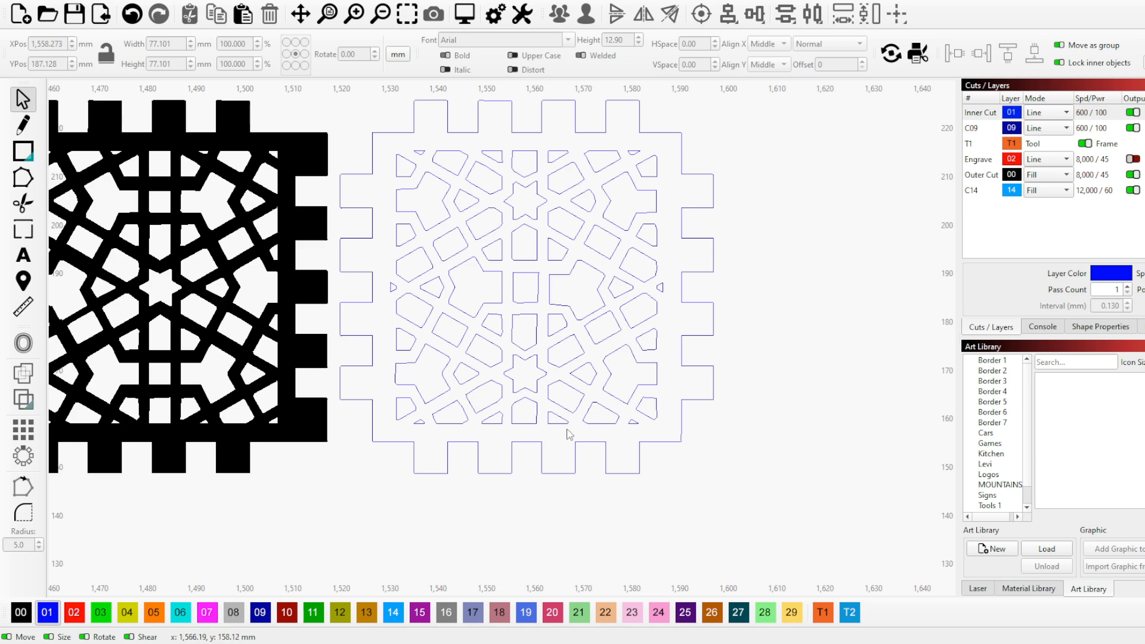
Show the outline's nodes and examine them at the corners of the bottom tabs.
{"action": "scroll", "coordinate": [427, 471], "scroll_direction": "up", "scroll_amount": 2}
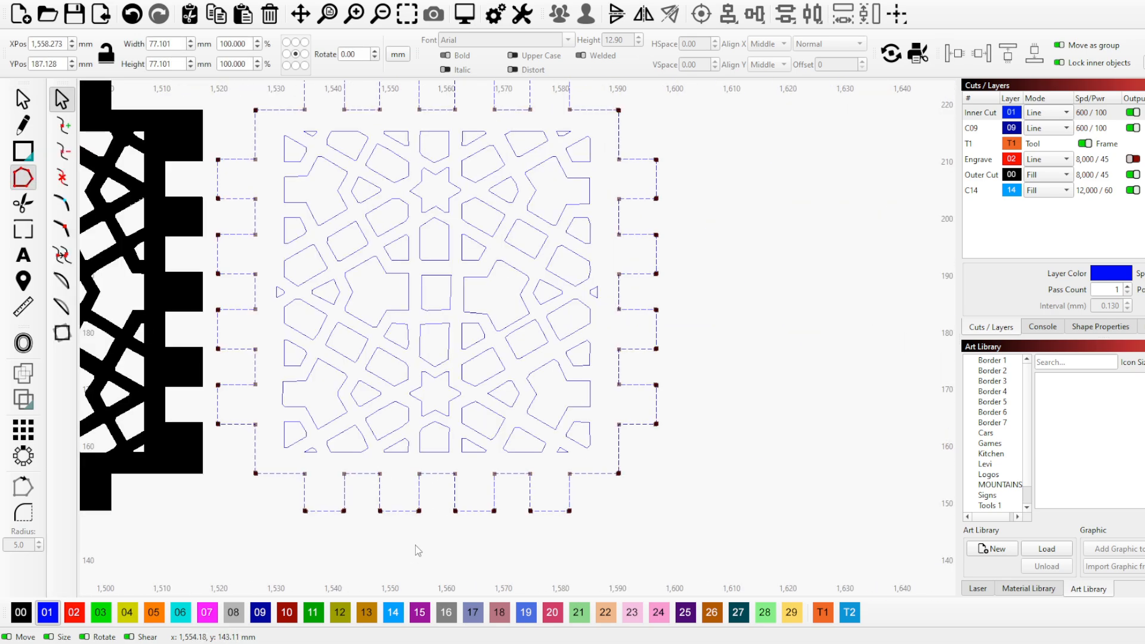
{"action": "scroll", "coordinate": [280, 507], "scroll_direction": "up", "scroll_amount": 8}
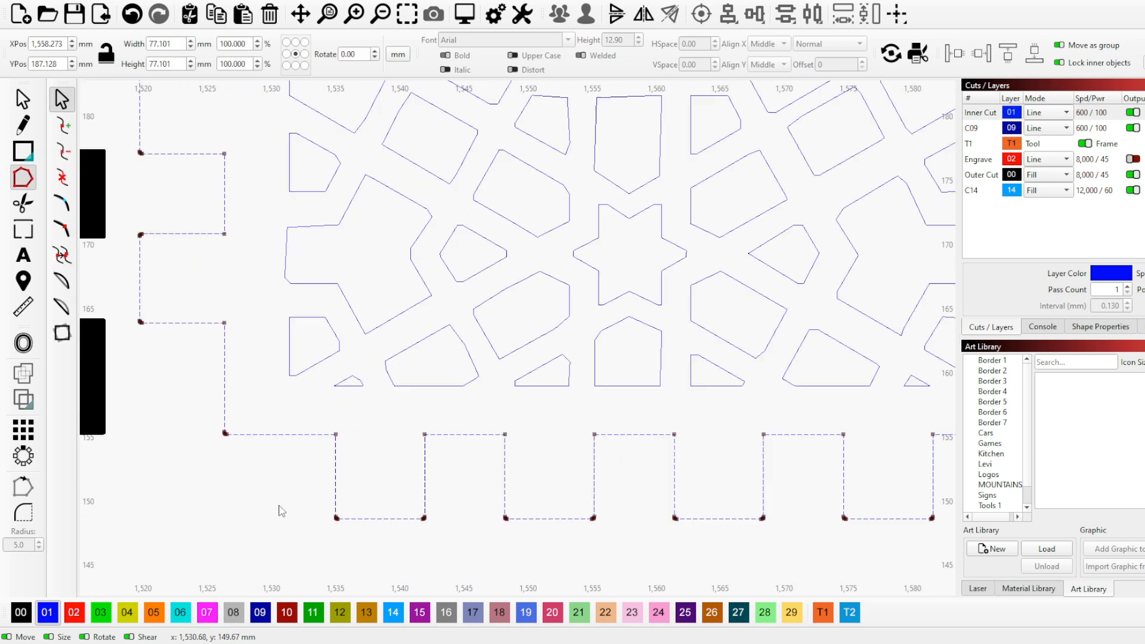
{"action": "scroll", "coordinate": [331, 465], "scroll_direction": "down", "scroll_amount": 5}
{"action": "scroll", "coordinate": [365, 511], "scroll_direction": "up", "scroll_amount": 6}
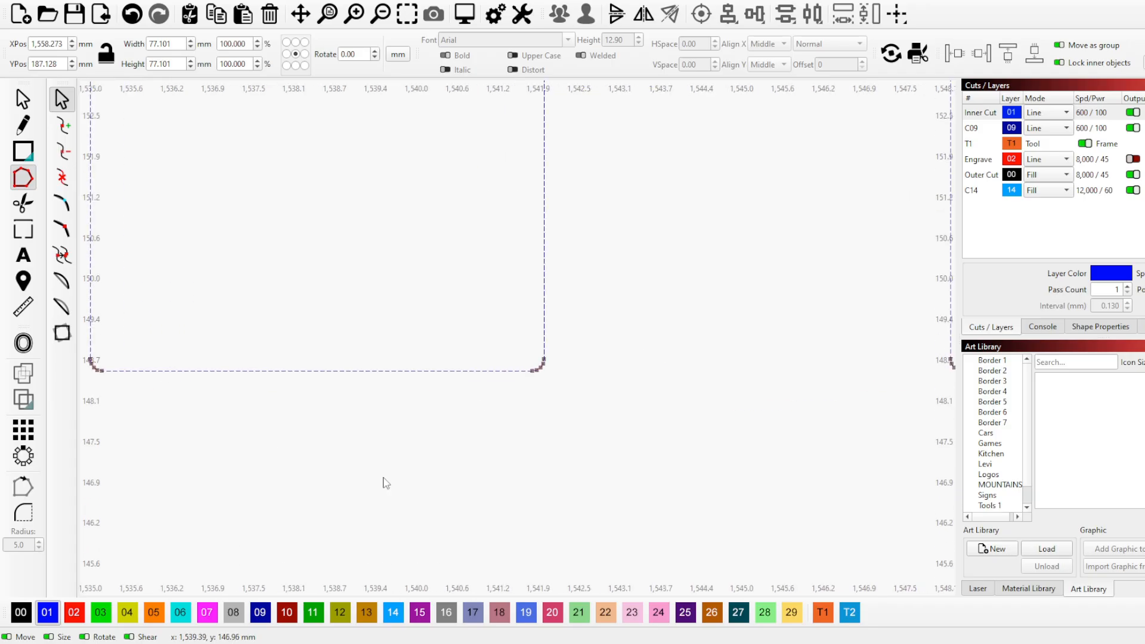
{"action": "scroll", "coordinate": [443, 484], "scroll_direction": "down", "scroll_amount": 2}
{"action": "scroll", "coordinate": [207, 418], "scroll_direction": "down", "scroll_amount": 7}
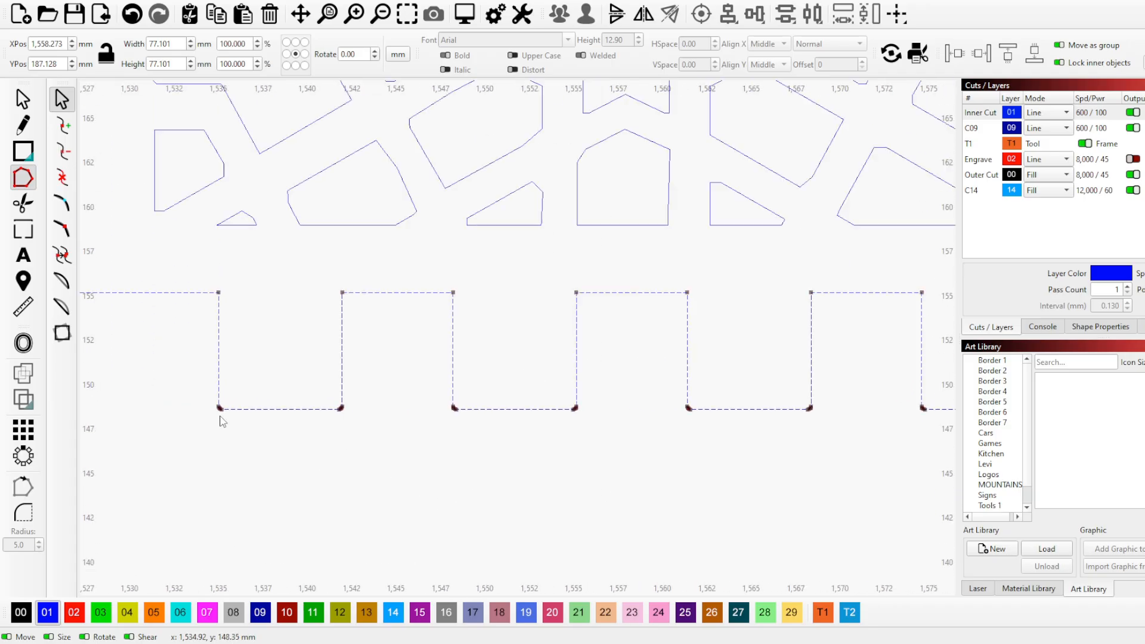
{"action": "scroll", "coordinate": [155, 433], "scroll_direction": "up", "scroll_amount": 2}
{"action": "key", "text": "Escape"}
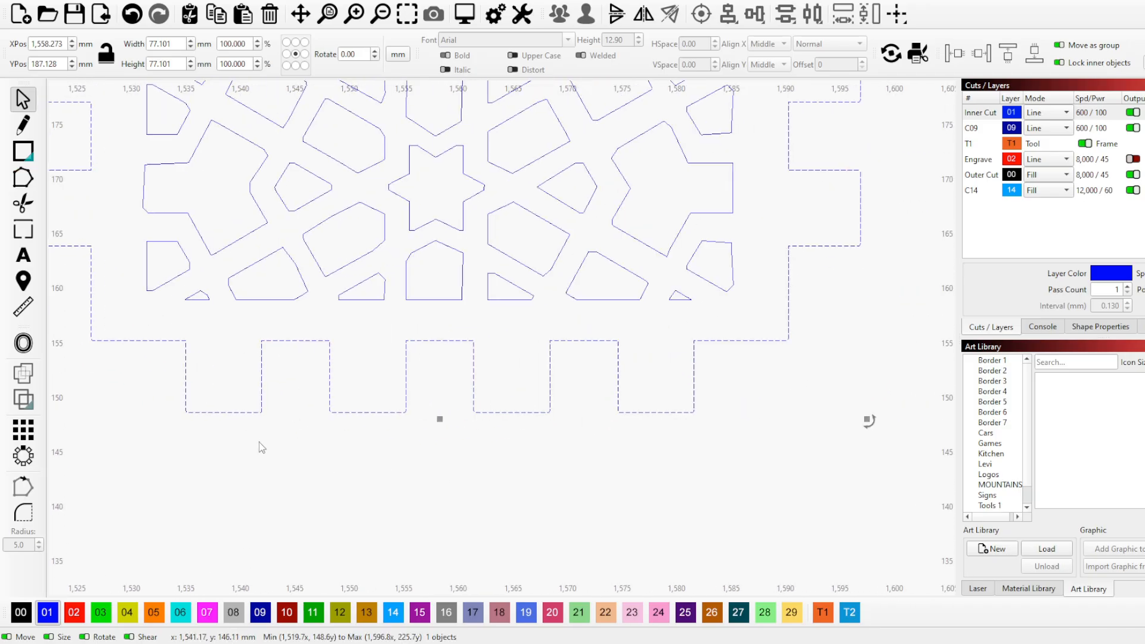
Draw a horizontal line about 51 mm long along the outer edges of the panel's bottom tabs.
{"action": "key", "text": "ctrl+l"}
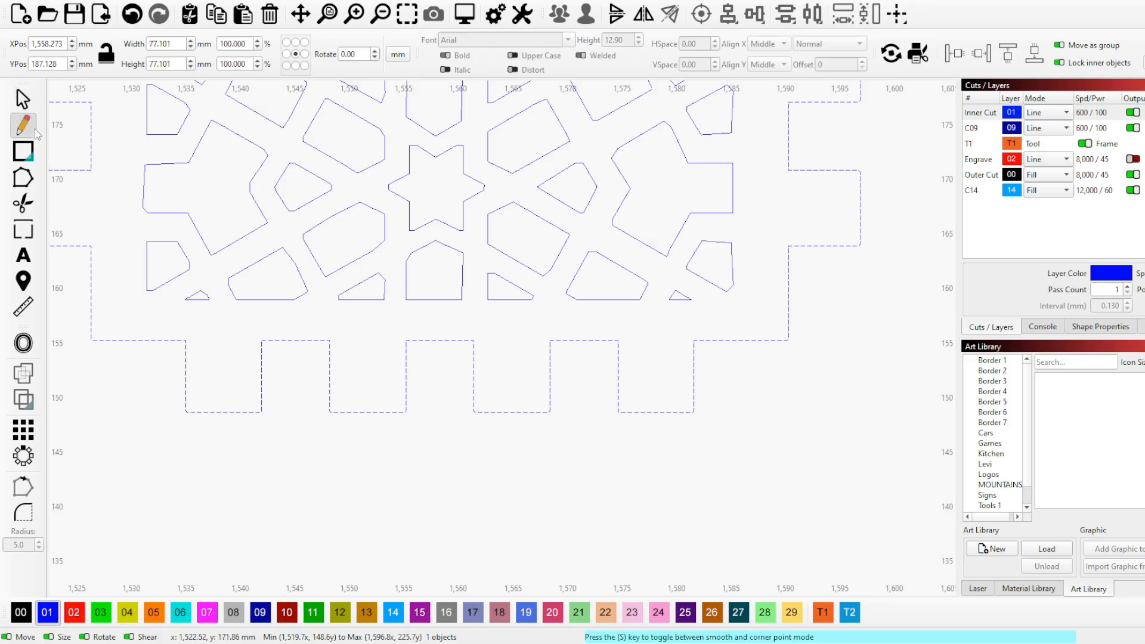
{"action": "left_click", "coordinate": [205, 412]}
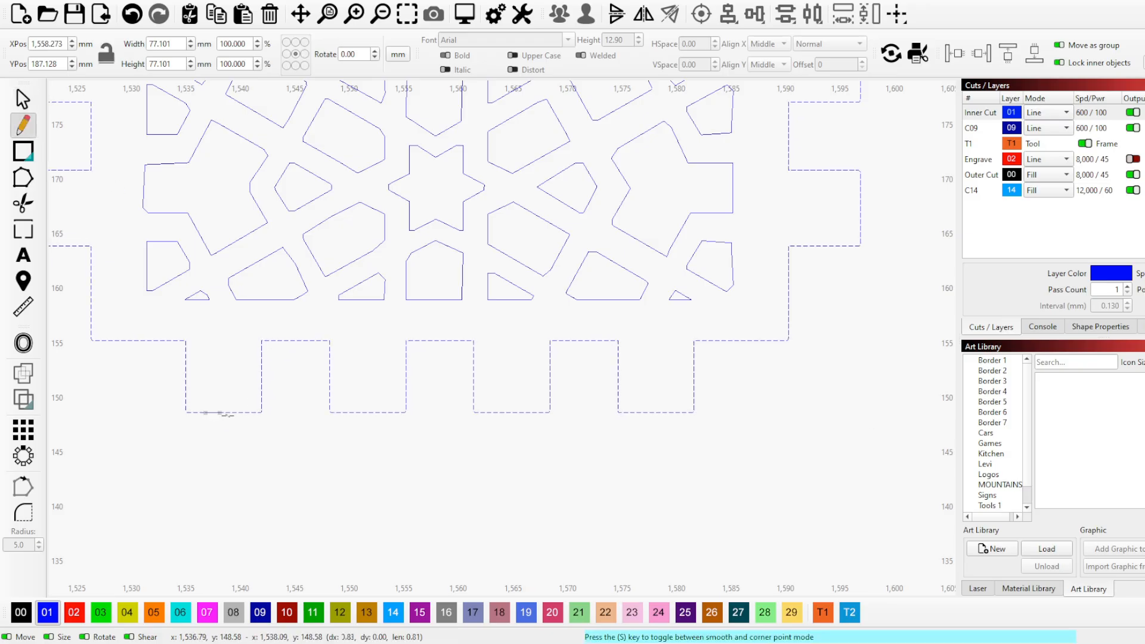
{"action": "left_click", "coordinate": [766, 408]}
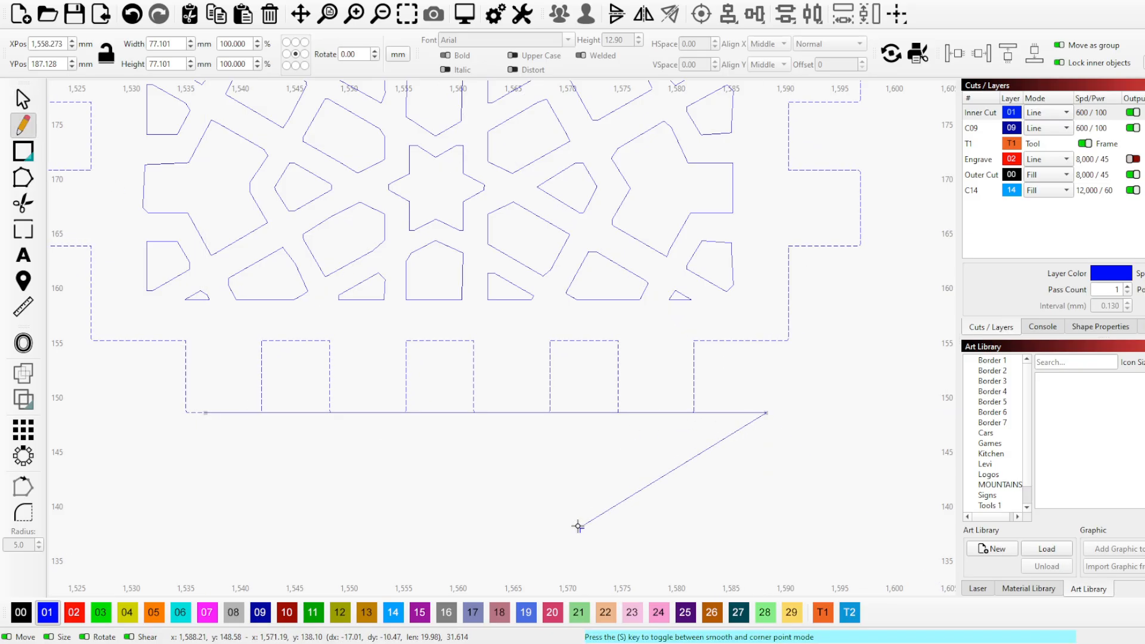
{"action": "scroll", "coordinate": [579, 526], "scroll_direction": "down", "scroll_amount": 3}
{"action": "scroll", "coordinate": [578, 527], "scroll_direction": "down", "scroll_amount": 1}
{"action": "key", "text": "Escape"}
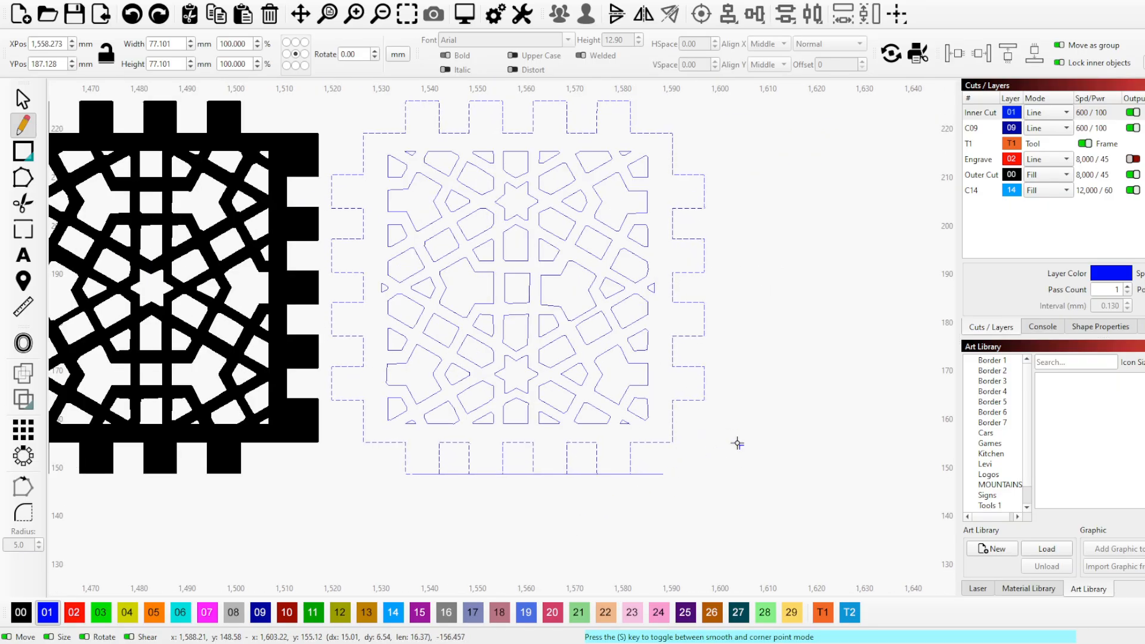
Draw a vertical line about 52 mm long along the outer edges of the panel's right-hand tabs.
{"action": "scroll", "coordinate": [719, 388], "scroll_direction": "up", "scroll_amount": 3}
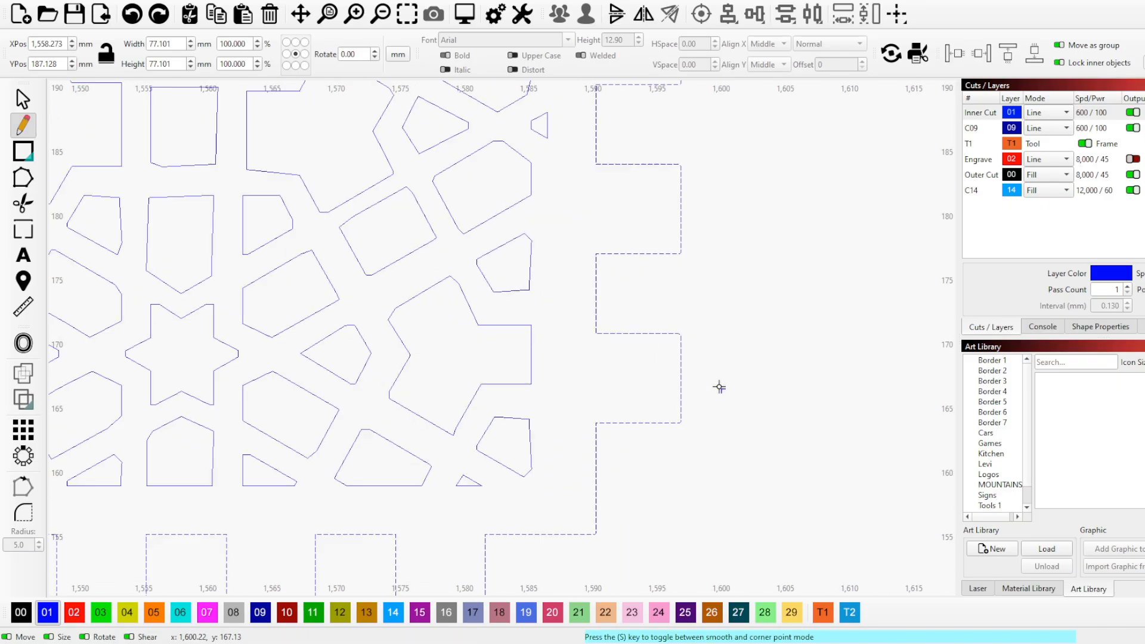
{"action": "left_click", "coordinate": [681, 410]}
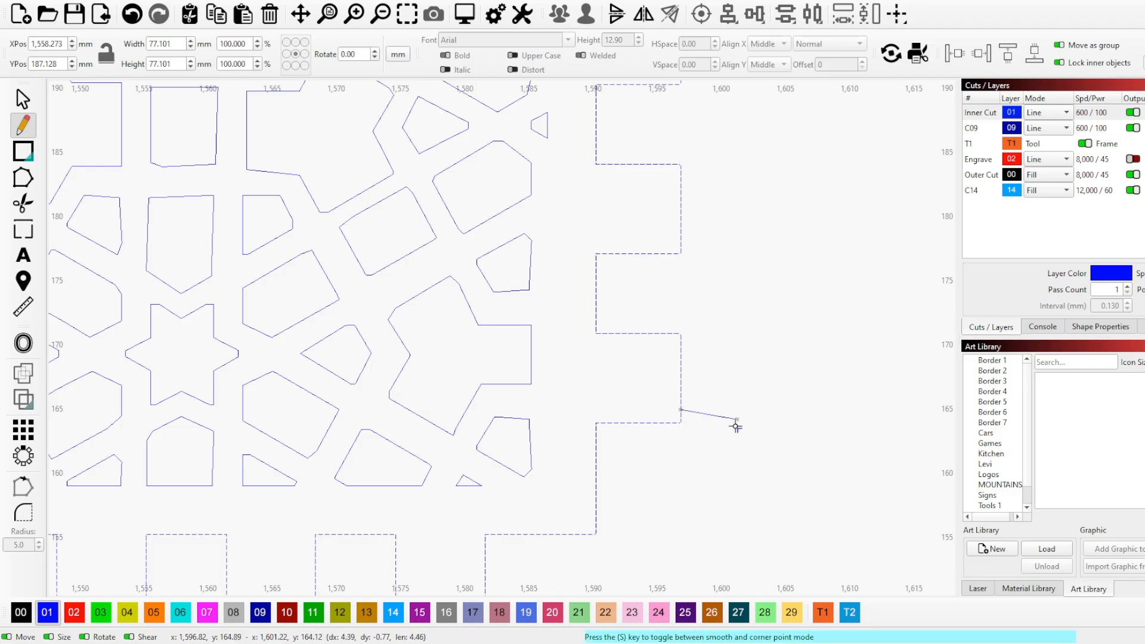
{"action": "scroll", "coordinate": [718, 466], "scroll_direction": "down", "scroll_amount": 4}
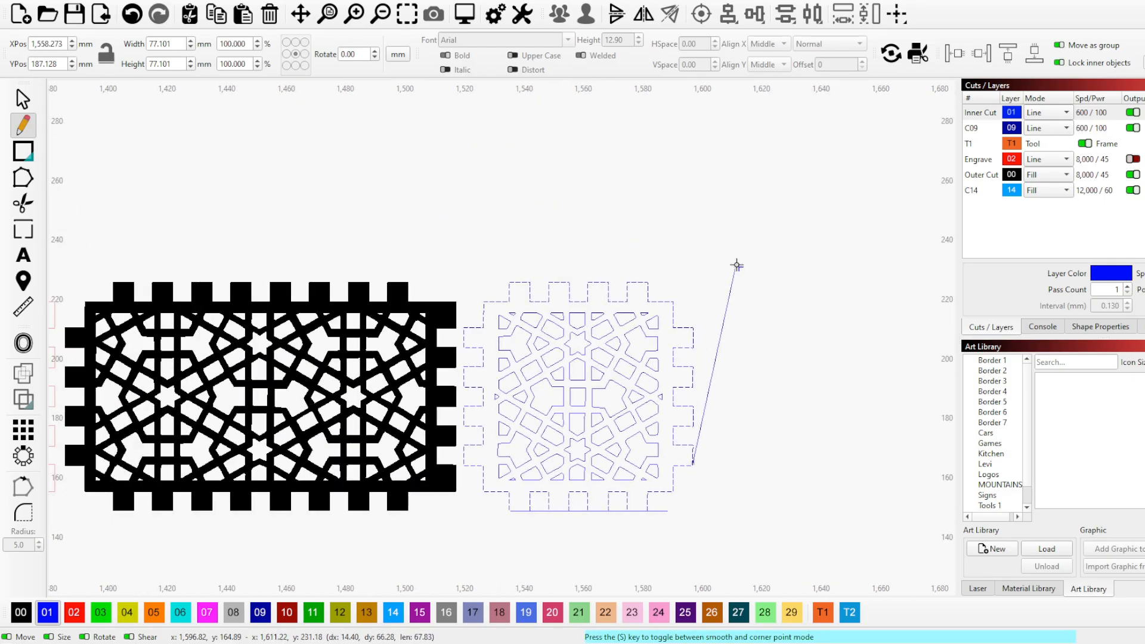
{"action": "key", "text": "shift"}
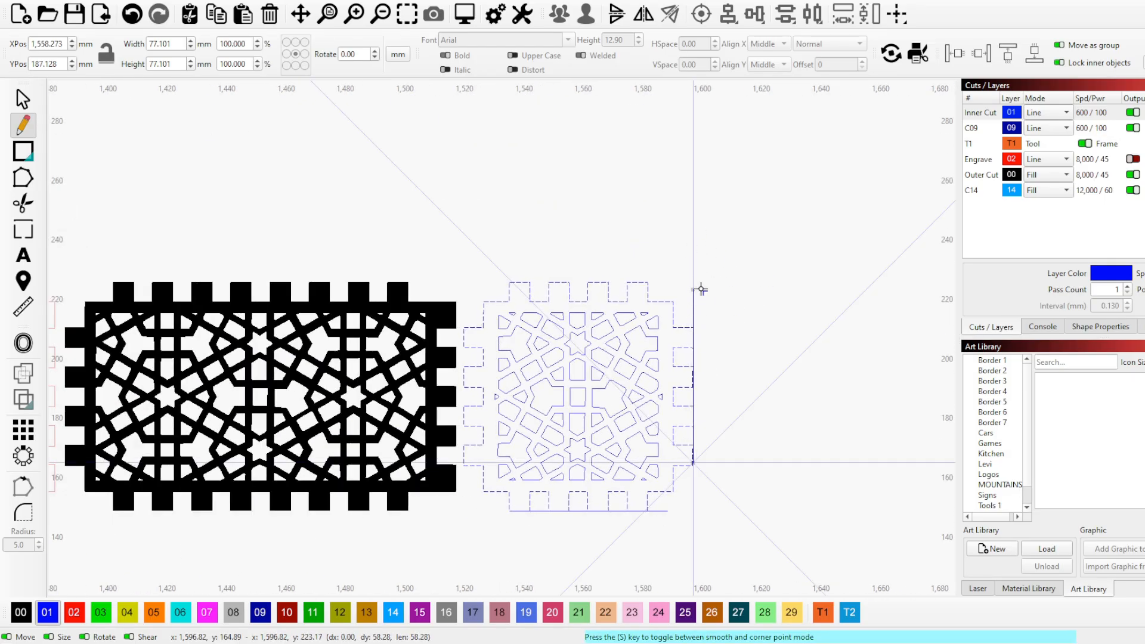
{"action": "left_click", "coordinate": [702, 308], "text": "shift"}
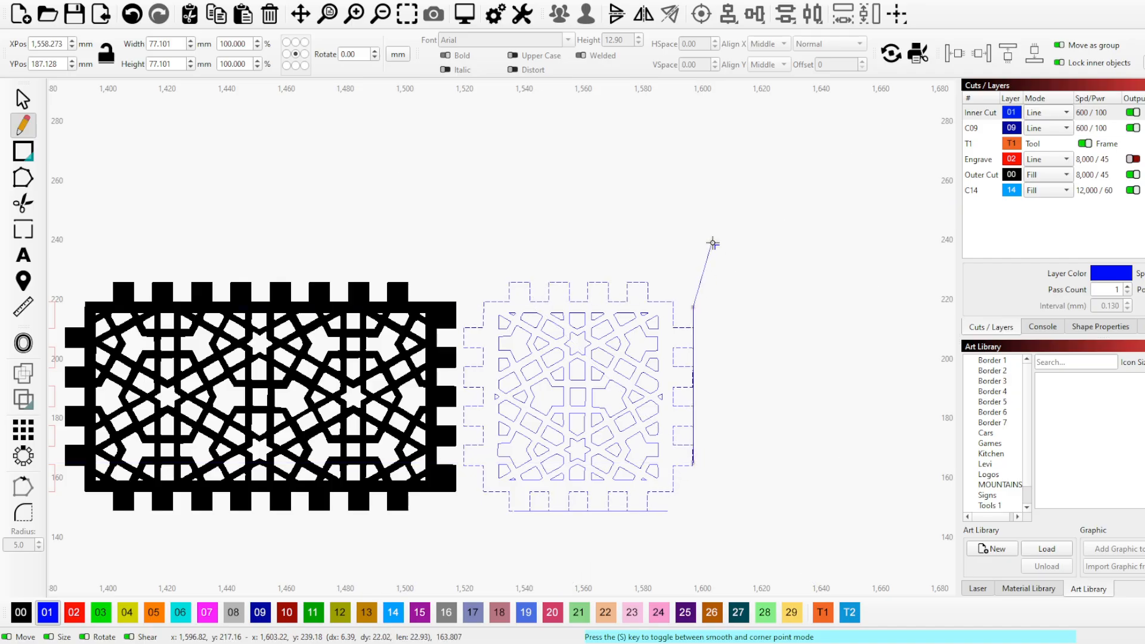
{"action": "key", "text": "Escape"}
Draw a horizontal line about 56 mm long along the outer edges of the panel's top tabs.
{"action": "scroll", "coordinate": [611, 286], "scroll_direction": "up", "scroll_amount": 5}
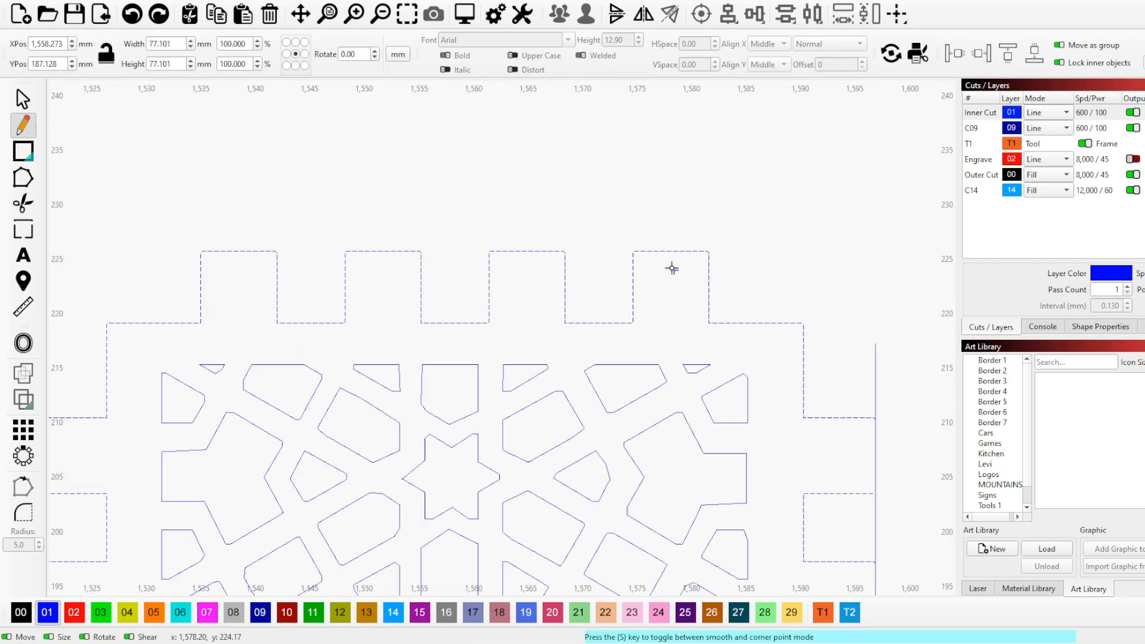
{"action": "left_click", "coordinate": [687, 251]}
{"action": "scroll", "coordinate": [713, 285], "scroll_direction": "down", "scroll_amount": 4}
{"action": "key", "text": "shift"}
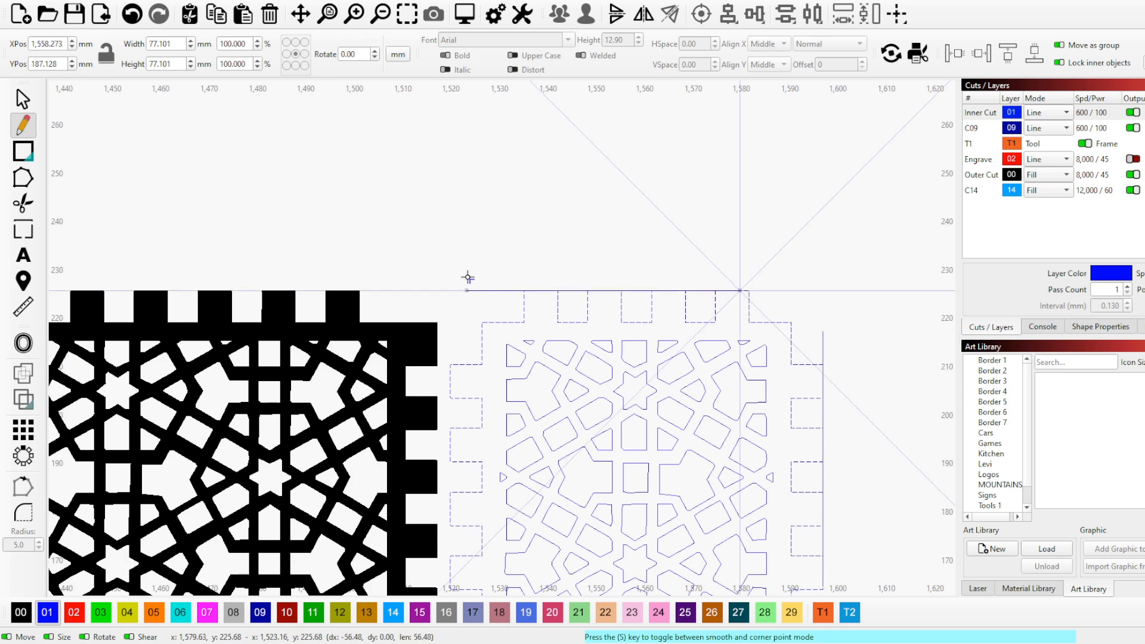
{"action": "left_click", "coordinate": [468, 278], "text": "shift"}
{"action": "right_click", "coordinate": [528, 209]}
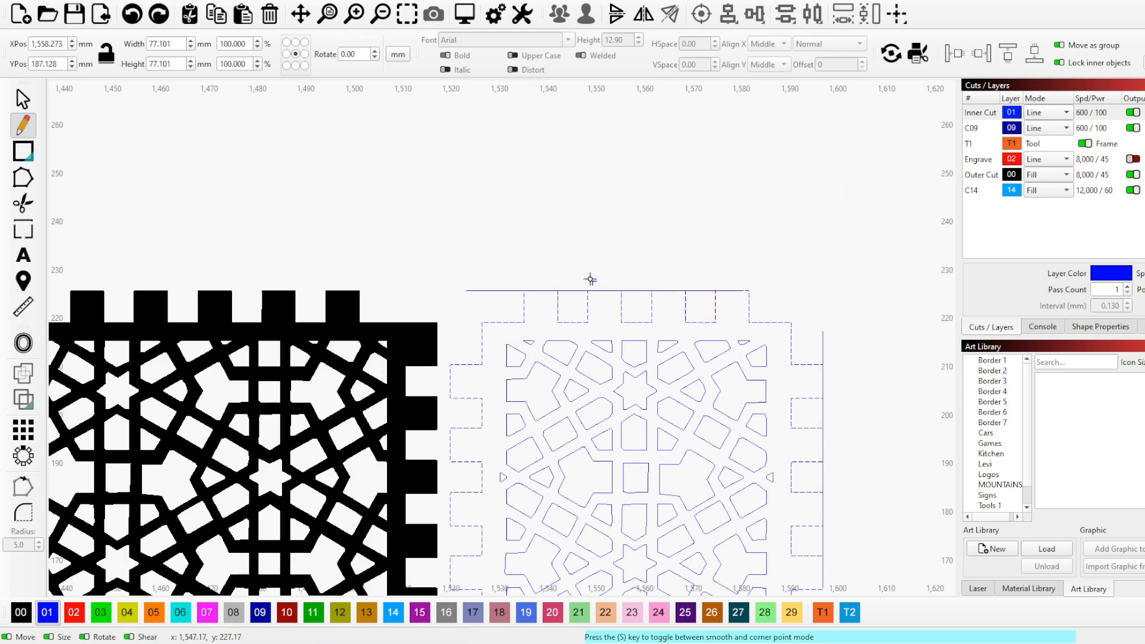
Draw a vertical line about 55 mm long along the outer edges of the panel's left-hand tabs.
{"action": "scroll", "coordinate": [511, 455], "scroll_direction": "down", "scroll_amount": 2}
{"action": "scroll", "coordinate": [531, 255], "scroll_direction": "up", "scroll_amount": 2}
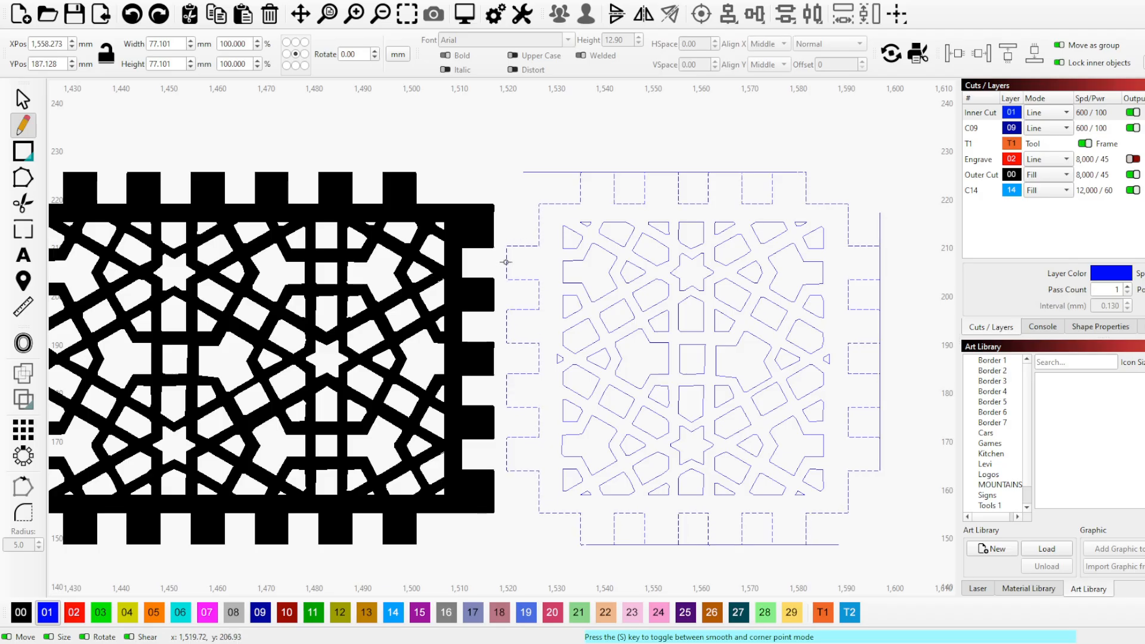
{"action": "left_click", "coordinate": [506, 262]}
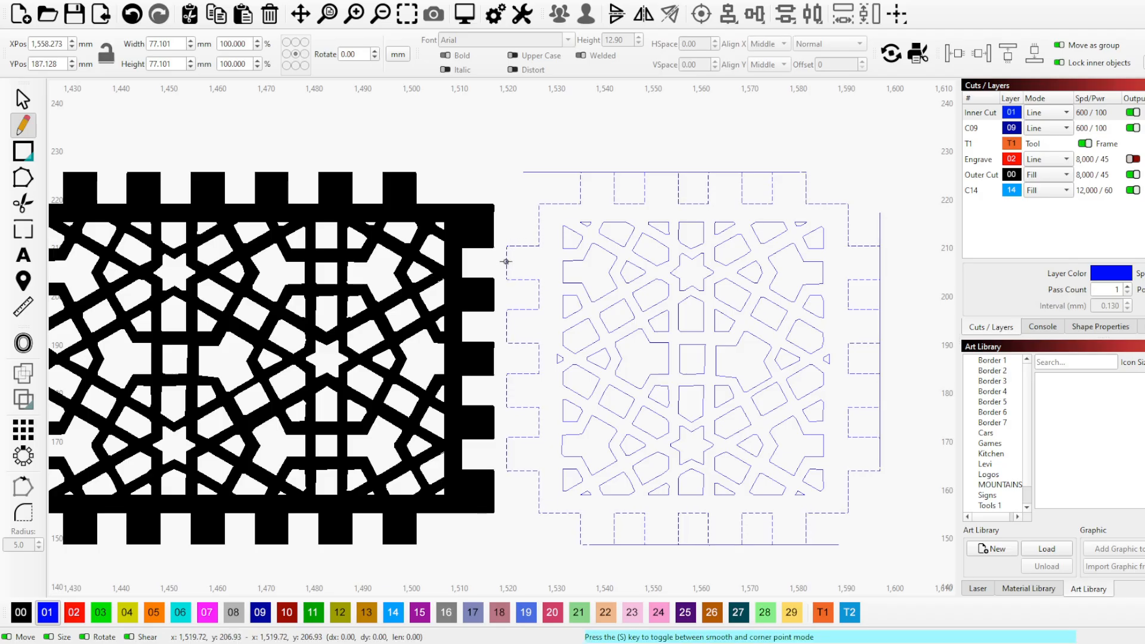
{"action": "left_click", "coordinate": [517, 529], "text": "shift"}
{"action": "right_click", "coordinate": [514, 509]}
{"action": "scroll", "coordinate": [455, 449], "scroll_direction": "down", "scroll_amount": 2}
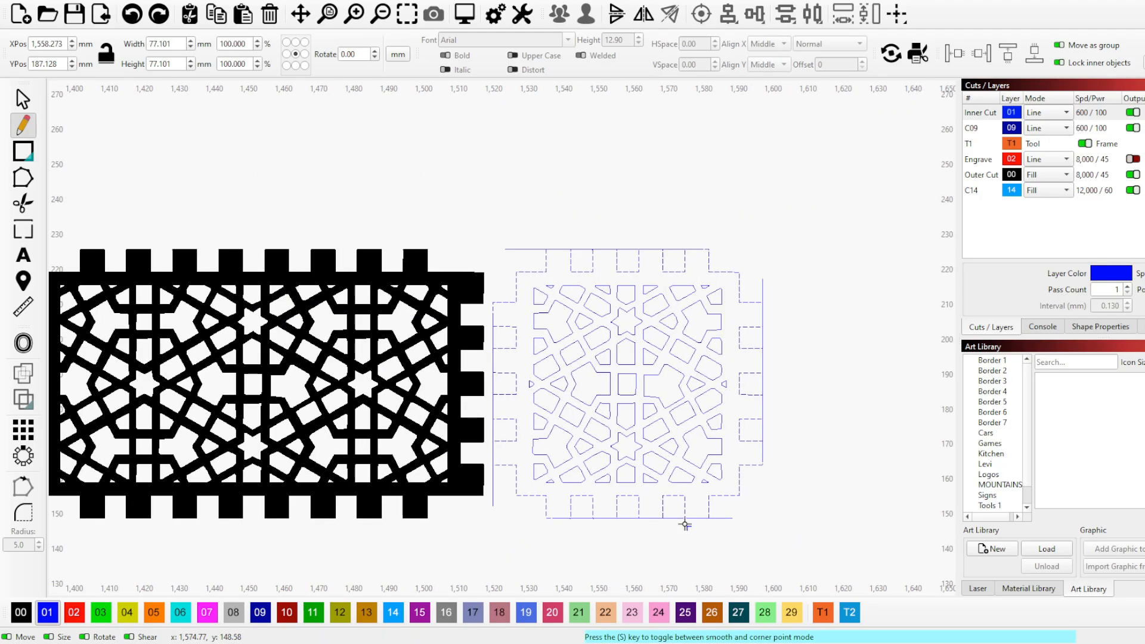
Assign the four lines drawn around the lattice panel's tabs to the T1 tool layer.
{"action": "scroll", "coordinate": [685, 525], "scroll_direction": "up", "scroll_amount": 5}
{"action": "key", "text": "Escape"}
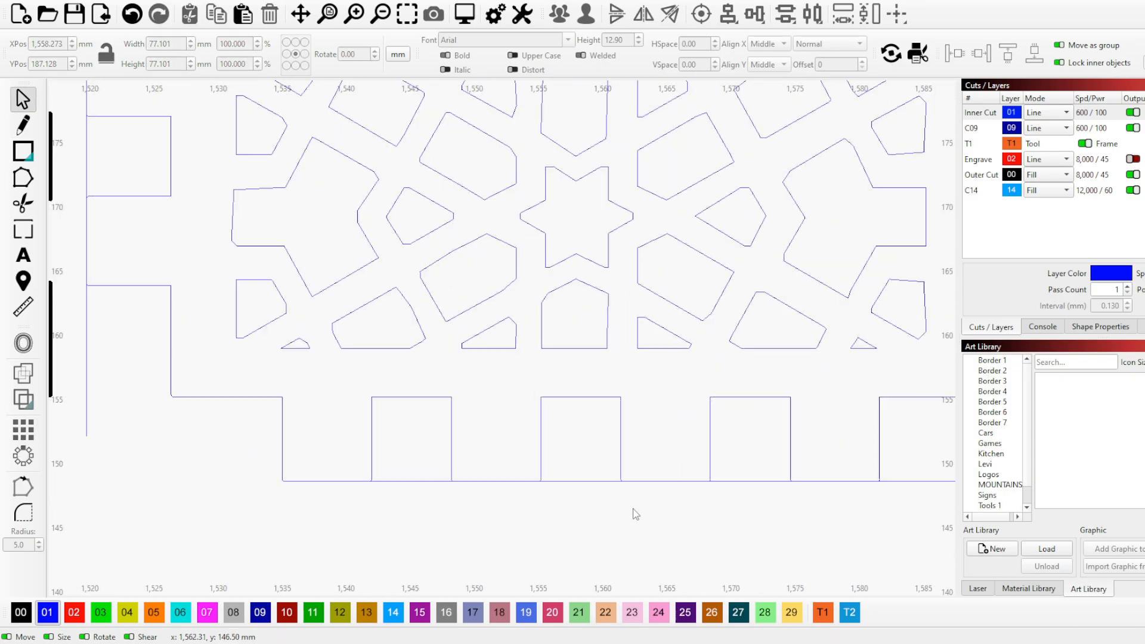
{"action": "left_click", "coordinate": [281, 452]}
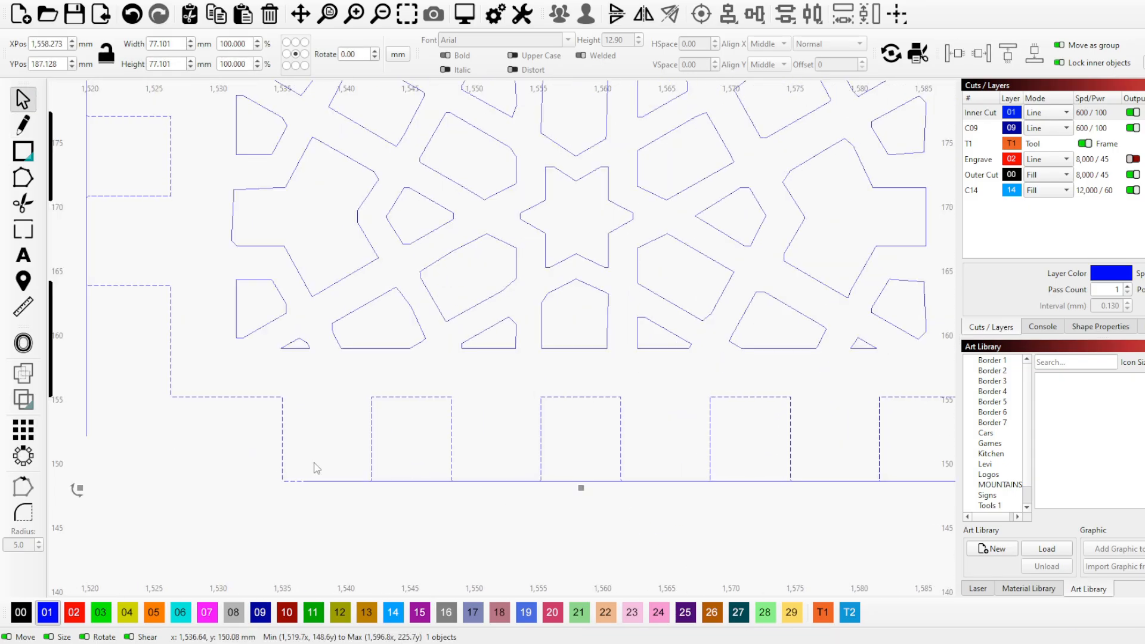
{"action": "scroll", "coordinate": [575, 503], "scroll_direction": "down", "scroll_amount": 2}
{"action": "left_click", "coordinate": [582, 505]}
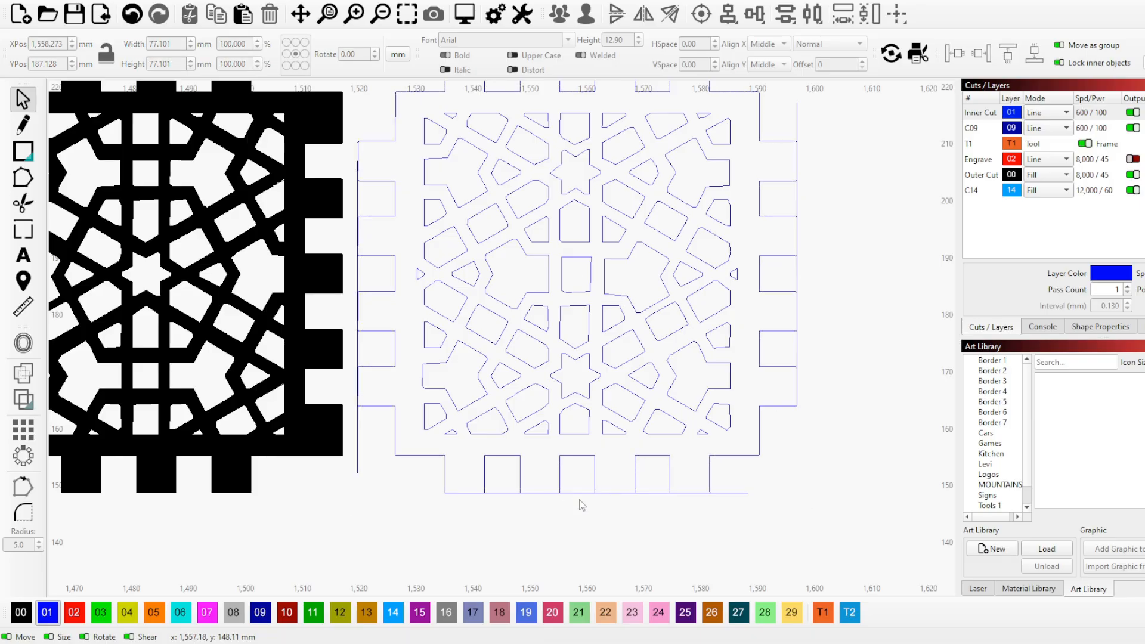
{"action": "left_click", "coordinate": [584, 495]}
{"action": "left_click", "coordinate": [357, 439], "text": "shift"}
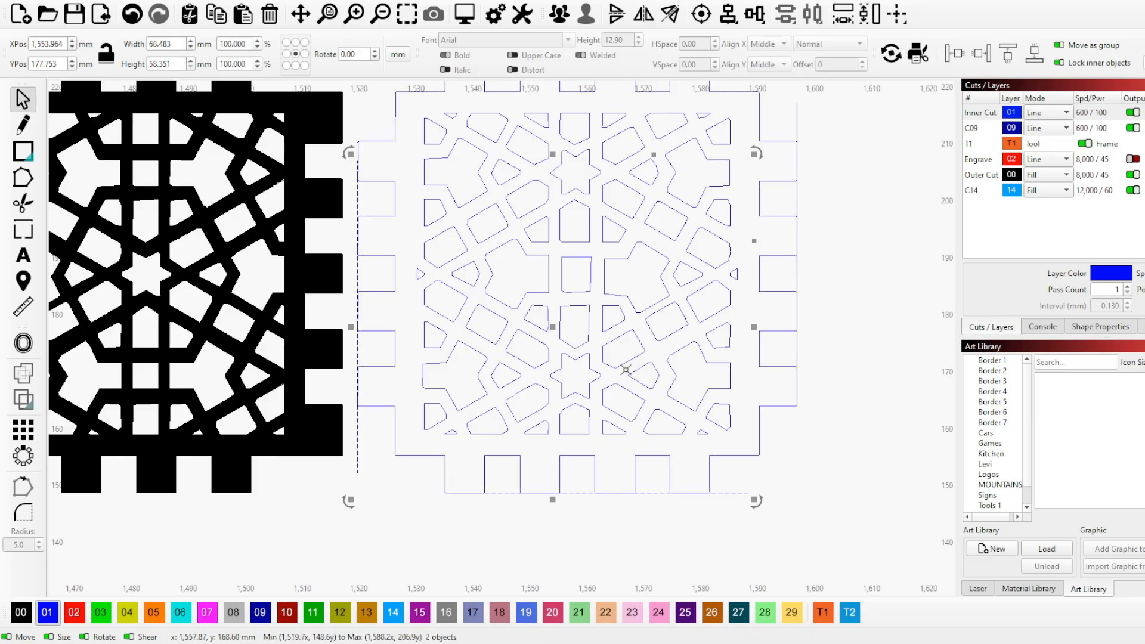
{"action": "left_click", "coordinate": [796, 356], "text": "shift"}
{"action": "scroll", "coordinate": [742, 495], "scroll_direction": "down", "scroll_amount": 1}
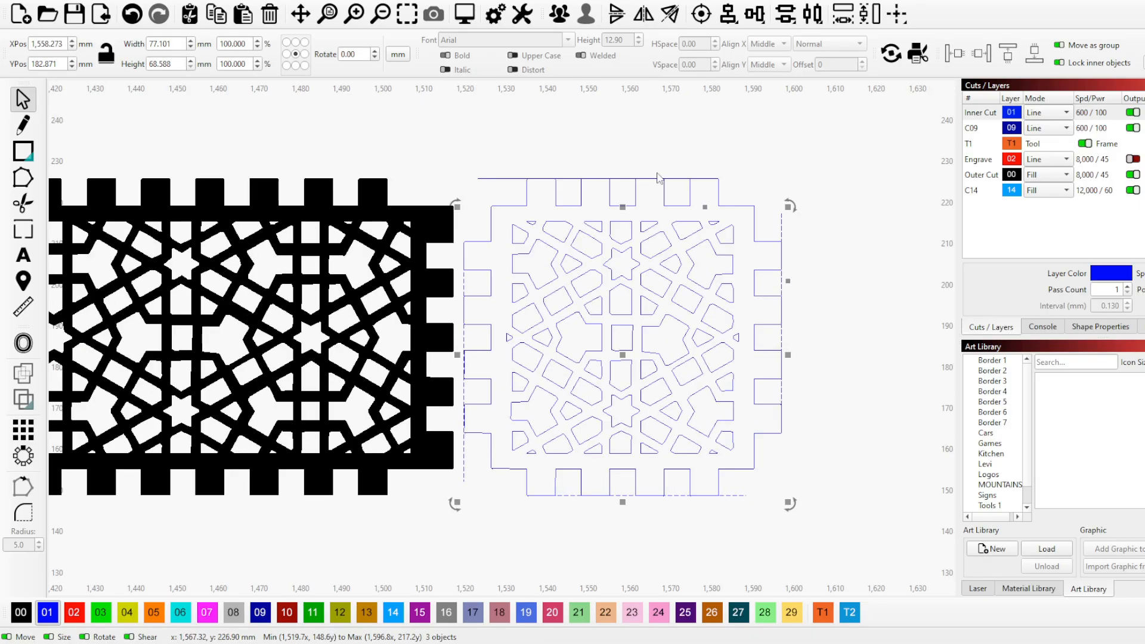
{"action": "left_click", "coordinate": [597, 178], "text": "shift"}
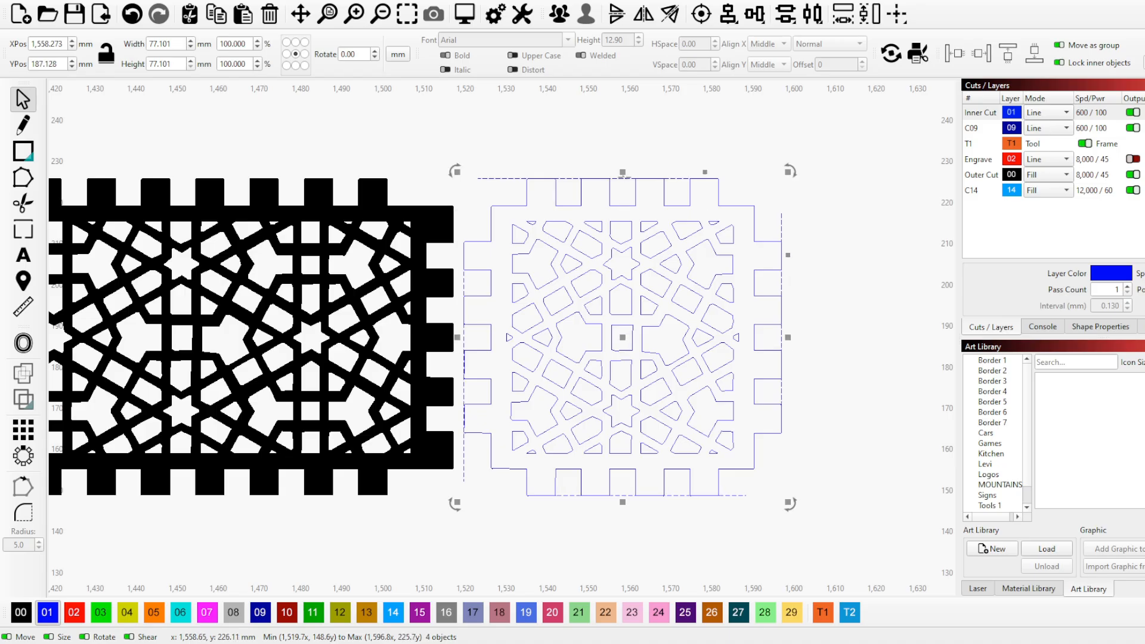
{"action": "left_click", "coordinate": [823, 612]}
{"action": "left_click", "coordinate": [682, 514]}
Open the lattice panel's outer contour for node editing at the rounded corners of its bottom tabs.
{"action": "scroll", "coordinate": [511, 504], "scroll_direction": "up", "scroll_amount": 3}
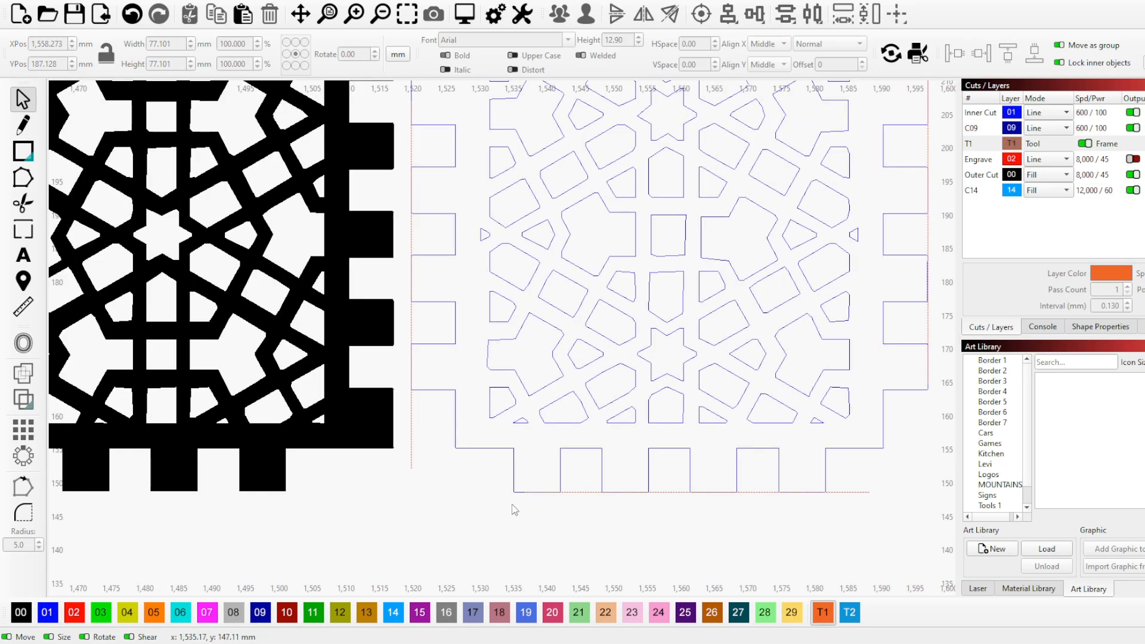
{"action": "scroll", "coordinate": [323, 477], "scroll_direction": "down", "scroll_amount": 3}
{"action": "scroll", "coordinate": [534, 514], "scroll_direction": "up", "scroll_amount": 4}
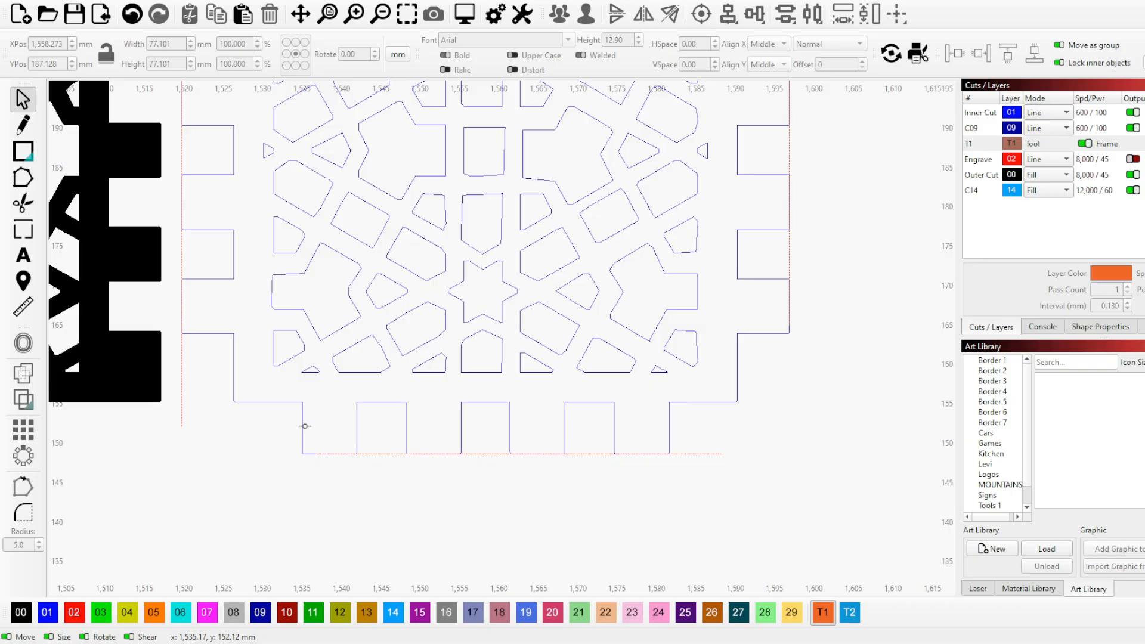
{"action": "left_click", "coordinate": [302, 427]}
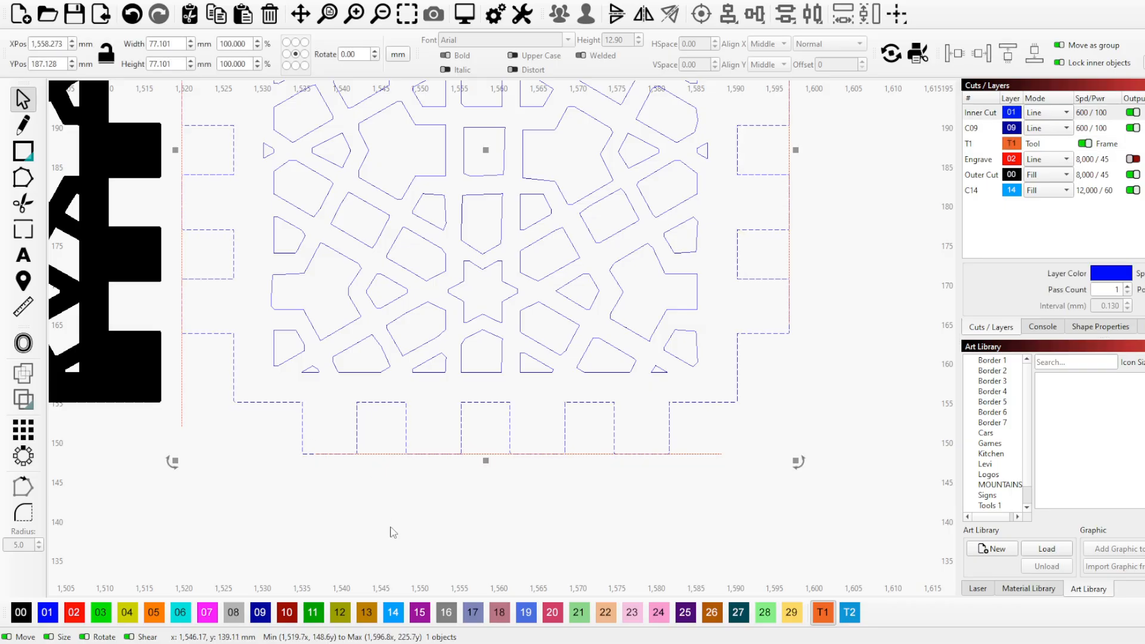
{"action": "left_click", "coordinate": [23, 177]}
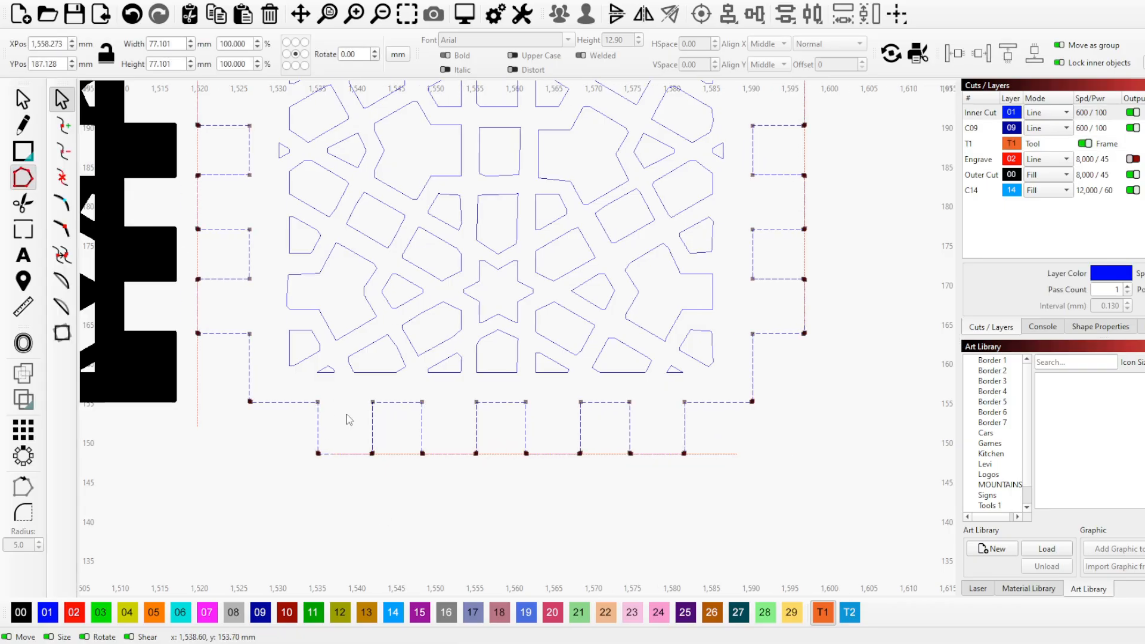
{"action": "scroll", "coordinate": [361, 490], "scroll_direction": "up", "scroll_amount": 1}
{"action": "scroll", "coordinate": [361, 490], "scroll_direction": "up", "scroll_amount": 10}
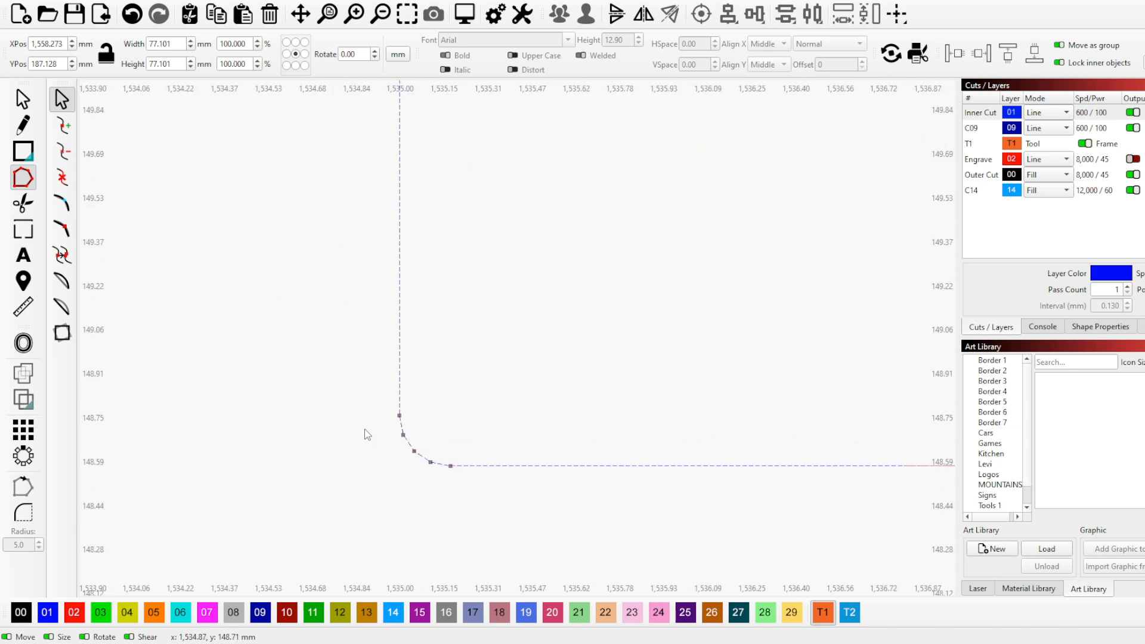
Delete the rounded corner nodes along the outer edges of the panel's bottom tabs.
{"action": "left_click_drag", "start_coordinate": [375, 436], "coordinate": [730, 475]}
{"action": "scroll", "coordinate": [459, 507], "scroll_direction": "down", "scroll_amount": 2}
{"action": "scroll", "coordinate": [345, 478], "scroll_direction": "down", "scroll_amount": 10}
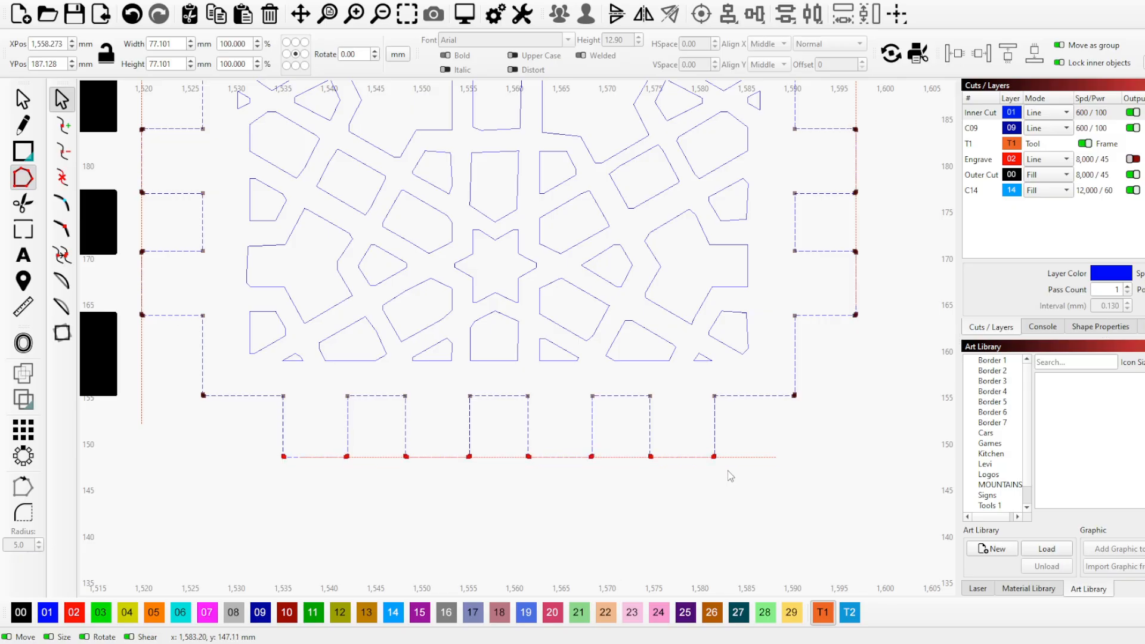
{"action": "scroll", "coordinate": [710, 460], "scroll_direction": "up", "scroll_amount": 15}
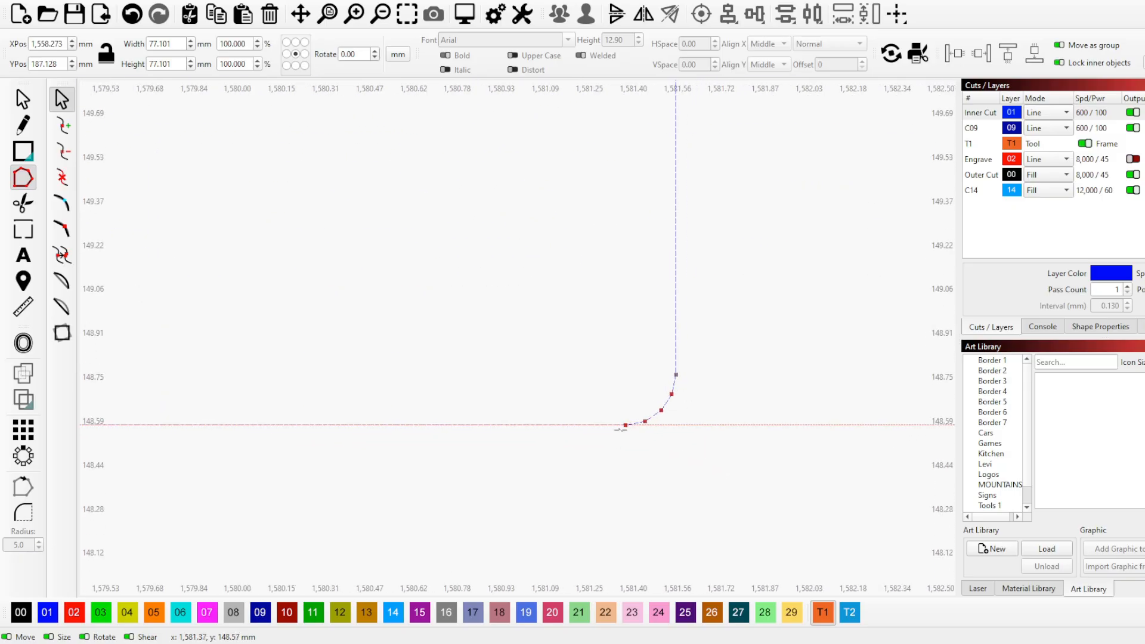
{"action": "scroll", "coordinate": [765, 424], "scroll_direction": "down", "scroll_amount": 12}
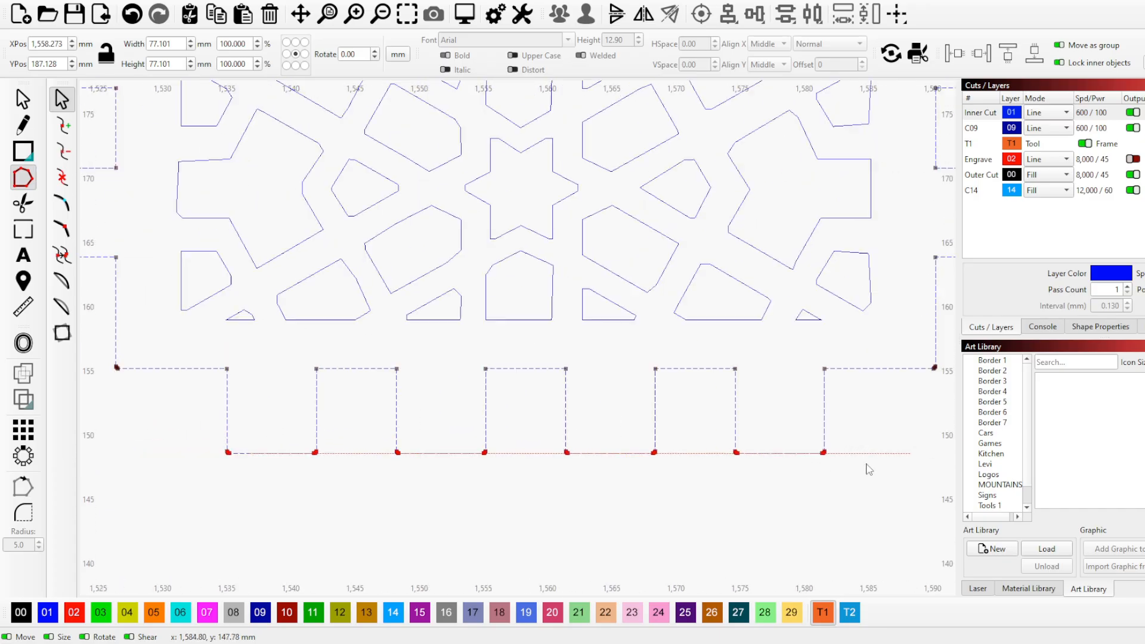
{"action": "scroll", "coordinate": [869, 469], "scroll_direction": "down", "scroll_amount": 2}
{"action": "scroll", "coordinate": [365, 475], "scroll_direction": "down", "scroll_amount": 2}
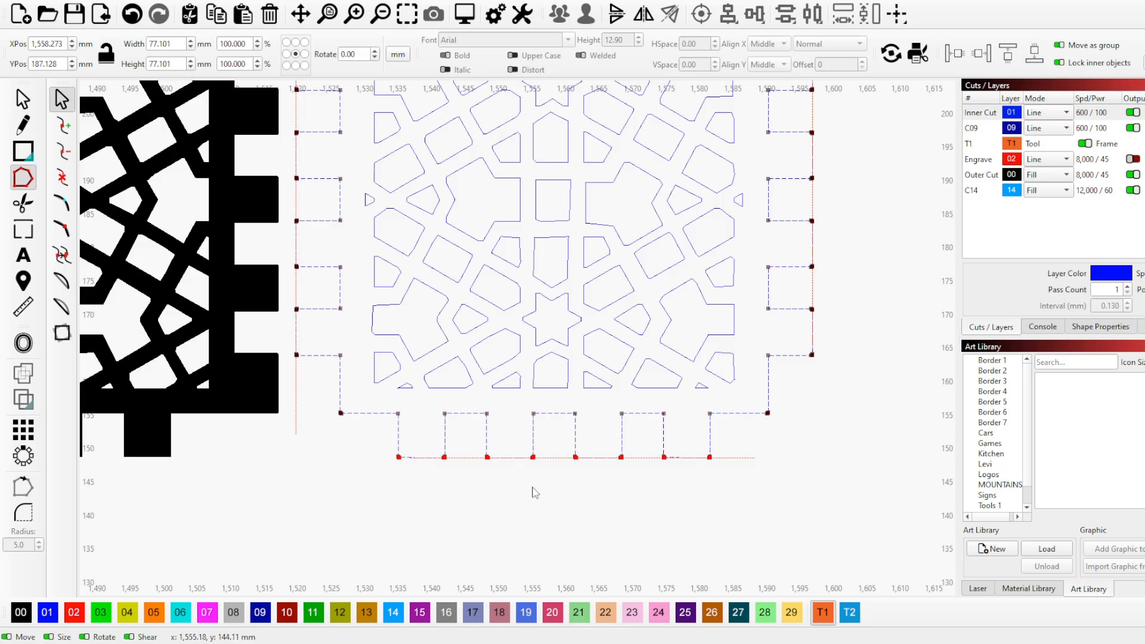
{"action": "key", "text": "ctrl+z"}
{"action": "scroll", "coordinate": [485, 451], "scroll_direction": "up", "scroll_amount": 5}
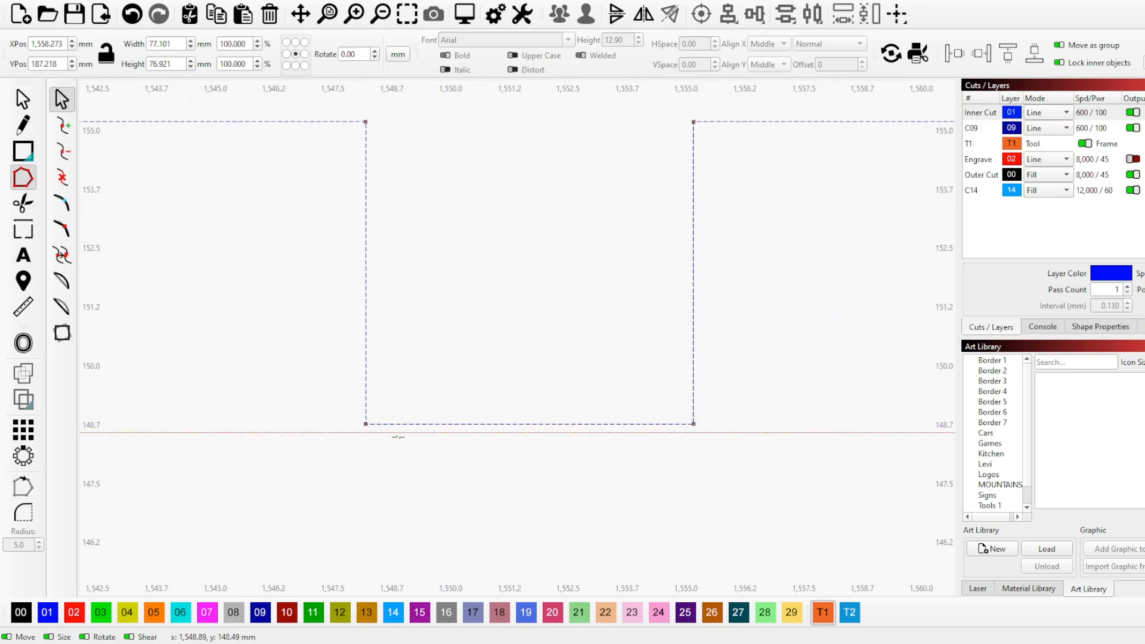
{"action": "scroll", "coordinate": [397, 436], "scroll_direction": "up", "scroll_amount": 1}
{"action": "scroll", "coordinate": [317, 428], "scroll_direction": "down", "scroll_amount": 3}
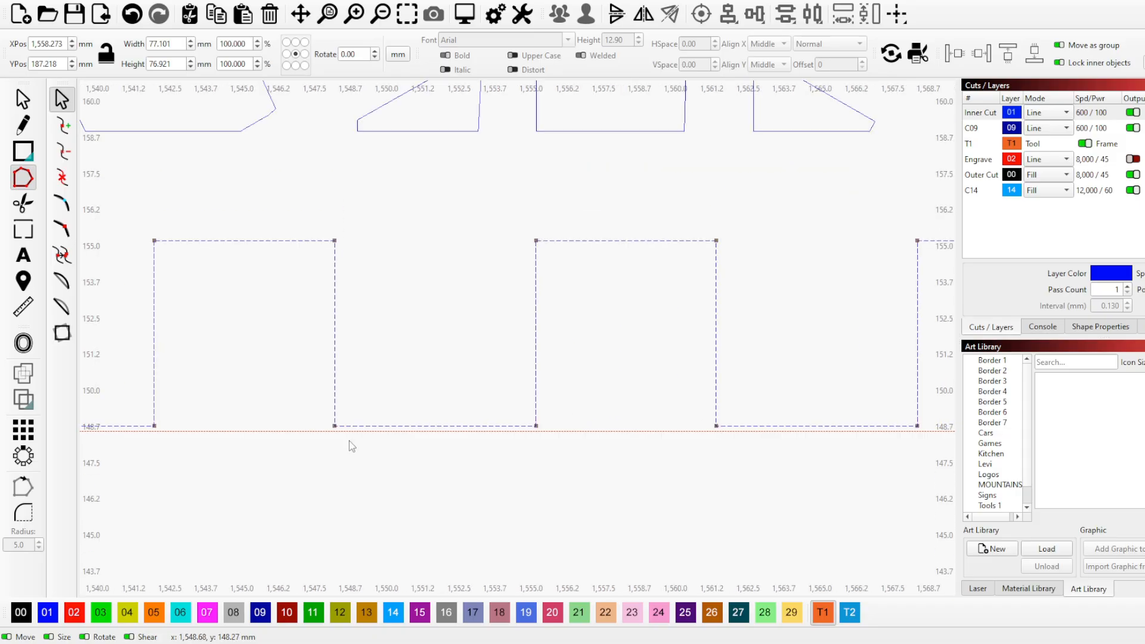
{"action": "scroll", "coordinate": [352, 447], "scroll_direction": "down", "scroll_amount": 3}
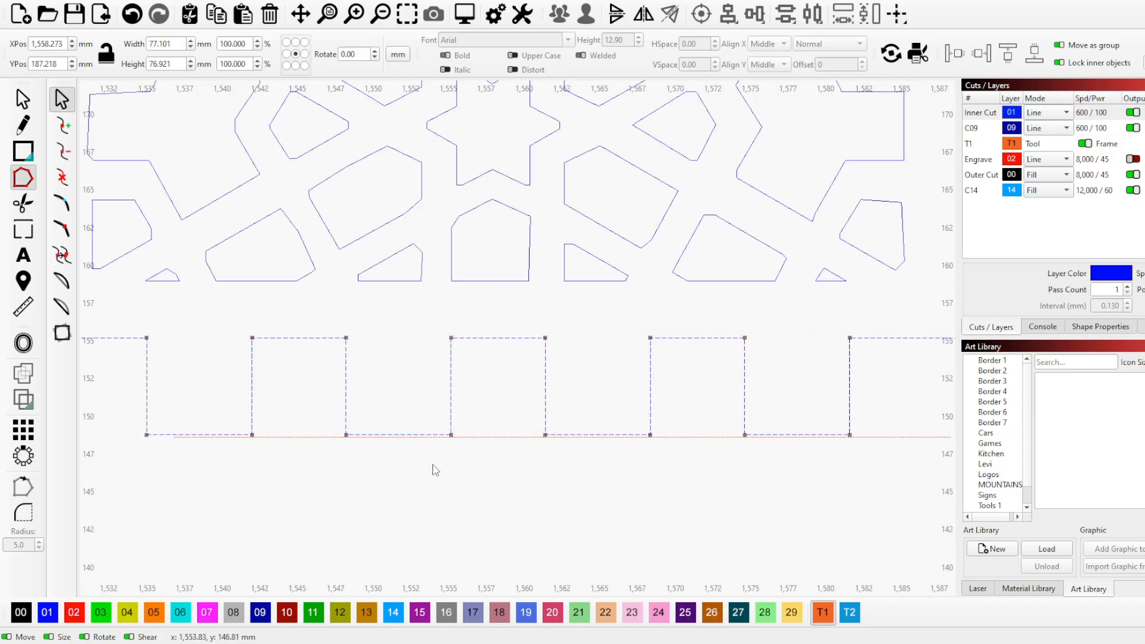
{"action": "scroll", "coordinate": [418, 470], "scroll_direction": "down", "scroll_amount": 1}
Move all outer corner nodes of the bottom tabs straight down together onto the bottom guide line.
{"action": "left_click_drag", "start_coordinate": [194, 431], "coordinate": [828, 473]}
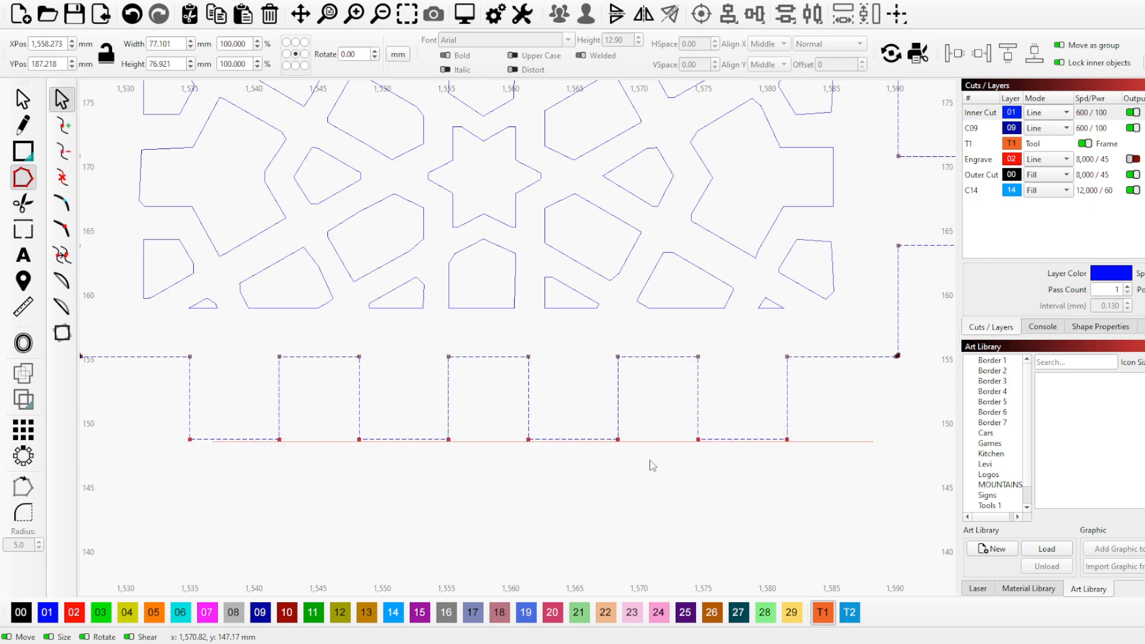
{"action": "scroll", "coordinate": [555, 447], "scroll_direction": "up", "scroll_amount": 10}
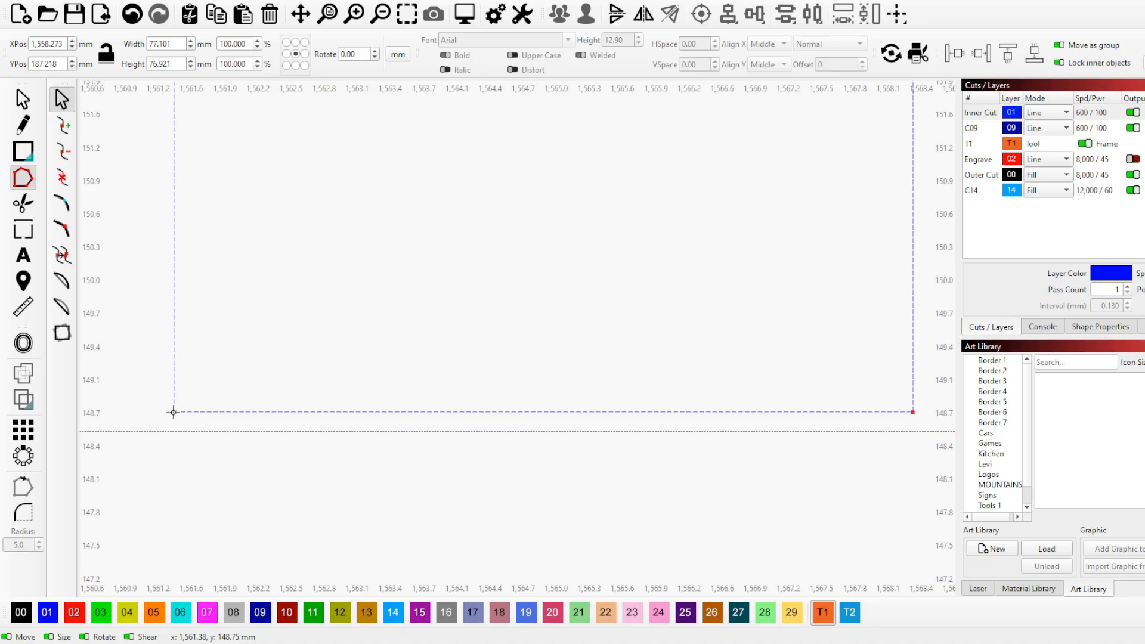
{"action": "key", "text": "shift"}
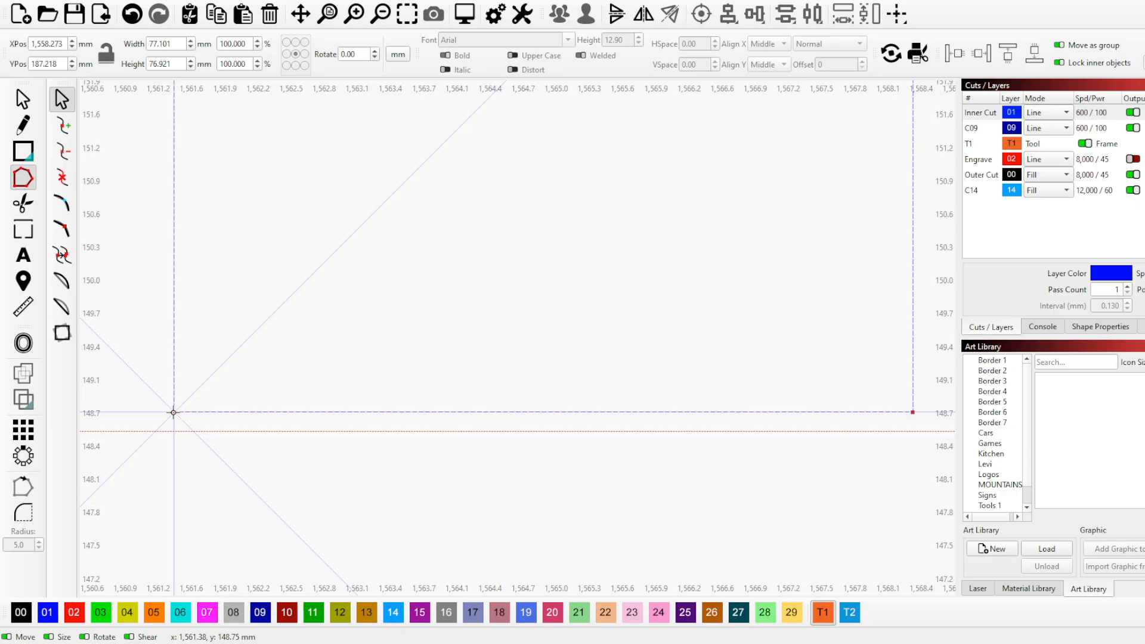
{"action": "left_click_drag", "start_coordinate": [174, 414], "coordinate": [174, 418]}
{"action": "left_click_drag", "start_coordinate": [174, 431], "coordinate": [174, 431]}
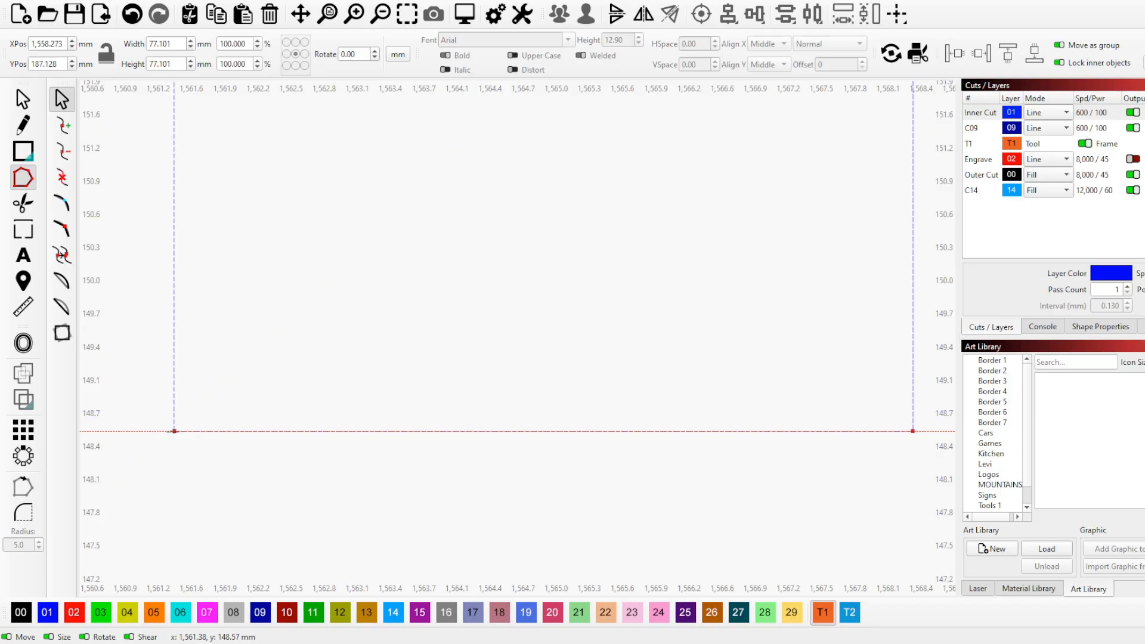
{"action": "scroll", "coordinate": [507, 525], "scroll_direction": "down", "scroll_amount": 5}
{"action": "scroll", "coordinate": [835, 507], "scroll_direction": "up", "scroll_amount": 3}
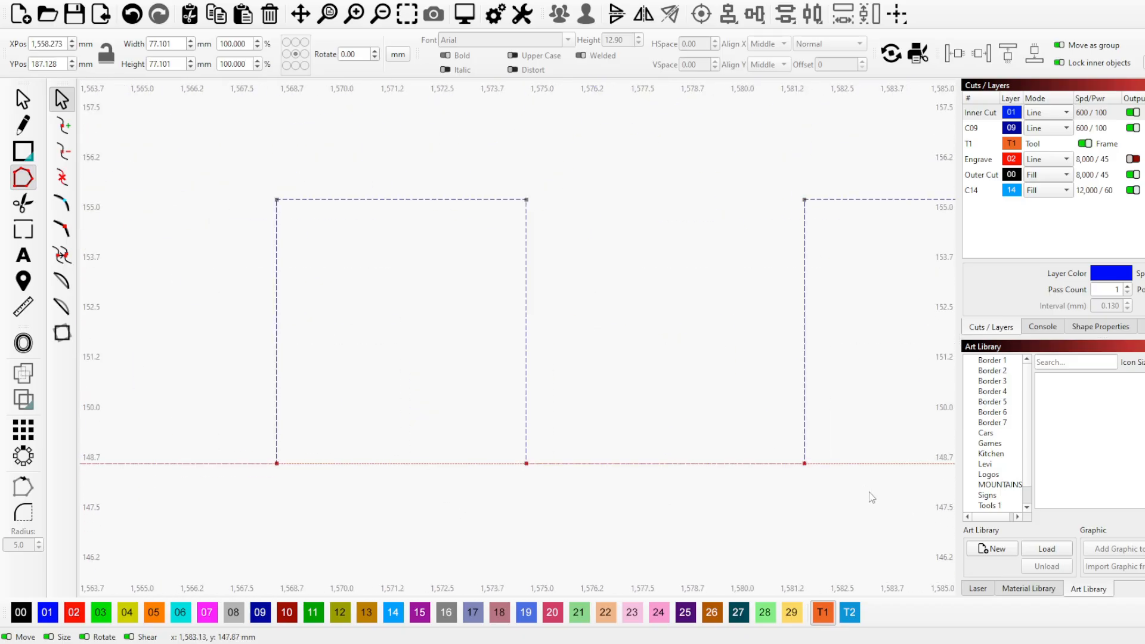
{"action": "scroll", "coordinate": [840, 492], "scroll_direction": "down", "scroll_amount": 4}
{"action": "scroll", "coordinate": [334, 502], "scroll_direction": "up", "scroll_amount": 4}
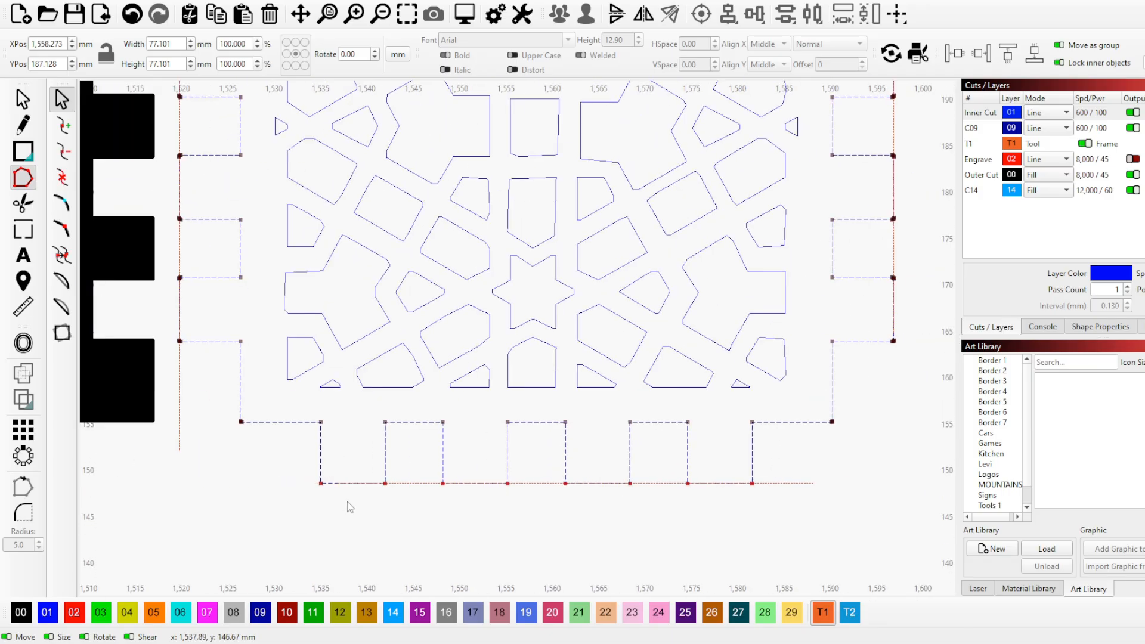
{"action": "scroll", "coordinate": [353, 490], "scroll_direction": "up", "scroll_amount": 3}
{"action": "scroll", "coordinate": [235, 475], "scroll_direction": "down", "scroll_amount": 5}
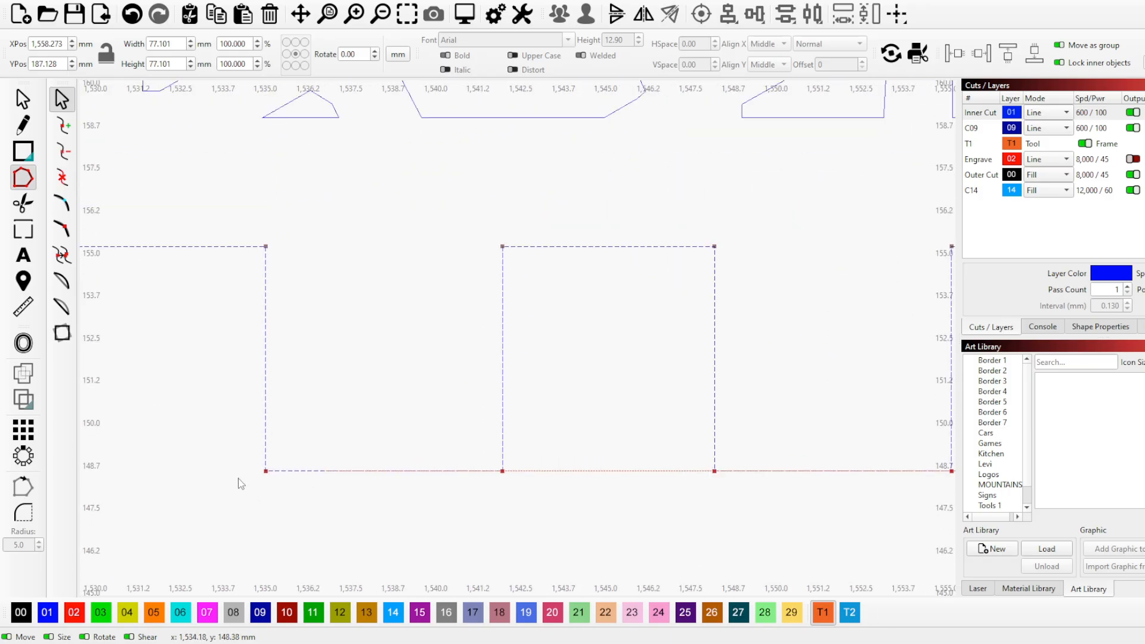
Remove the rounded corner nodes of the right-hand tabs and move their outer corners onto the right guide line.
{"action": "scroll", "coordinate": [217, 482], "scroll_direction": "down", "scroll_amount": 3}
{"action": "scroll", "coordinate": [401, 478], "scroll_direction": "up", "scroll_amount": 4}
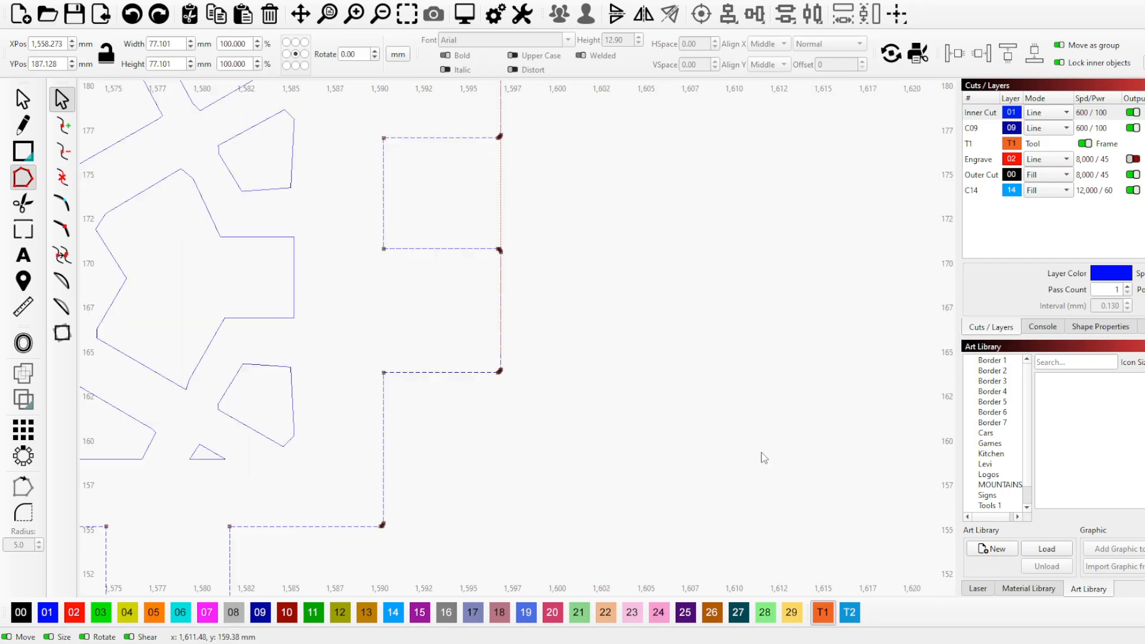
{"action": "scroll", "coordinate": [534, 401], "scroll_direction": "up", "scroll_amount": 5}
{"action": "scroll", "coordinate": [534, 401], "scroll_direction": "down", "scroll_amount": 5}
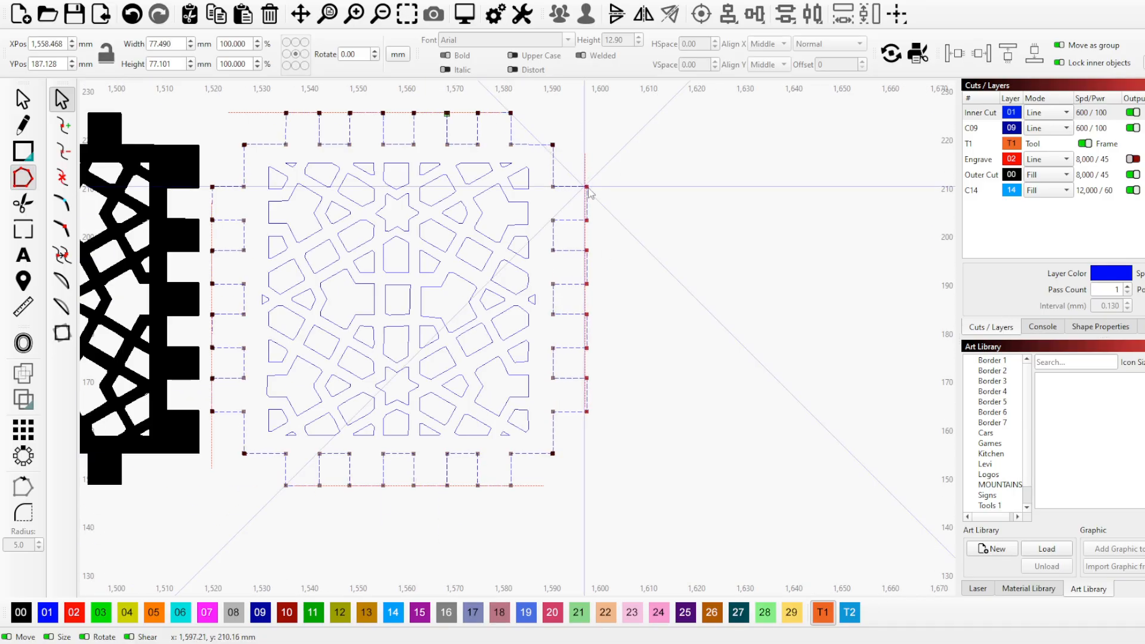
{"action": "scroll", "coordinate": [614, 215], "scroll_direction": "up", "scroll_amount": 3}
{"action": "scroll", "coordinate": [603, 173], "scroll_direction": "up", "scroll_amount": 2}
{"action": "scroll", "coordinate": [603, 179], "scroll_direction": "down", "scroll_amount": 5}
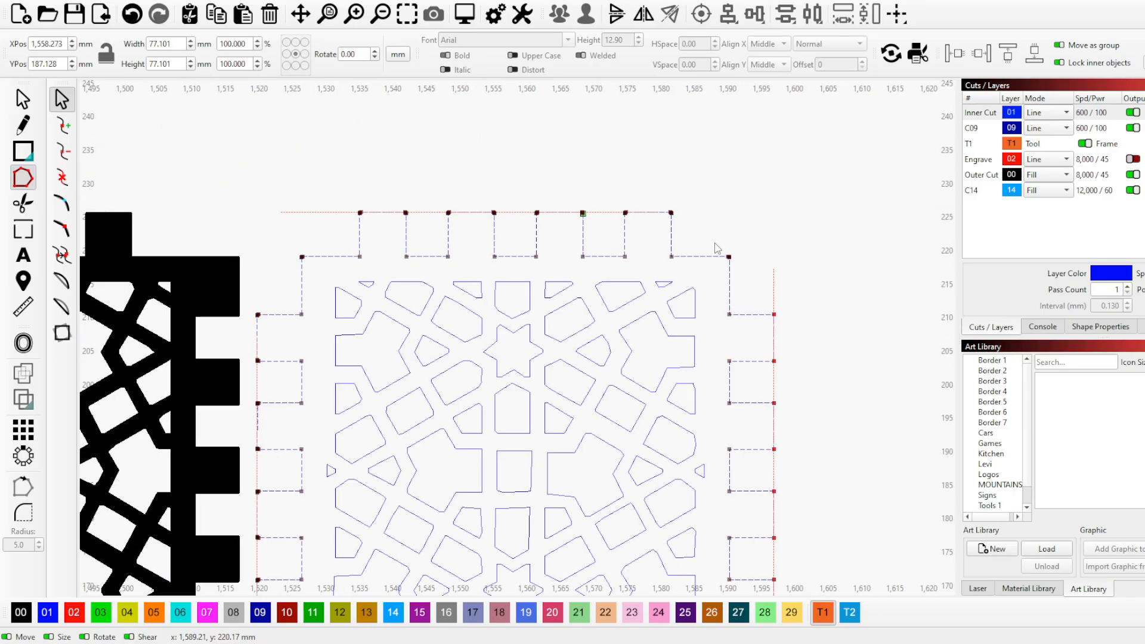
Remove the rounded corner nodes of the top tabs and move their outer corners onto the top guide line.
{"action": "scroll", "coordinate": [715, 248], "scroll_direction": "up", "scroll_amount": 4}
{"action": "scroll", "coordinate": [231, 200], "scroll_direction": "down", "scroll_amount": 5}
{"action": "scroll", "coordinate": [271, 220], "scroll_direction": "up", "scroll_amount": 6}
{"action": "scroll", "coordinate": [189, 289], "scroll_direction": "down", "scroll_amount": 2}
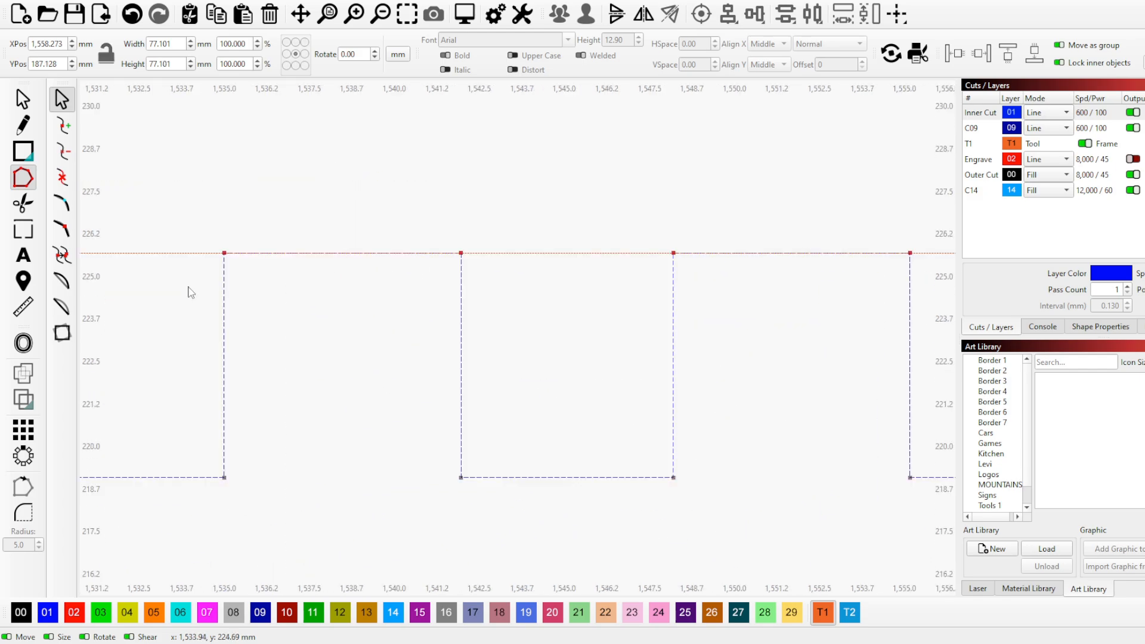
{"action": "scroll", "coordinate": [400, 218], "scroll_direction": "up", "scroll_amount": 4}
{"action": "scroll", "coordinate": [400, 218], "scroll_direction": "down", "scroll_amount": 5}
Square off the left-hand tabs' rounded corners, align their outer nodes with the left guide line, and finish node editing.
{"action": "scroll", "coordinate": [345, 442], "scroll_direction": "up", "scroll_amount": 5}
{"action": "scroll", "coordinate": [437, 433], "scroll_direction": "down", "scroll_amount": 5}
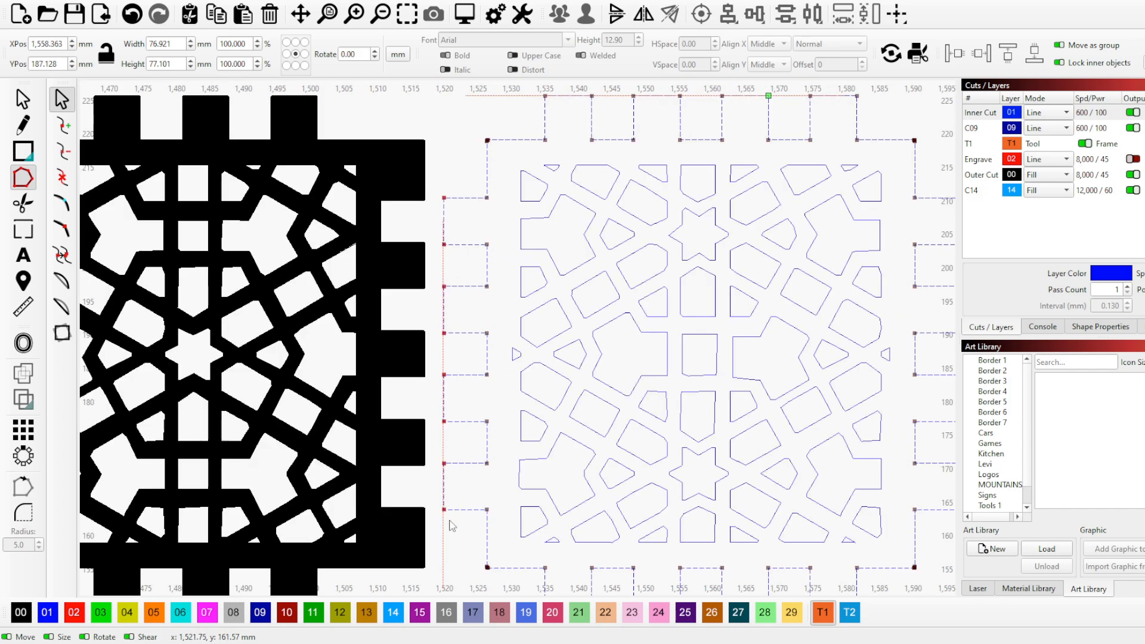
{"action": "scroll", "coordinate": [456, 506], "scroll_direction": "up", "scroll_amount": 5}
{"action": "scroll", "coordinate": [456, 506], "scroll_direction": "down", "scroll_amount": 5}
{"action": "scroll", "coordinate": [674, 522], "scroll_direction": "up", "scroll_amount": 1}
{"action": "key", "text": "Escape"}
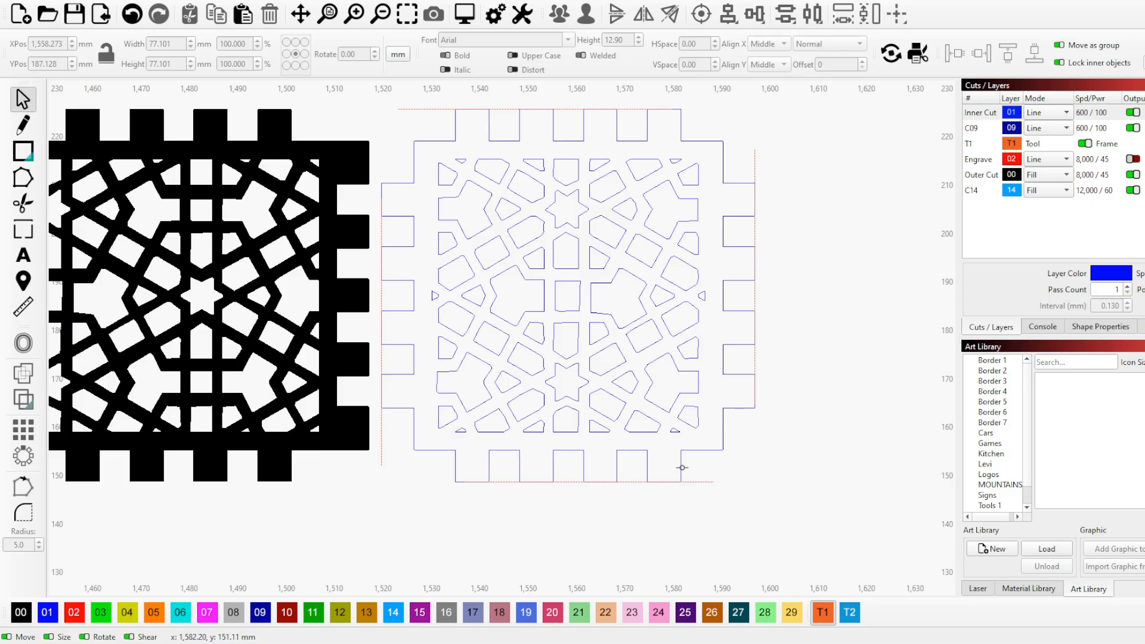
Delete the four T1 guide lines around the lattice panel.
{"action": "left_click", "coordinate": [630, 481]}
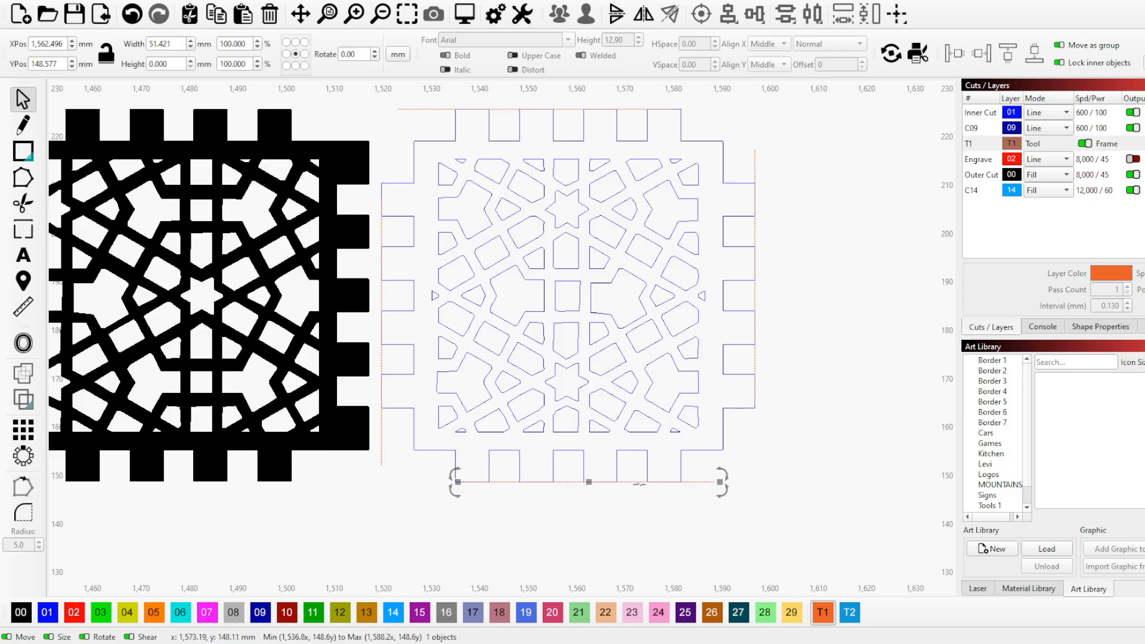
{"action": "key", "text": "Delete"}
{"action": "left_click", "coordinate": [755, 304]}
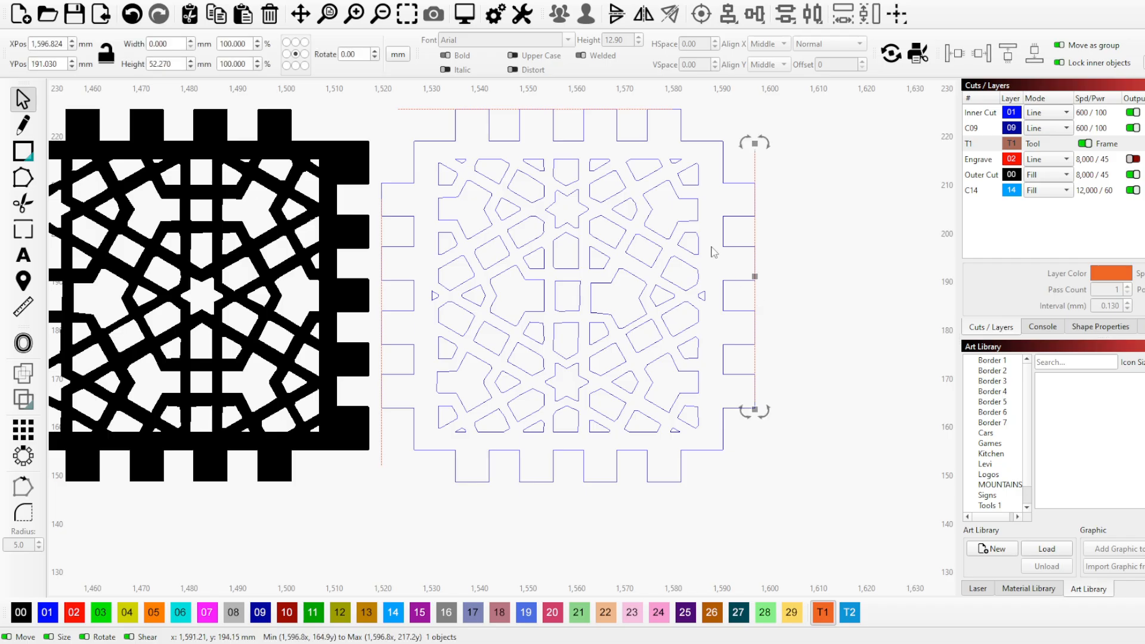
{"action": "key", "text": "Delete"}
{"action": "left_click", "coordinate": [577, 110]}
{"action": "key", "text": "Delete"}
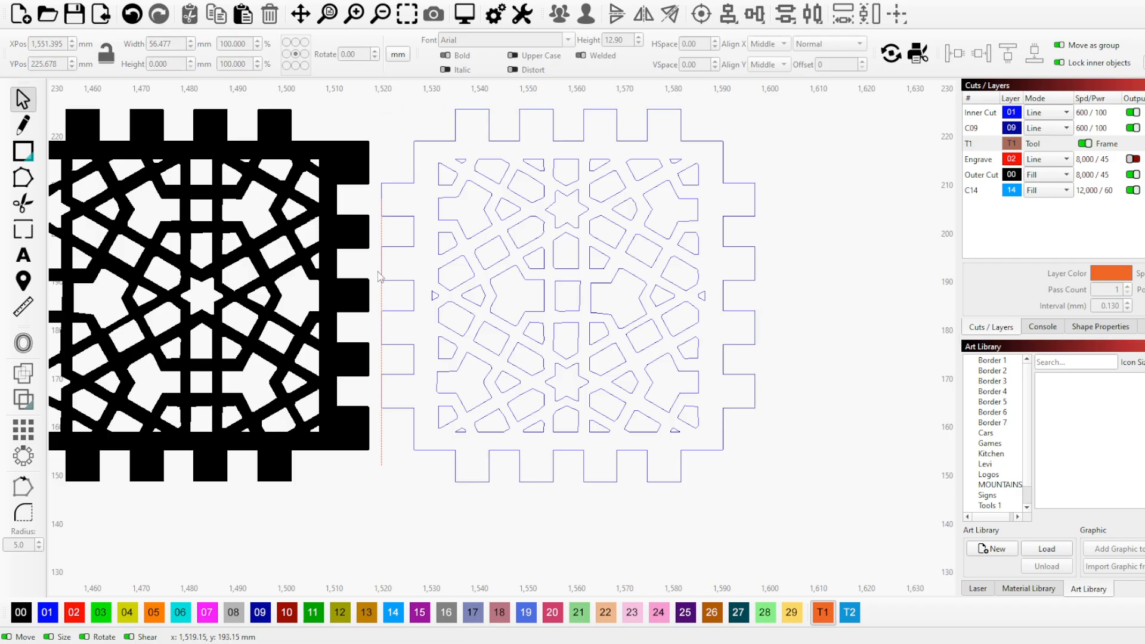
{"action": "left_click", "coordinate": [380, 310]}
{"action": "key", "text": "Delete"}
{"action": "scroll", "coordinate": [560, 261], "scroll_direction": "up", "scroll_amount": 1}
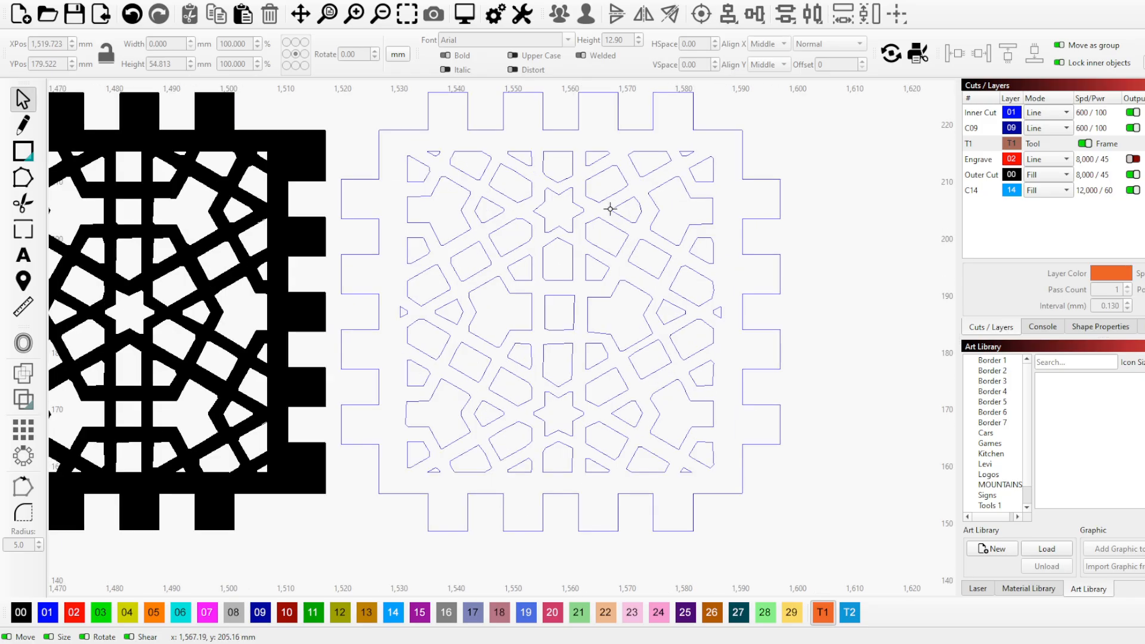
Select the right-hand lattice panel's outline, start Resize Slots, and set the old material thickness to 6 mm.
{"action": "scroll", "coordinate": [425, 412], "scroll_direction": "down", "scroll_amount": 1}
{"action": "left_click", "coordinate": [491, 153]}
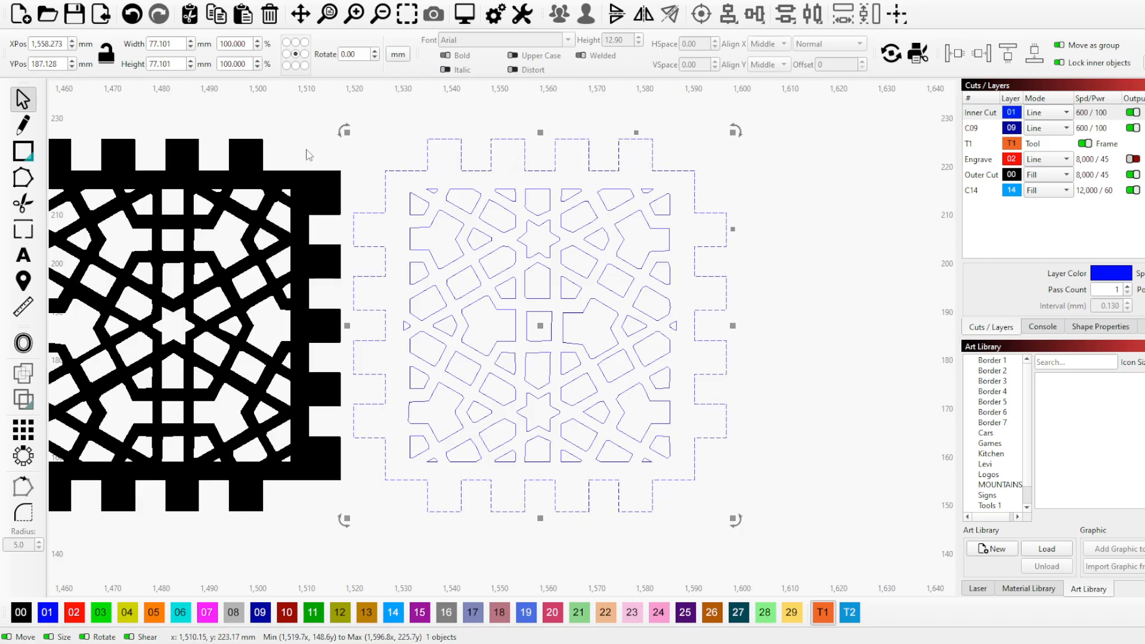
{"action": "left_click", "coordinate": [71, 2]}
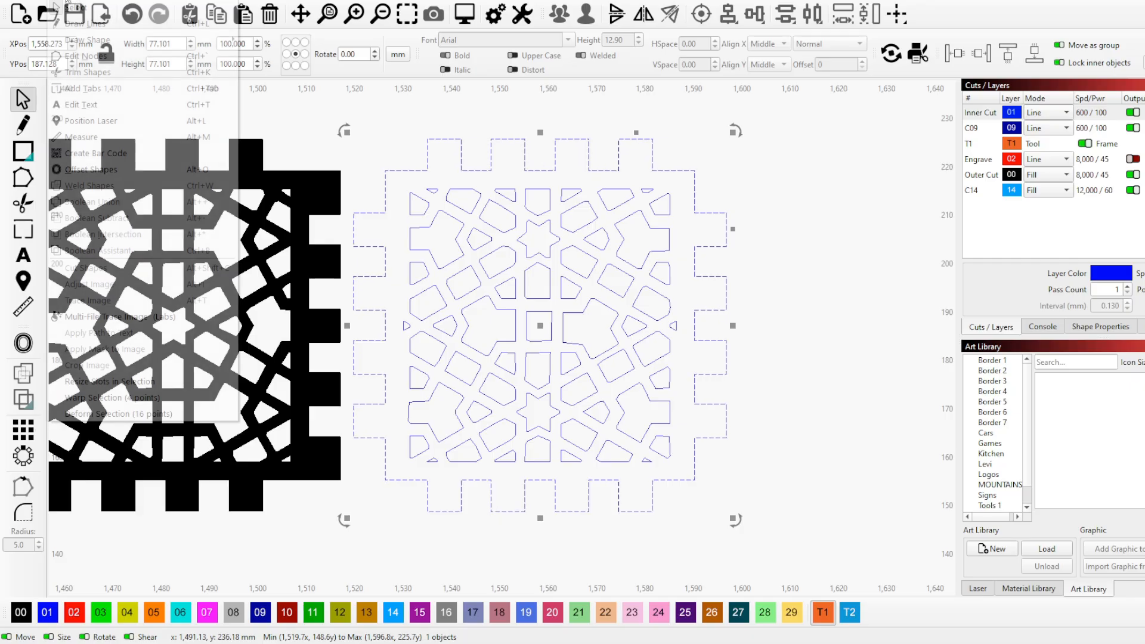
{"action": "left_click", "coordinate": [108, 382]}
{"action": "left_click_drag", "start_coordinate": [670, 242], "coordinate": [928, 230]}
{"action": "left_click", "coordinate": [973, 246]}
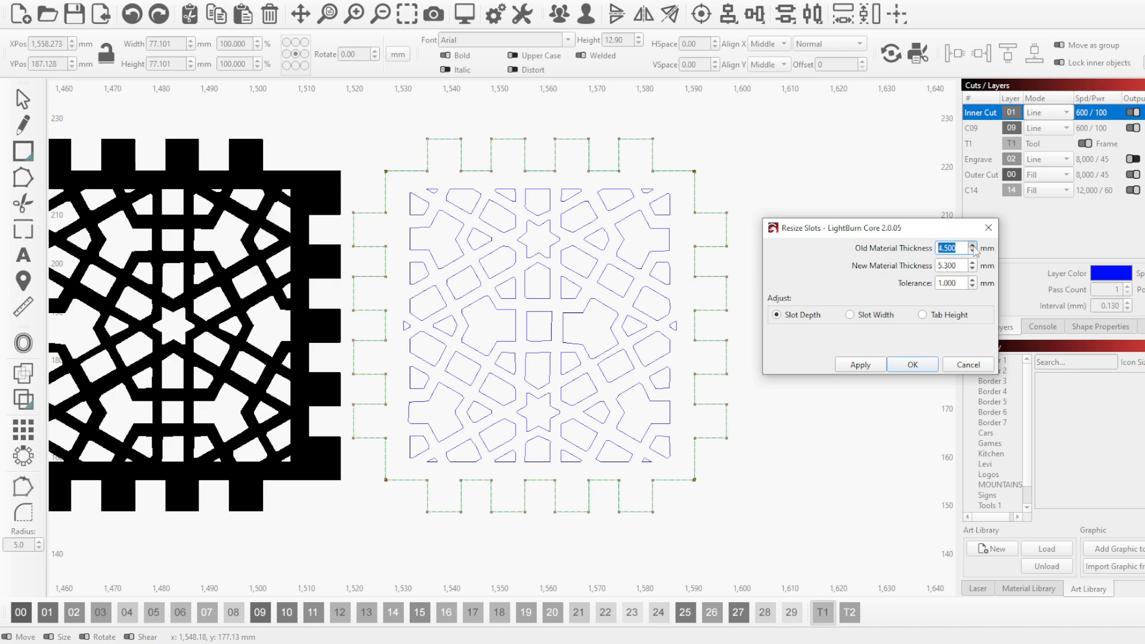
{"action": "key", "text": "Tab"}
{"action": "key", "text": "Tab"}
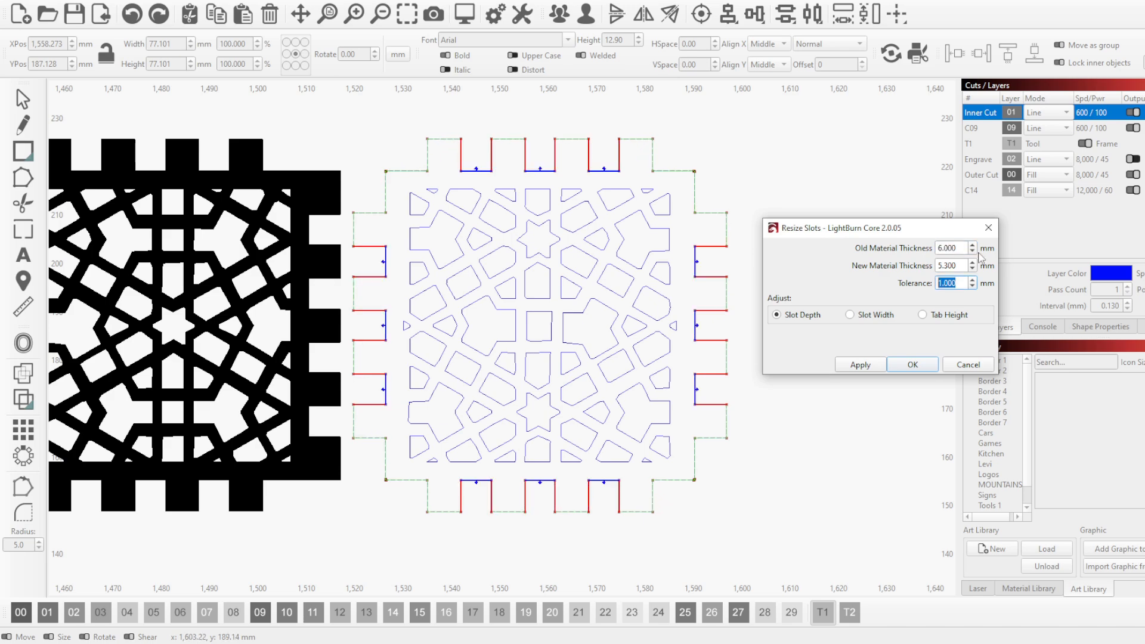
Try a new material thickness of 4.3 mm, preview the Slot Depth and Slot Width adjustments, and choose Tab Height.
{"action": "left_click", "coordinate": [974, 263]}
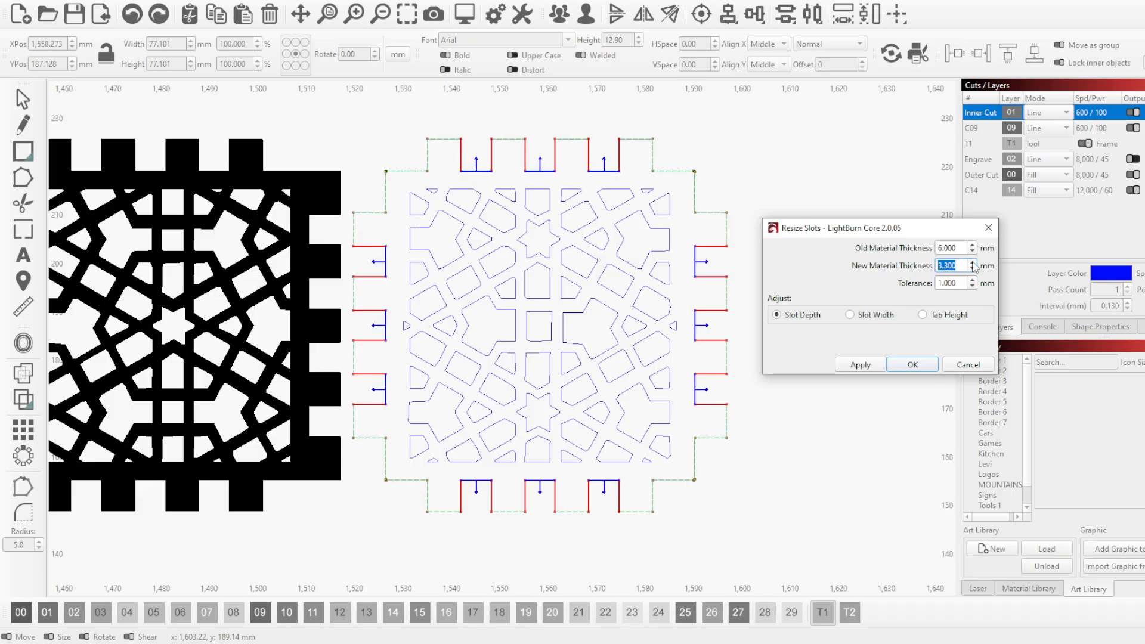
{"action": "left_click", "coordinate": [972, 263]}
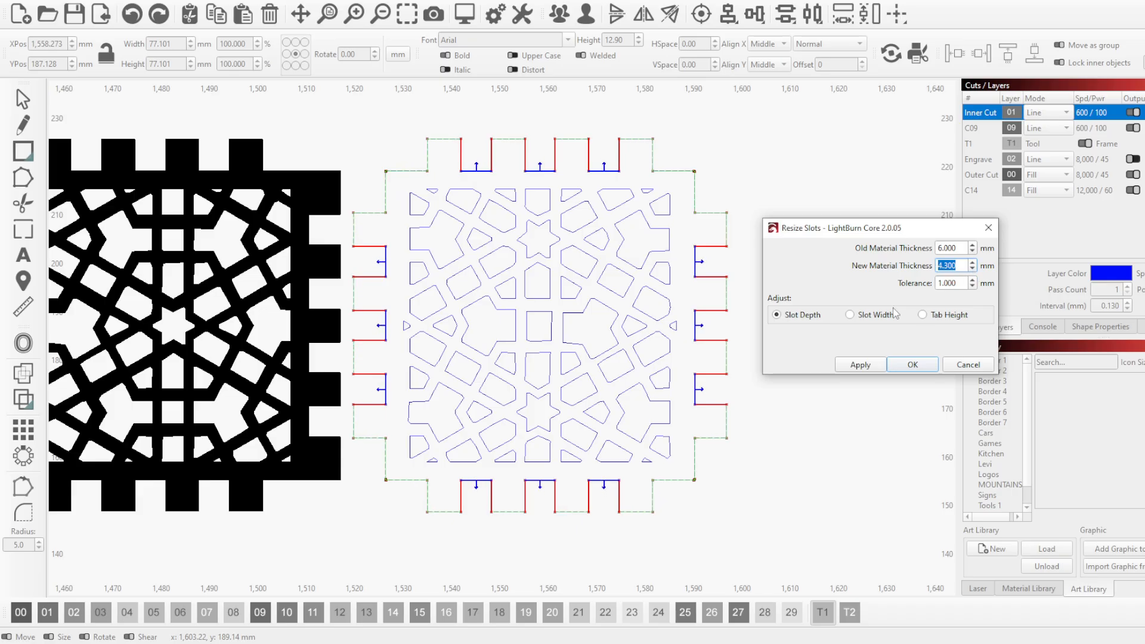
{"action": "left_click", "coordinate": [850, 316]}
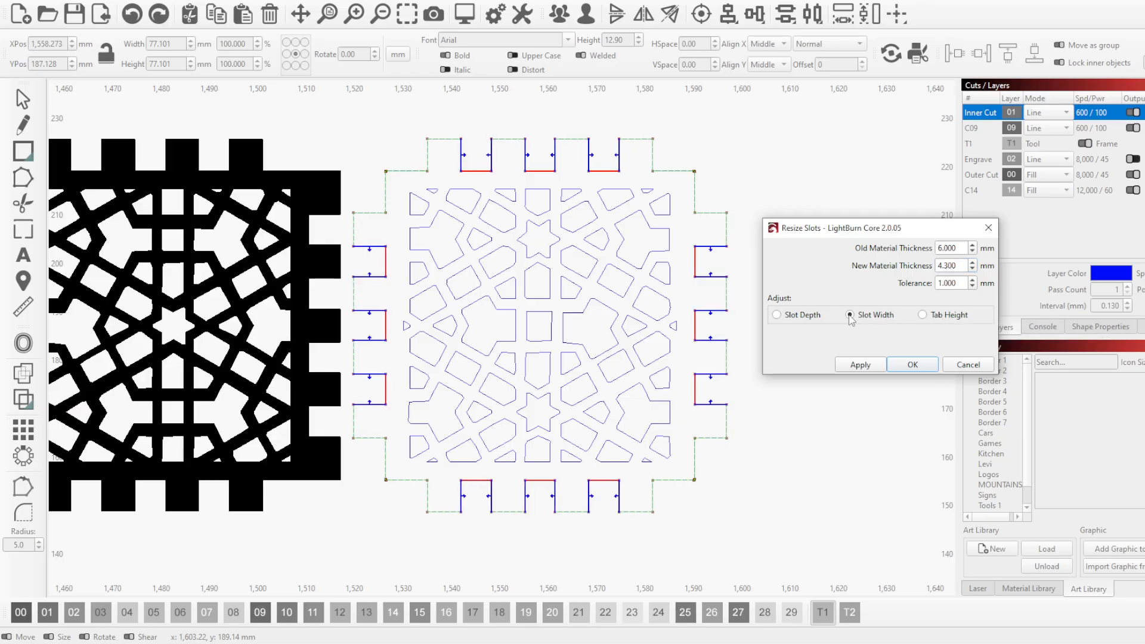
{"action": "left_click", "coordinate": [923, 315]}
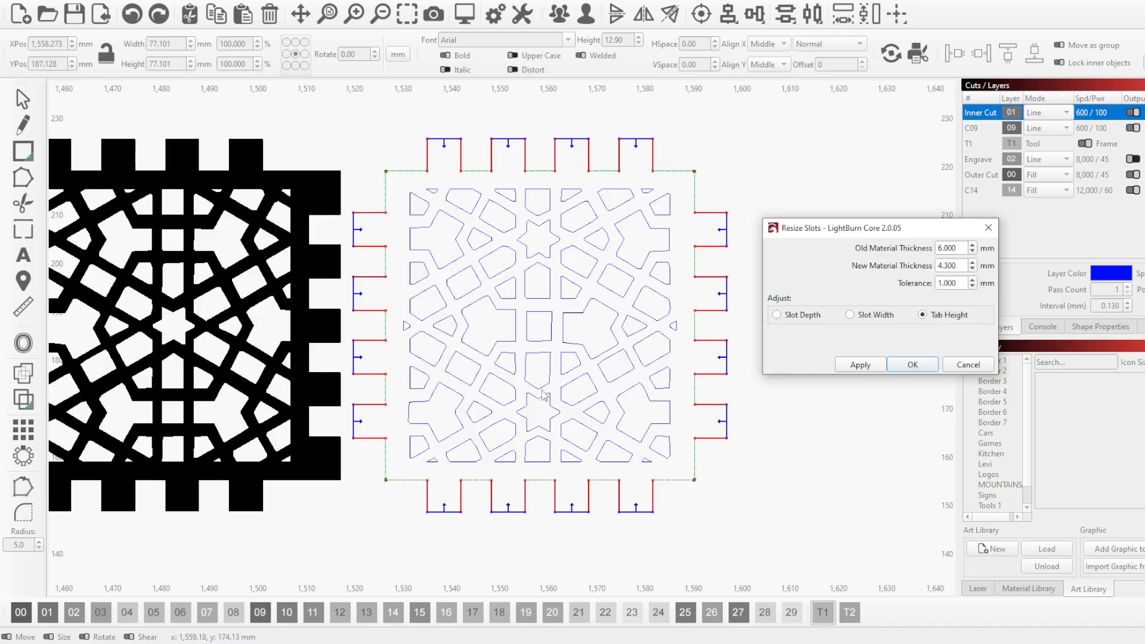
Set the new material thickness to 5.3 mm, apply the Tab Height resize to the lattice panel, and finish.
{"action": "scroll", "coordinate": [769, 436], "scroll_direction": "down", "scroll_amount": 5}
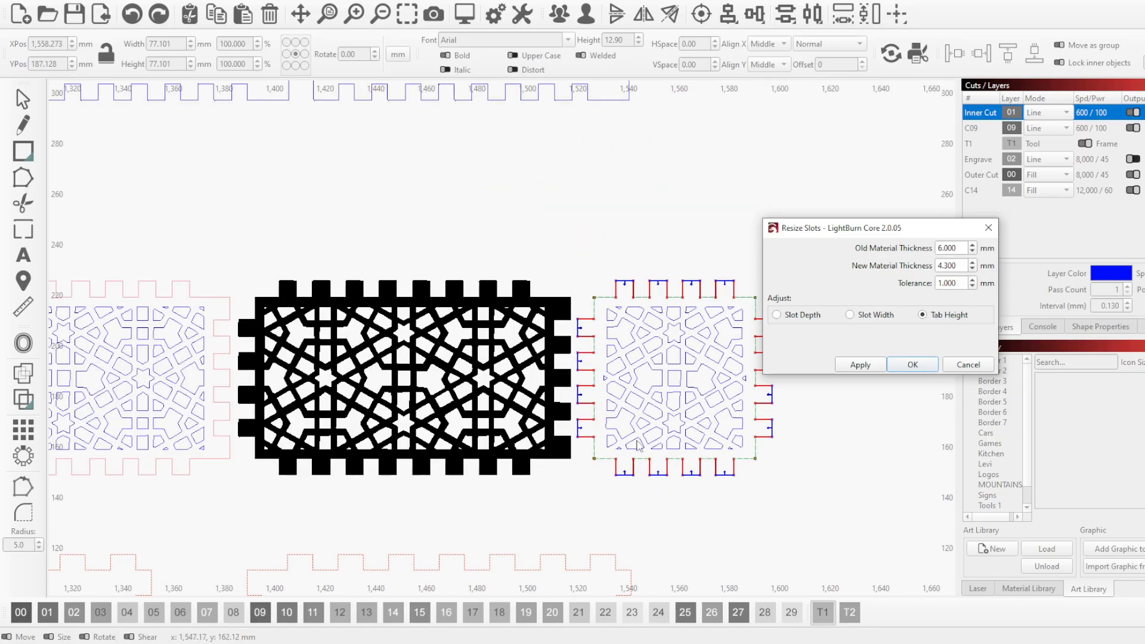
{"action": "scroll", "coordinate": [322, 417], "scroll_direction": "up", "scroll_amount": 1}
{"action": "scroll", "coordinate": [171, 410], "scroll_direction": "up", "scroll_amount": 1}
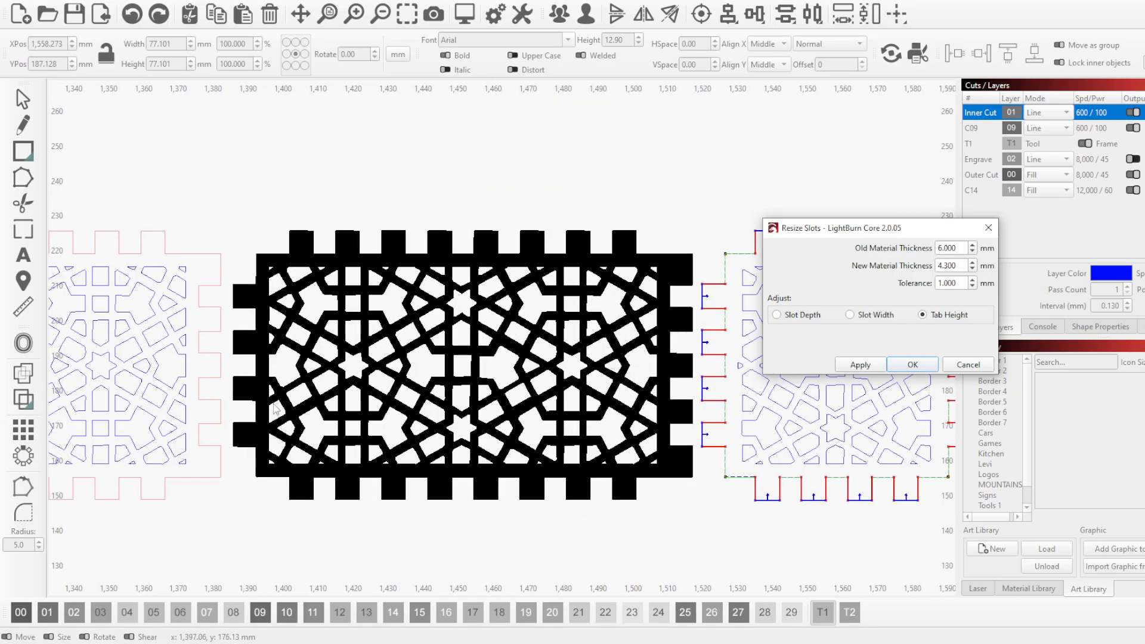
{"action": "scroll", "coordinate": [307, 418], "scroll_direction": "down", "scroll_amount": 1}
{"action": "scroll", "coordinate": [740, 432], "scroll_direction": "up", "scroll_amount": 5}
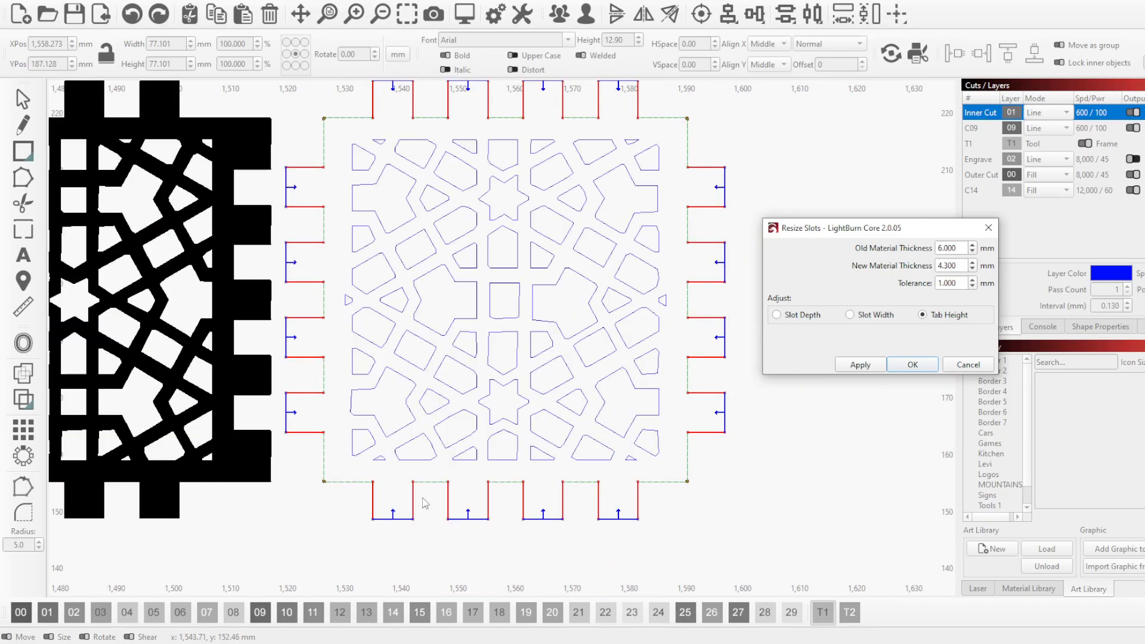
{"action": "scroll", "coordinate": [423, 499], "scroll_direction": "down", "scroll_amount": 2}
{"action": "scroll", "coordinate": [465, 377], "scroll_direction": "up", "scroll_amount": 1}
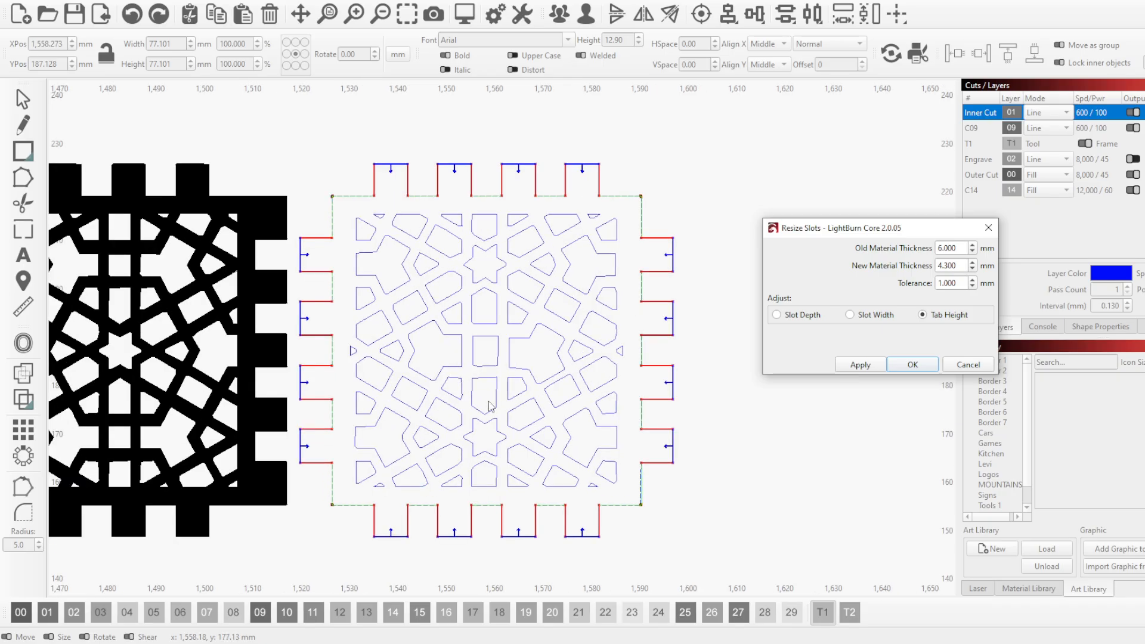
{"action": "double_click", "coordinate": [966, 268]}
{"action": "type", "text": "5.3"}
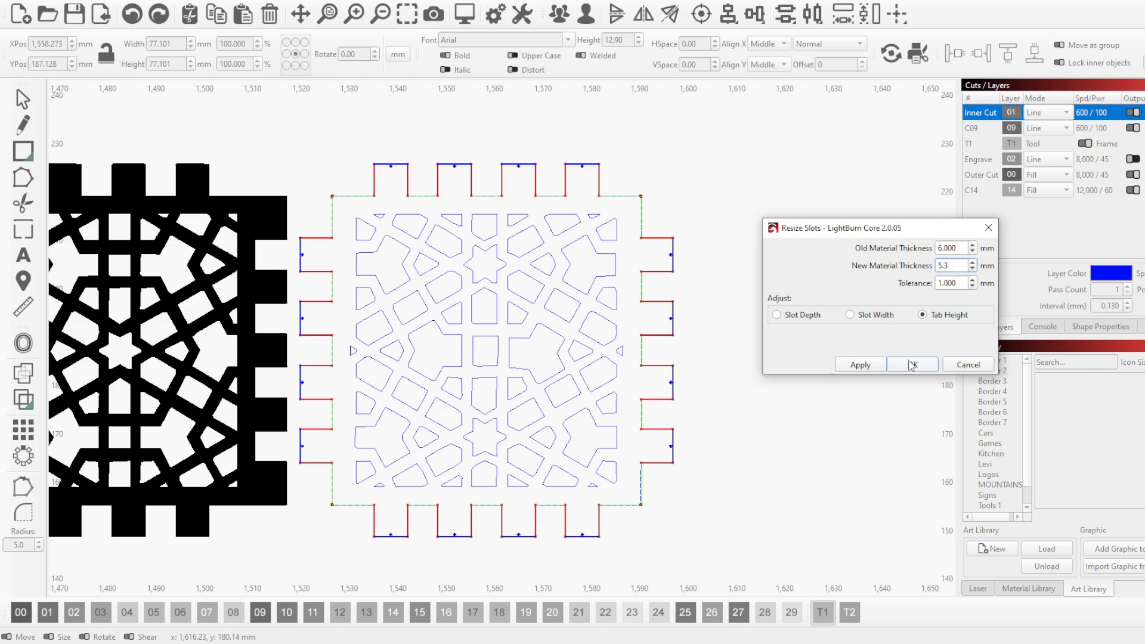
{"action": "left_click", "coordinate": [873, 365]}
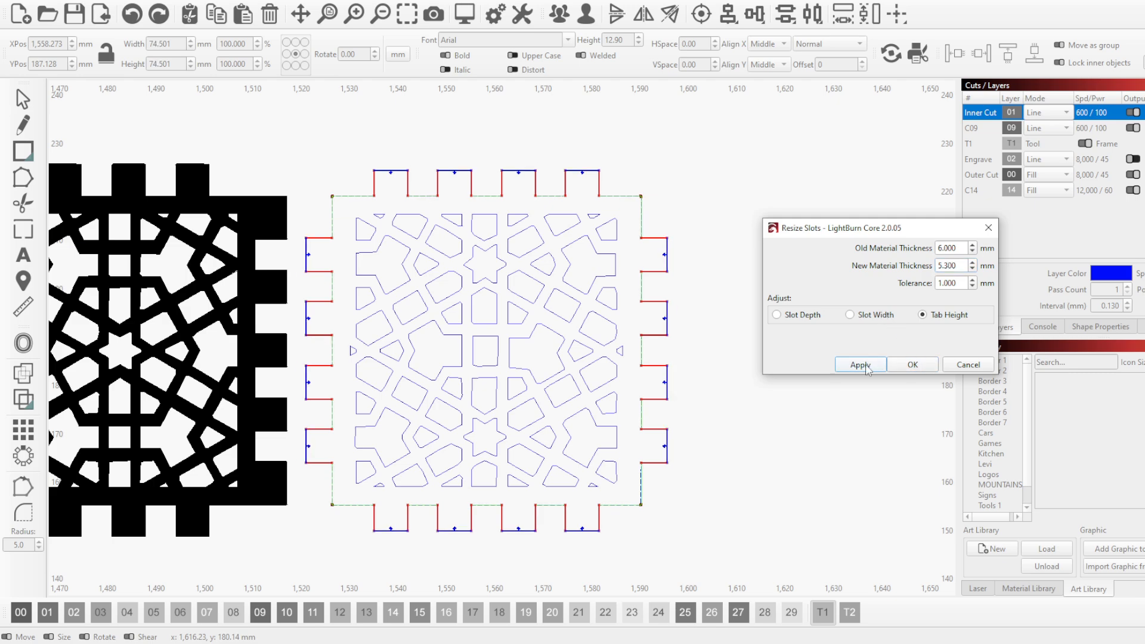
{"action": "left_click", "coordinate": [918, 366]}
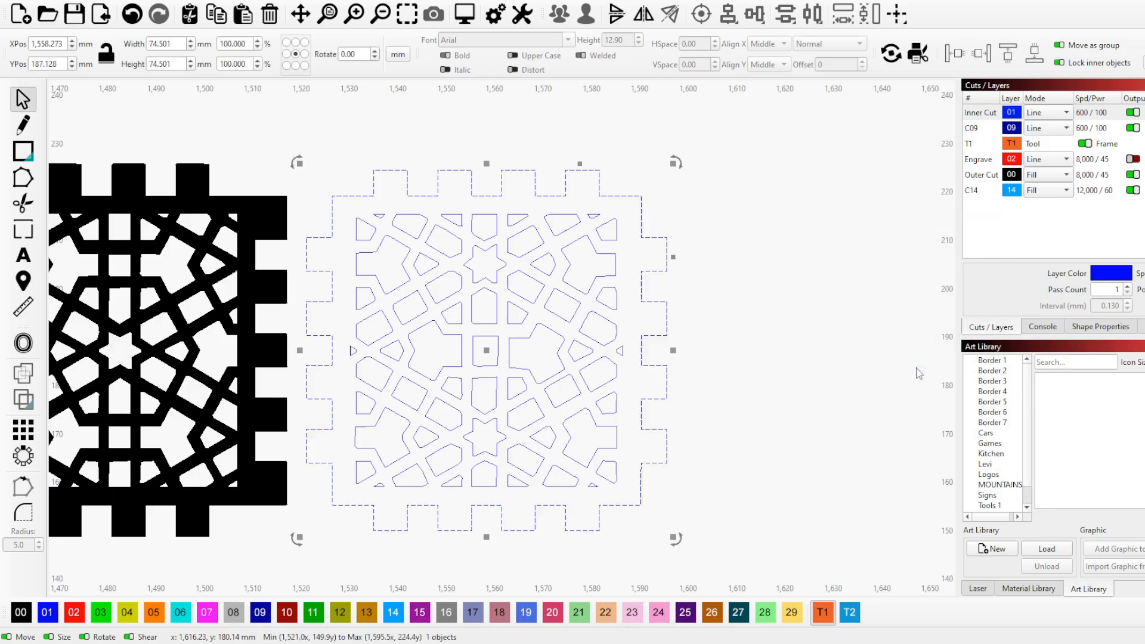
{"action": "left_click", "coordinate": [729, 447]}
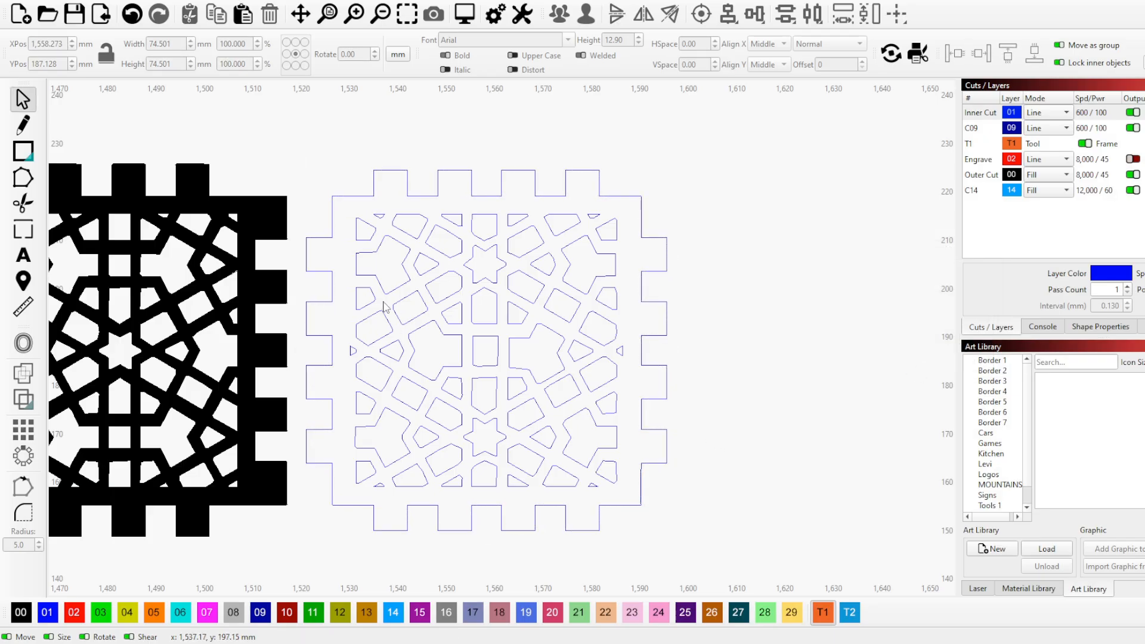
Edit the nodes of the left-hand large square outline, try moving a node near its upper-left corner, and undo the move.
{"action": "scroll", "coordinate": [721, 391], "scroll_direction": "down", "scroll_amount": 1}
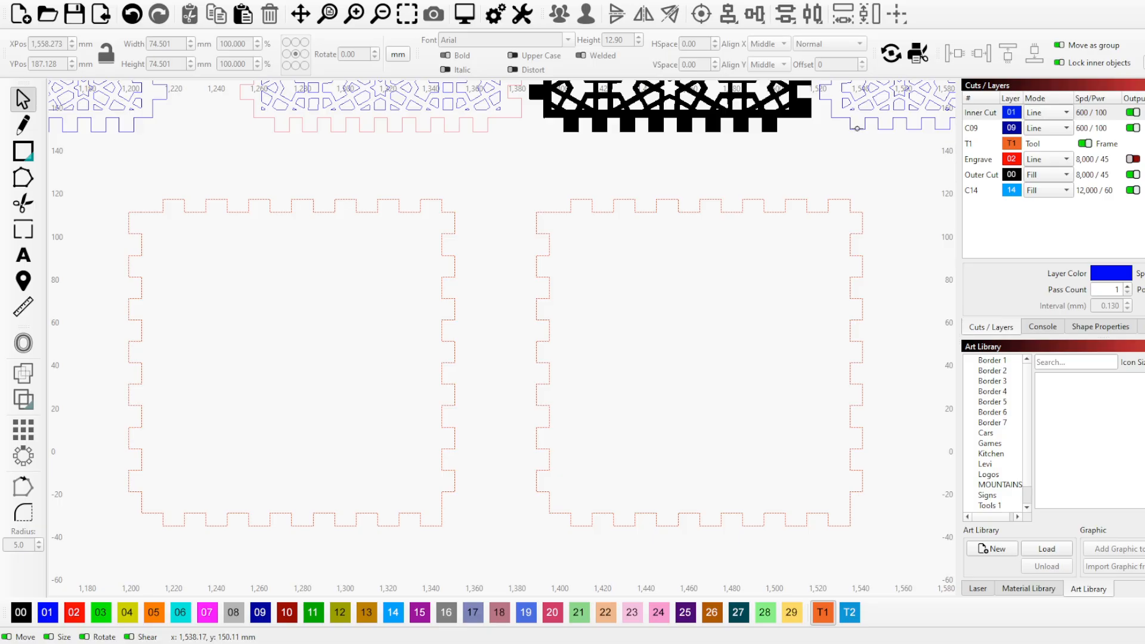
{"action": "left_click", "coordinate": [857, 128]}
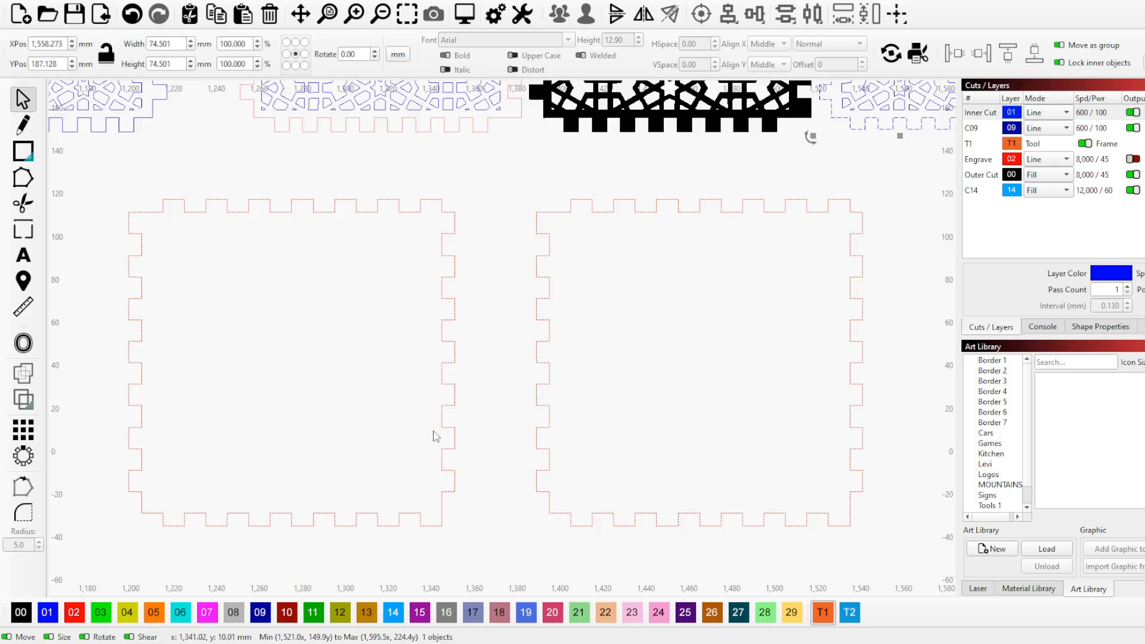
{"action": "left_click", "coordinate": [451, 255]}
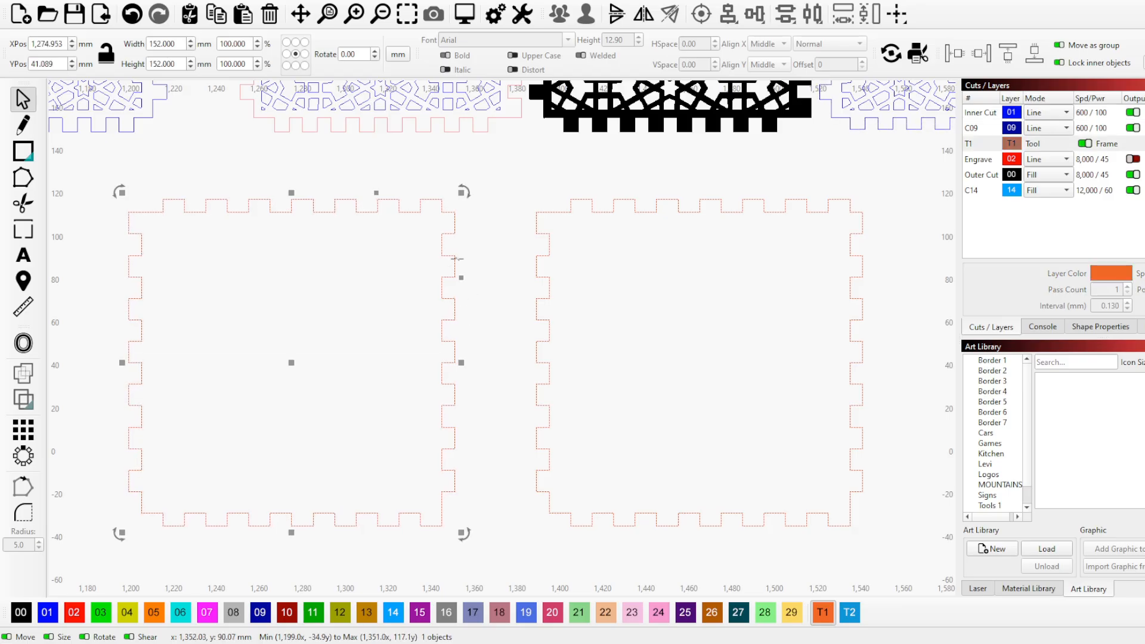
{"action": "double_click", "coordinate": [451, 272]}
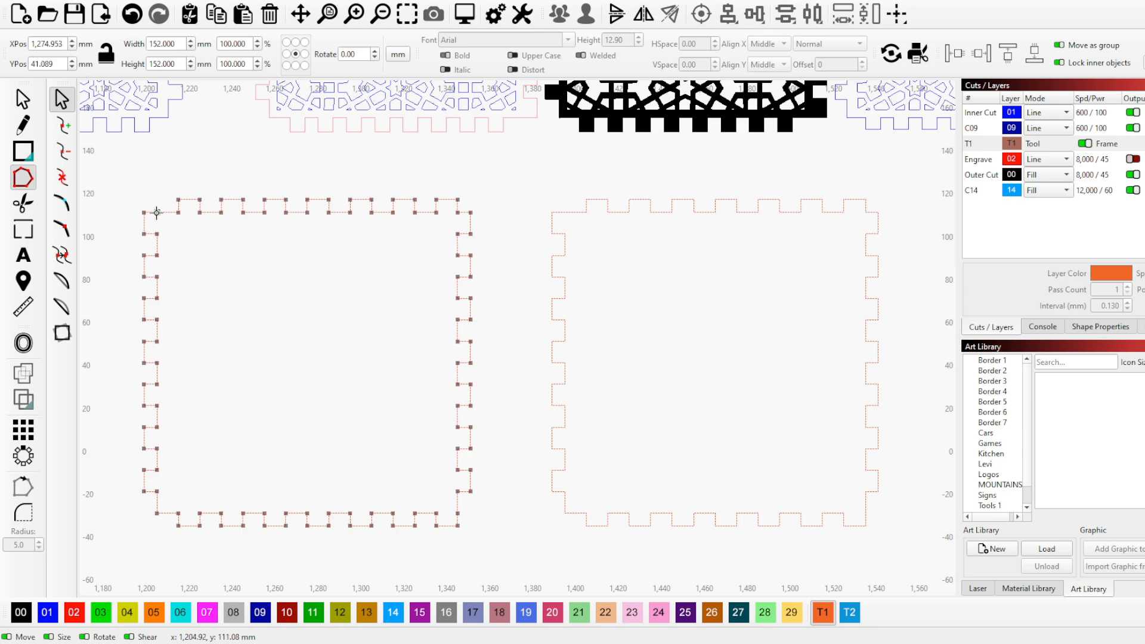
{"action": "left_click_drag", "start_coordinate": [156, 213], "coordinate": [159, 183]}
{"action": "key", "text": "ctrl+z"}
Join the open end nodes near the right-hand square outline's upper-left corner, test the joint by moving it, and undo that move.
{"action": "left_click", "coordinate": [621, 211]}
{"action": "scroll", "coordinate": [583, 213], "scroll_direction": "up", "scroll_amount": 15}
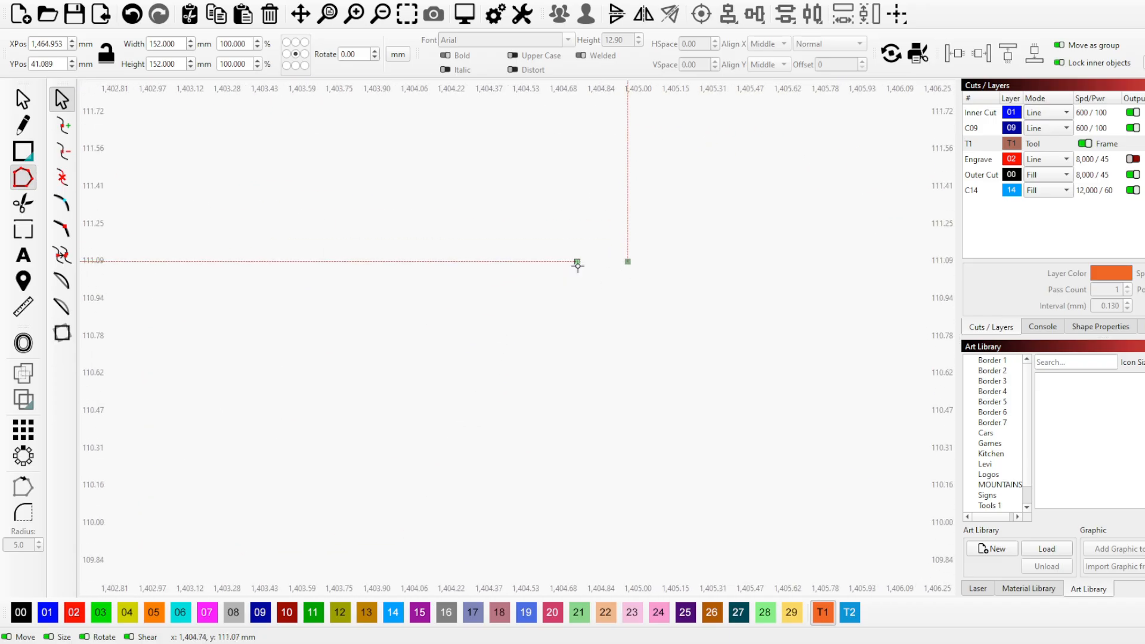
{"action": "scroll", "coordinate": [578, 263], "scroll_direction": "down", "scroll_amount": 15}
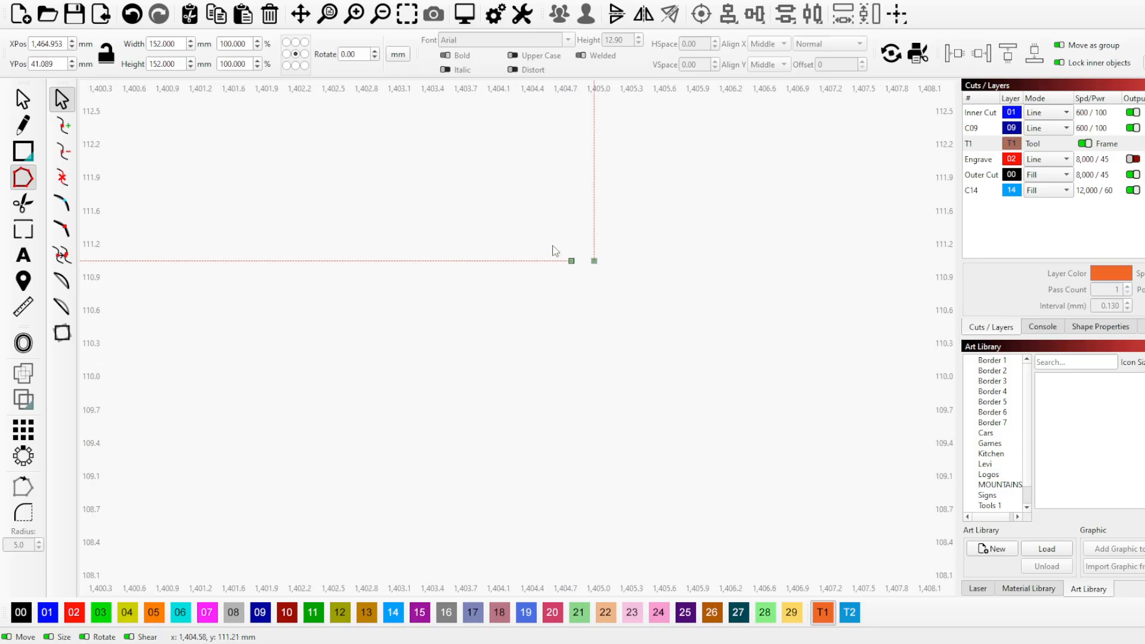
{"action": "scroll", "coordinate": [539, 279], "scroll_direction": "down", "scroll_amount": 2}
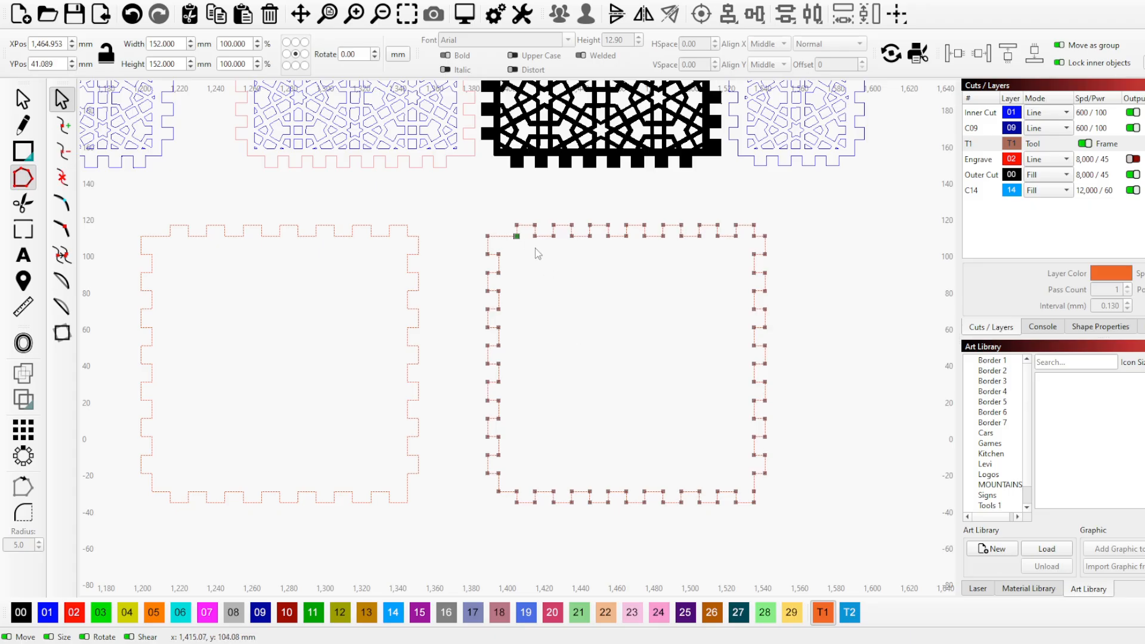
{"action": "scroll", "coordinate": [492, 237], "scroll_direction": "up", "scroll_amount": 4}
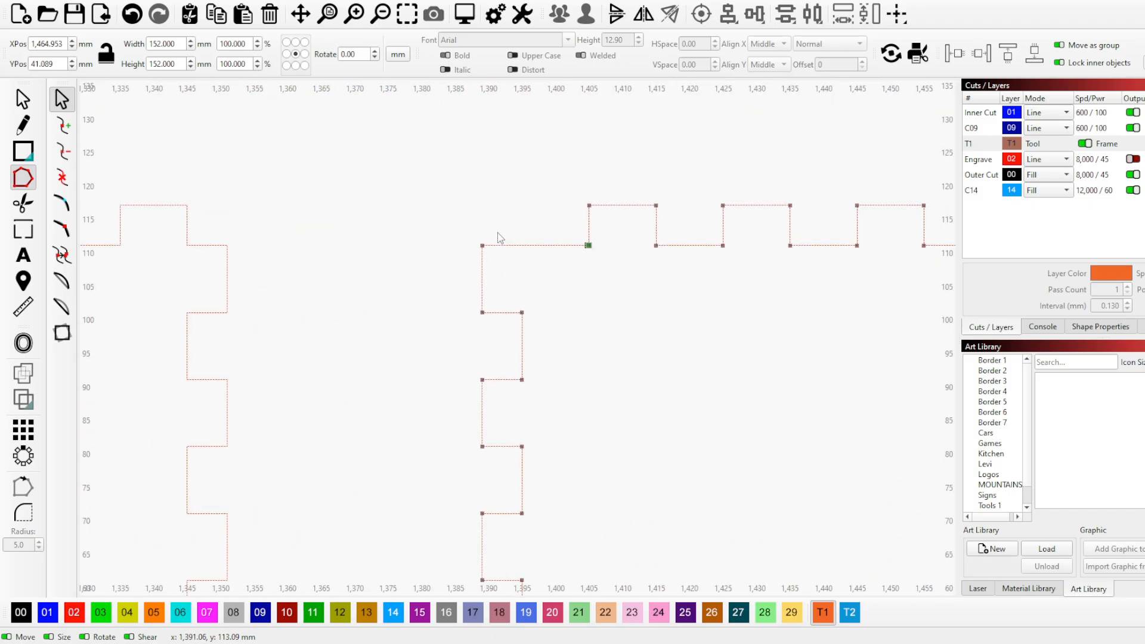
{"action": "scroll", "coordinate": [578, 245], "scroll_direction": "up", "scroll_amount": 3}
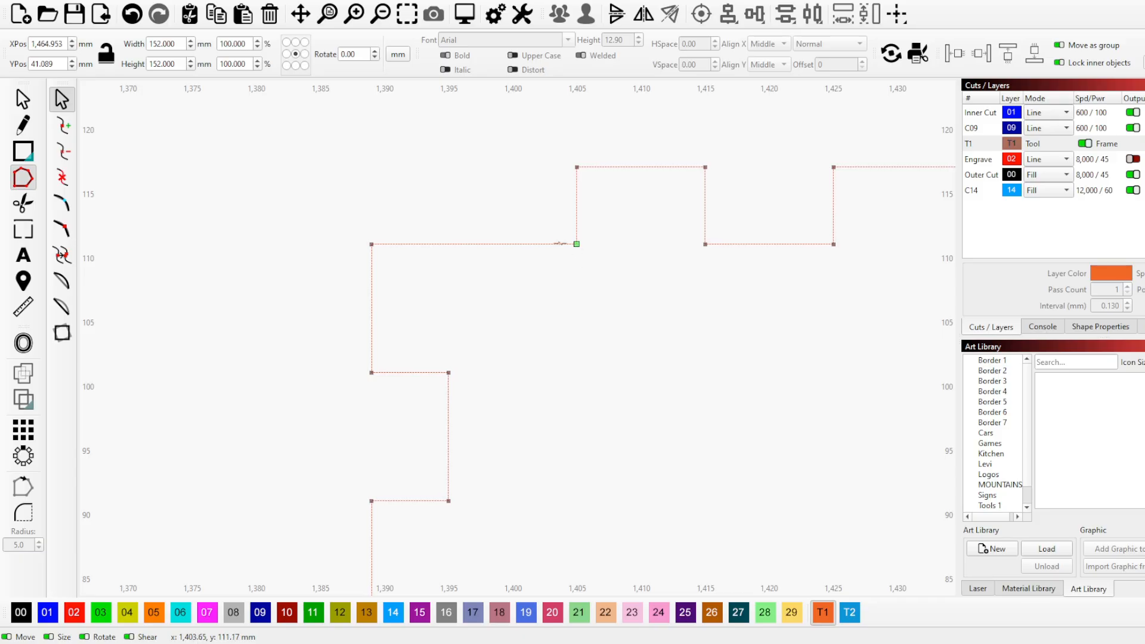
{"action": "scroll", "coordinate": [517, 244], "scroll_direction": "down", "scroll_amount": 4}
{"action": "left_click_drag", "start_coordinate": [438, 235], "coordinate": [454, 272]}
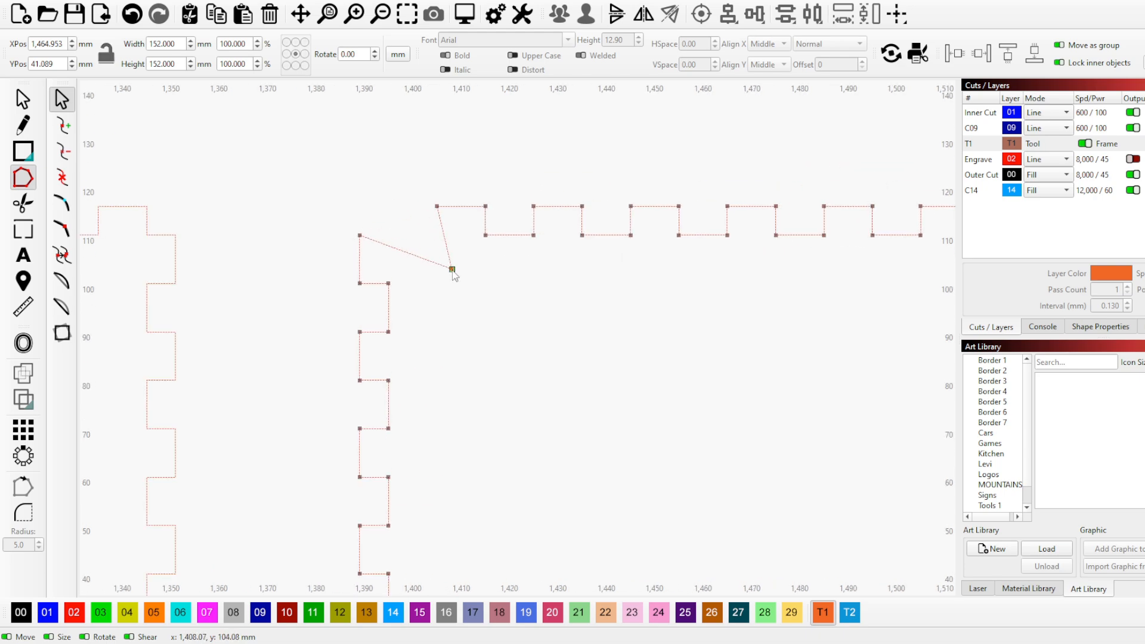
{"action": "key", "text": "ctrl+z"}
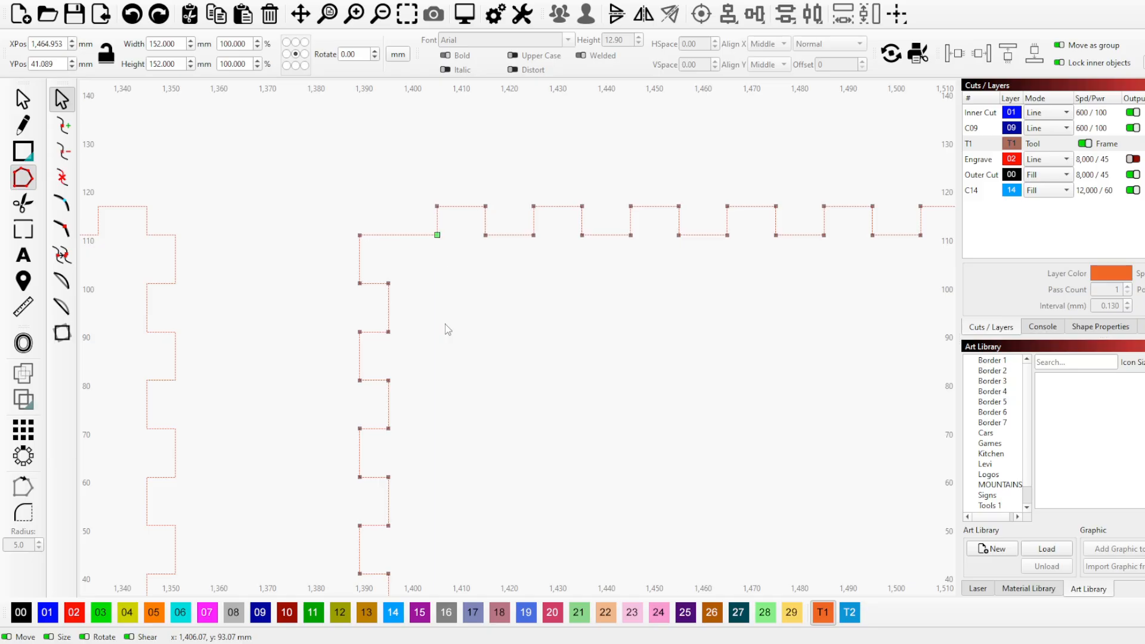
Open Resize Slots for the right-hand large square outline and move the dialog clear of the shape.
{"action": "scroll", "coordinate": [340, 256], "scroll_direction": "down", "scroll_amount": 5}
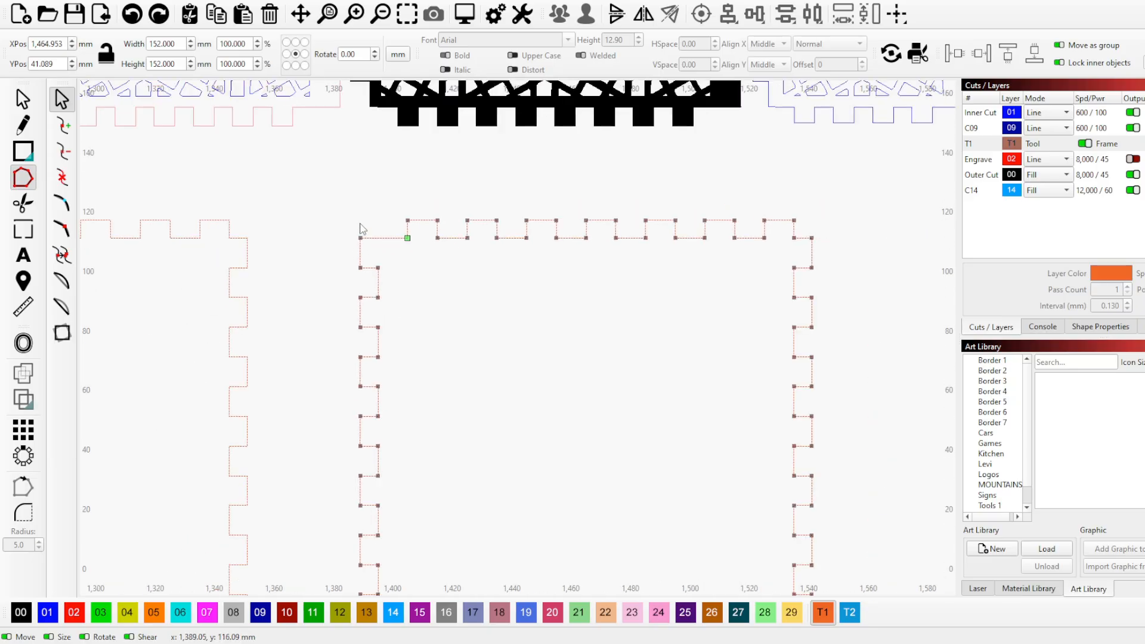
{"action": "scroll", "coordinate": [635, 331], "scroll_direction": "down", "scroll_amount": 1}
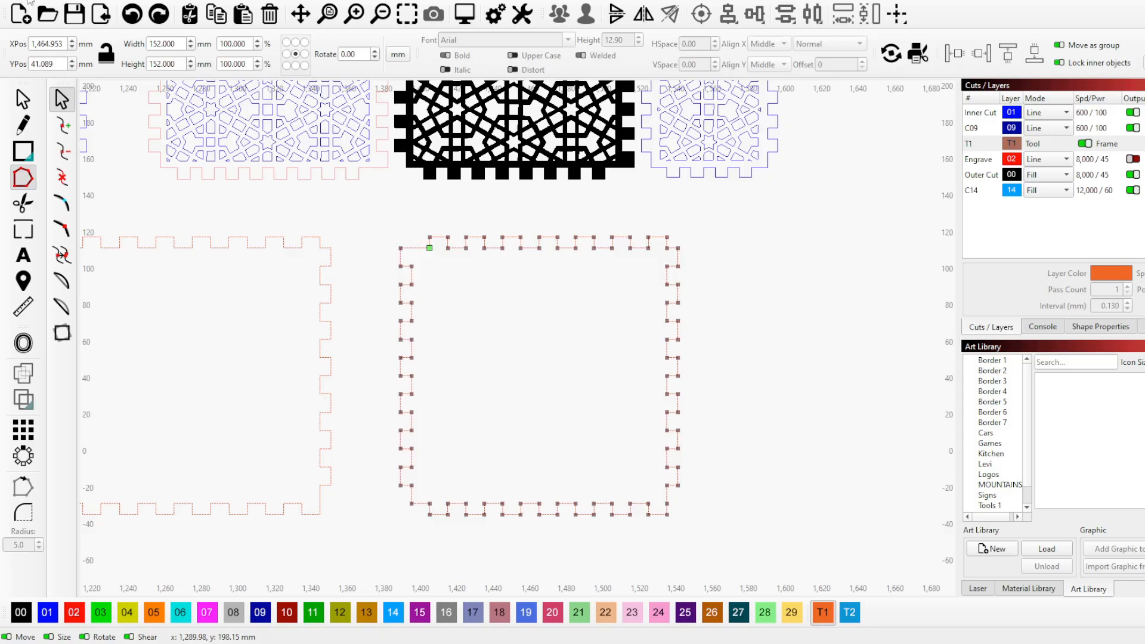
{"action": "left_click", "coordinate": [51, 3]}
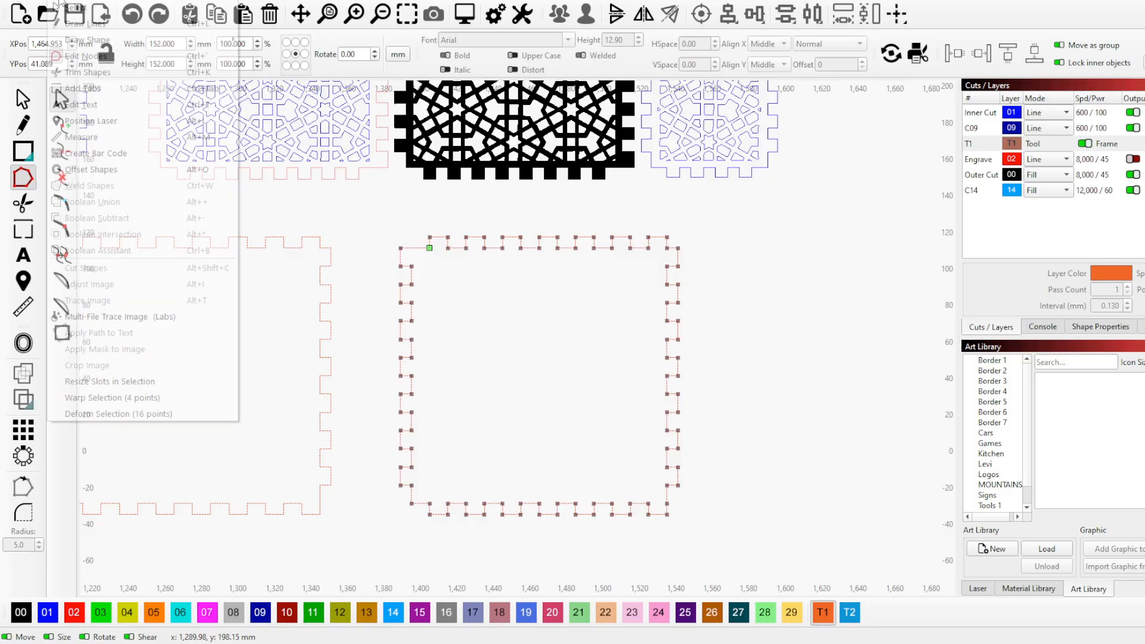
{"action": "left_click", "coordinate": [139, 379]}
{"action": "left_click_drag", "start_coordinate": [632, 230], "coordinate": [800, 230]}
{"action": "left_click_drag", "start_coordinate": [660, 237], "coordinate": [853, 238]}
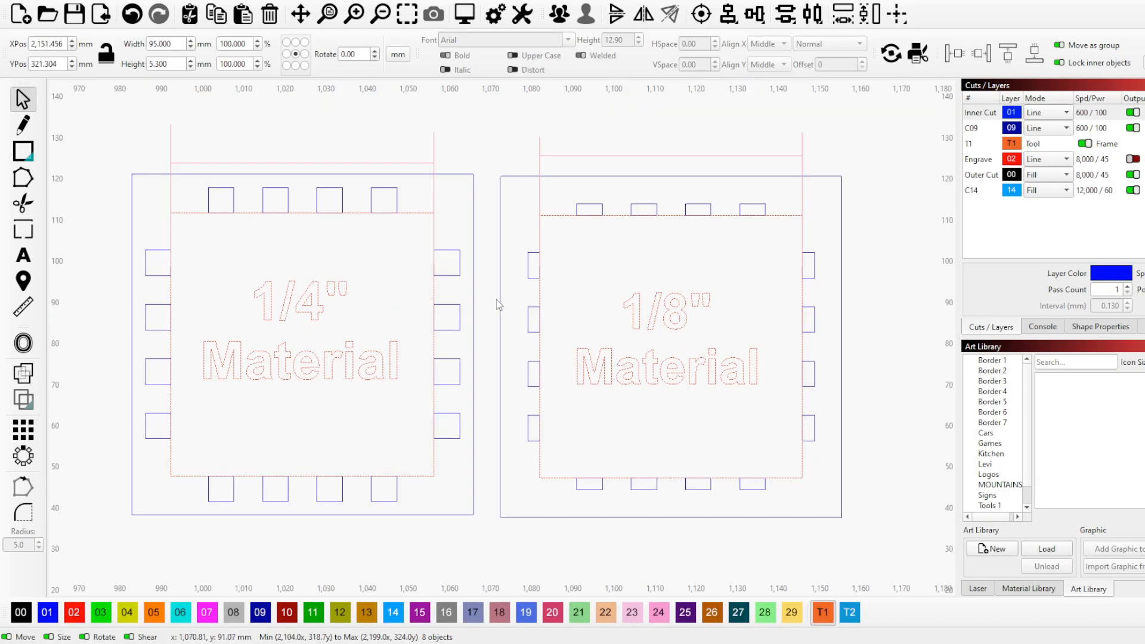
Select the four slots along the left edge of the 1/8" Material square and open Resize Slots in Slot Width mode.
{"action": "left_click_drag", "start_coordinate": [517, 244], "coordinate": [553, 445]}
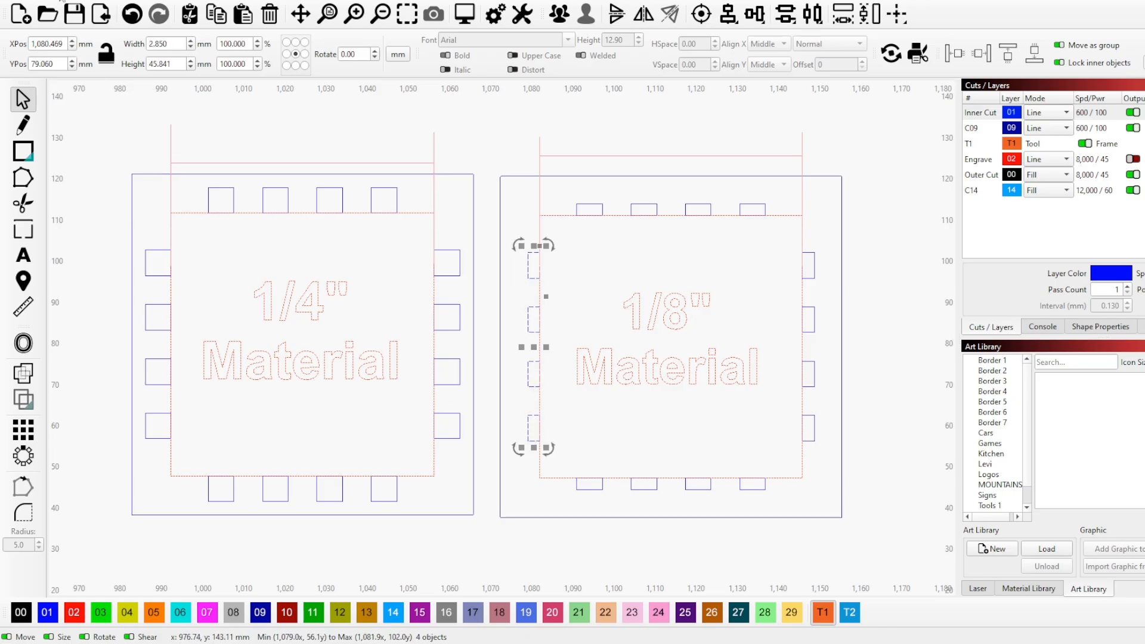
{"action": "left_click", "coordinate": [61, 2]}
{"action": "left_click", "coordinate": [131, 379]}
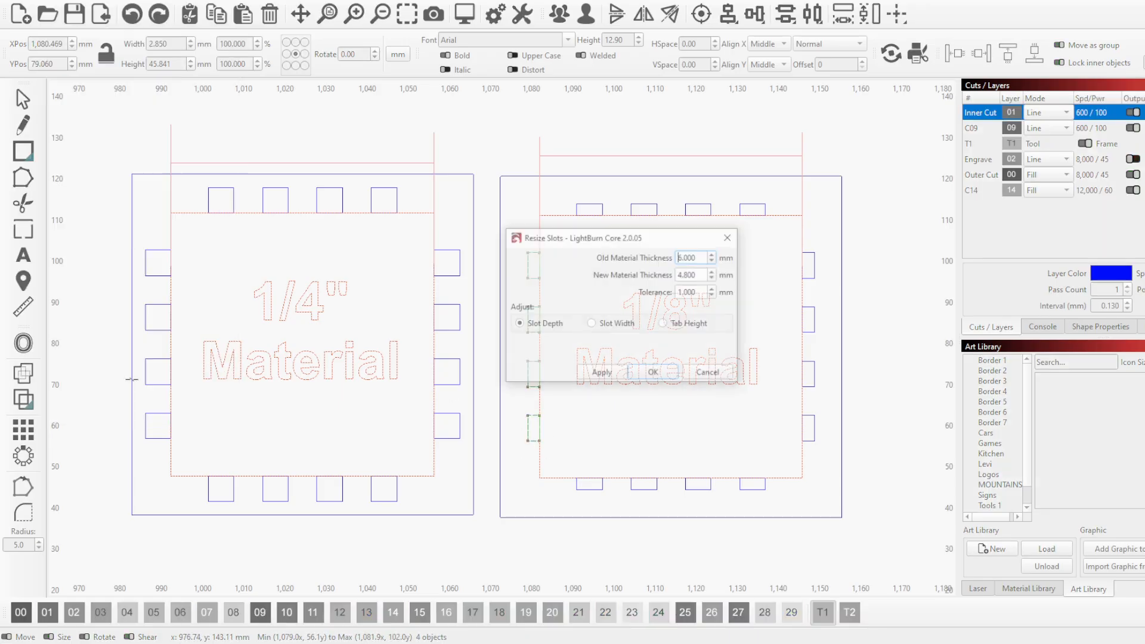
{"action": "left_click_drag", "start_coordinate": [630, 241], "coordinate": [324, 206]}
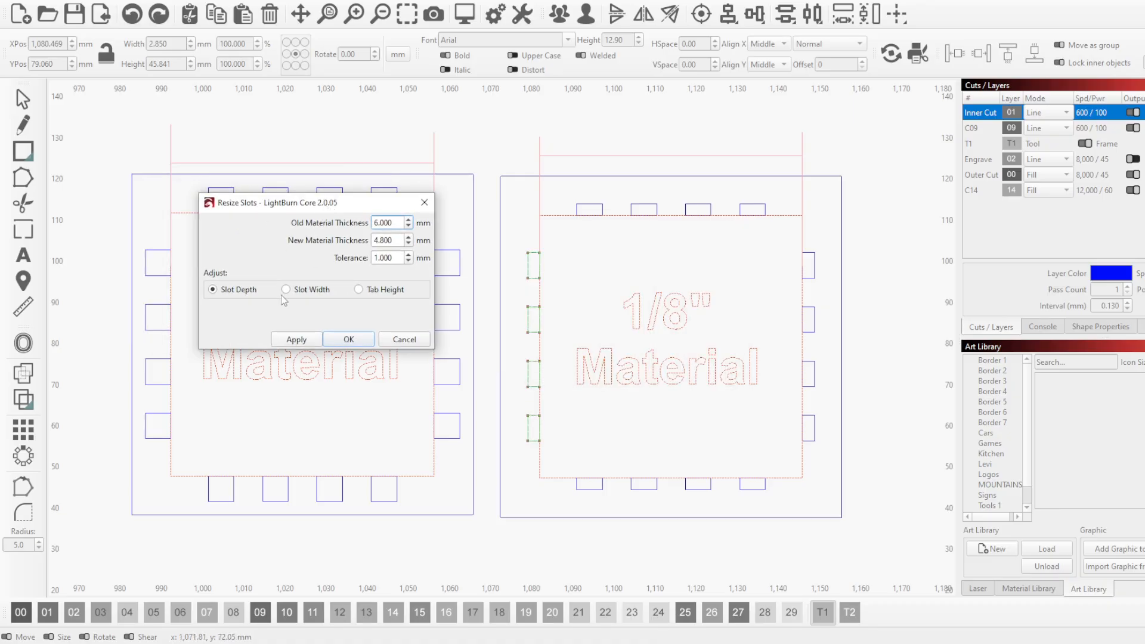
{"action": "left_click", "coordinate": [286, 291]}
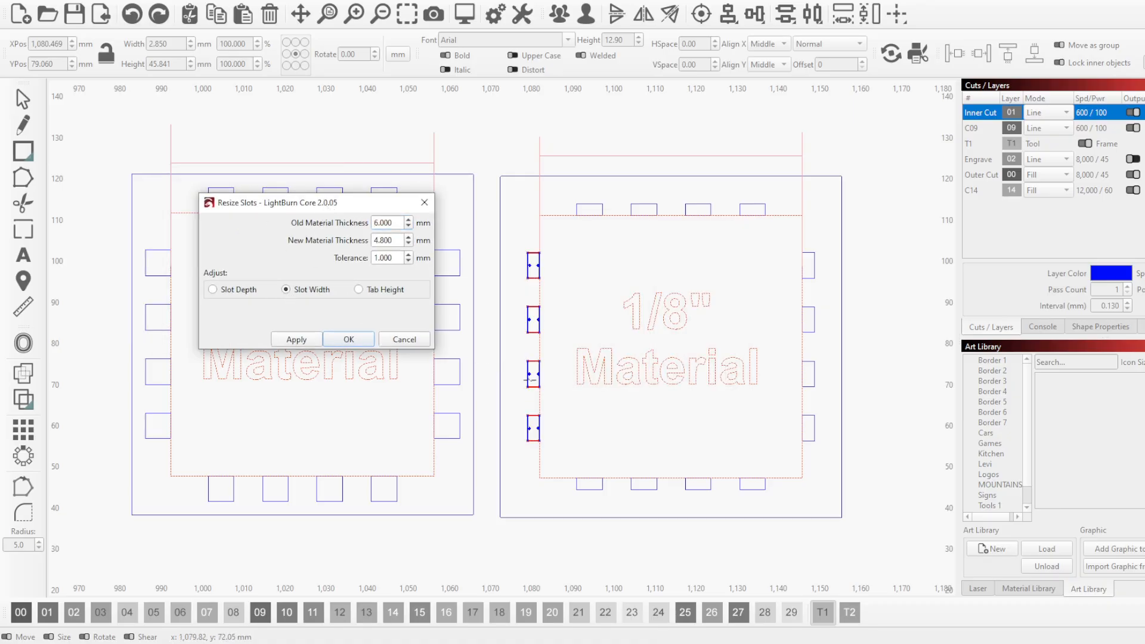
{"action": "scroll", "coordinate": [543, 405], "scroll_direction": "up", "scroll_amount": 3}
{"action": "scroll", "coordinate": [550, 417], "scroll_direction": "up", "scroll_amount": 3}
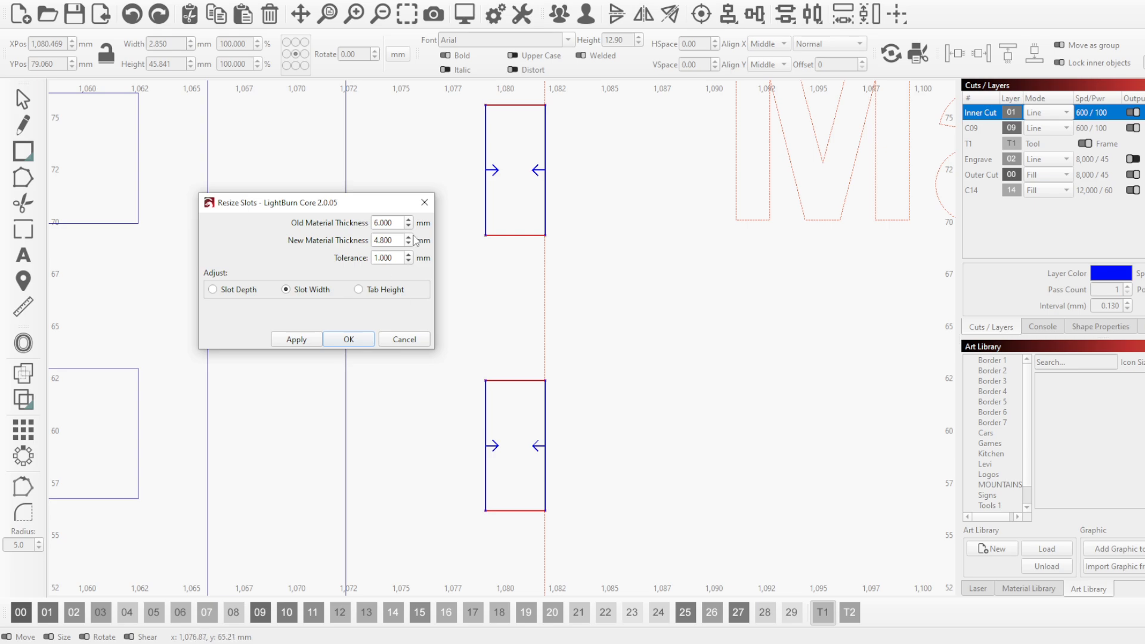
Set the new material thickness to 5.3 mm and apply the Slot Width resize to the four slots.
{"action": "left_click", "coordinate": [409, 244]}
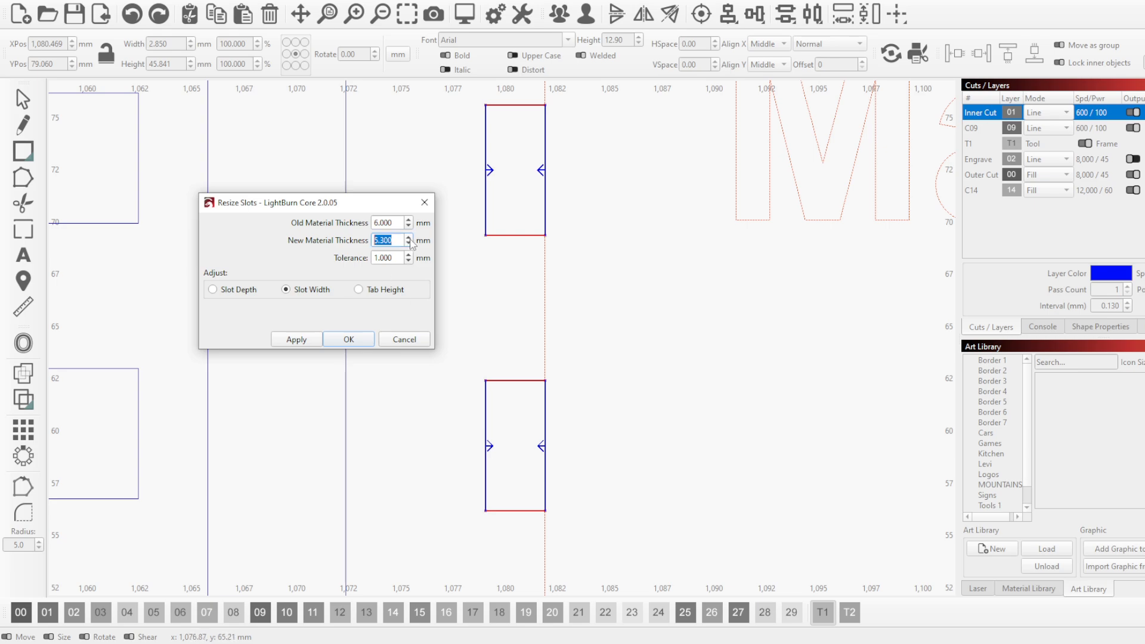
{"action": "left_click", "coordinate": [409, 243]}
{"action": "left_click", "coordinate": [409, 244]}
{"action": "left_click", "coordinate": [410, 238]}
{"action": "left_click", "coordinate": [410, 238]}
{"action": "left_click", "coordinate": [410, 238]}
{"action": "left_click", "coordinate": [411, 237]}
{"action": "left_click", "coordinate": [410, 238]}
{"action": "left_click", "coordinate": [410, 237]}
{"action": "left_click", "coordinate": [411, 238]}
{"action": "left_click", "coordinate": [411, 238]}
{"action": "left_click", "coordinate": [411, 237]}
{"action": "left_click", "coordinate": [410, 238]}
{"action": "left_click", "coordinate": [308, 342]}
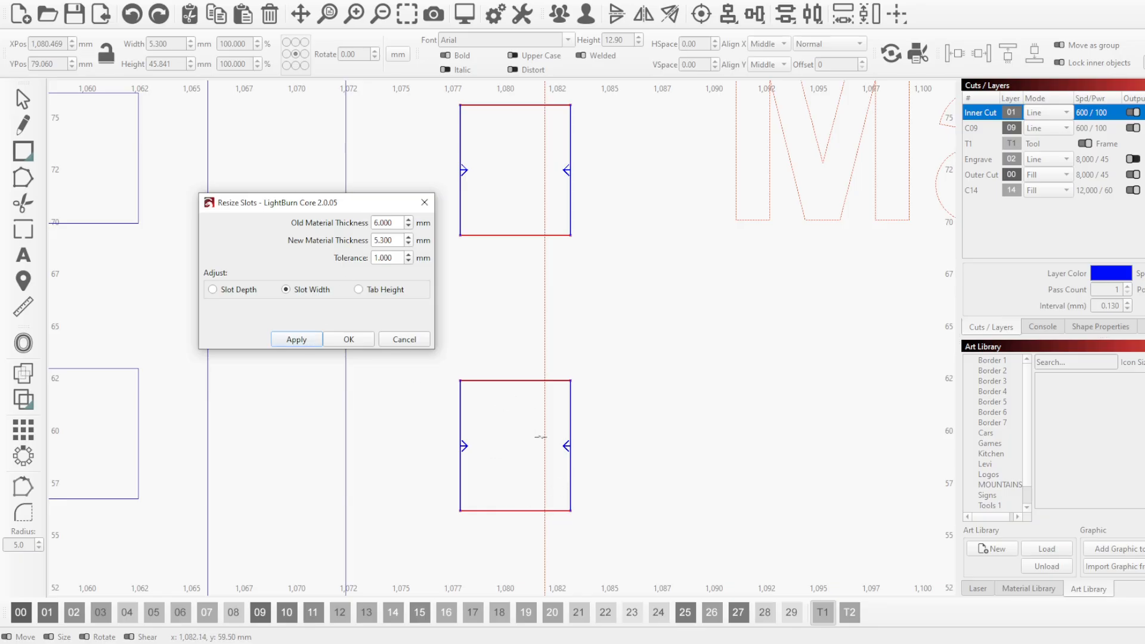
Try the Tab Height and Slot Depth modes, return to Slot Width, then cancel the resize and deselect the slots.
{"action": "scroll", "coordinate": [494, 472], "scroll_direction": "down", "scroll_amount": 2}
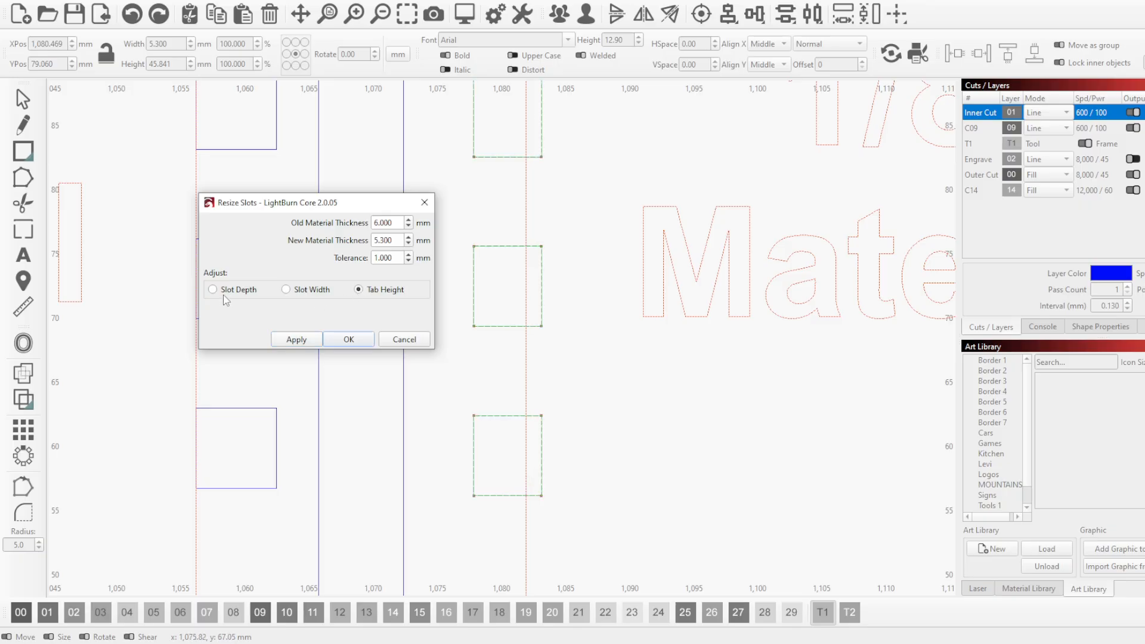
{"action": "left_click", "coordinate": [358, 290]}
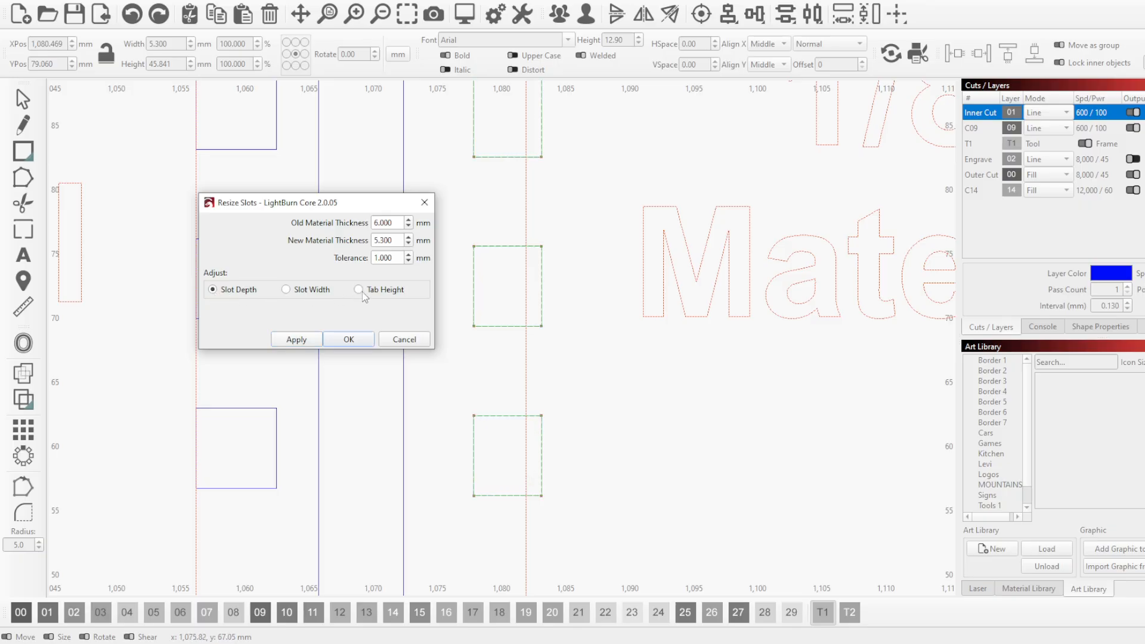
{"action": "left_click", "coordinate": [285, 289]}
{"action": "scroll", "coordinate": [482, 421], "scroll_direction": "down", "scroll_amount": 3}
{"action": "scroll", "coordinate": [482, 421], "scroll_direction": "up", "scroll_amount": 2}
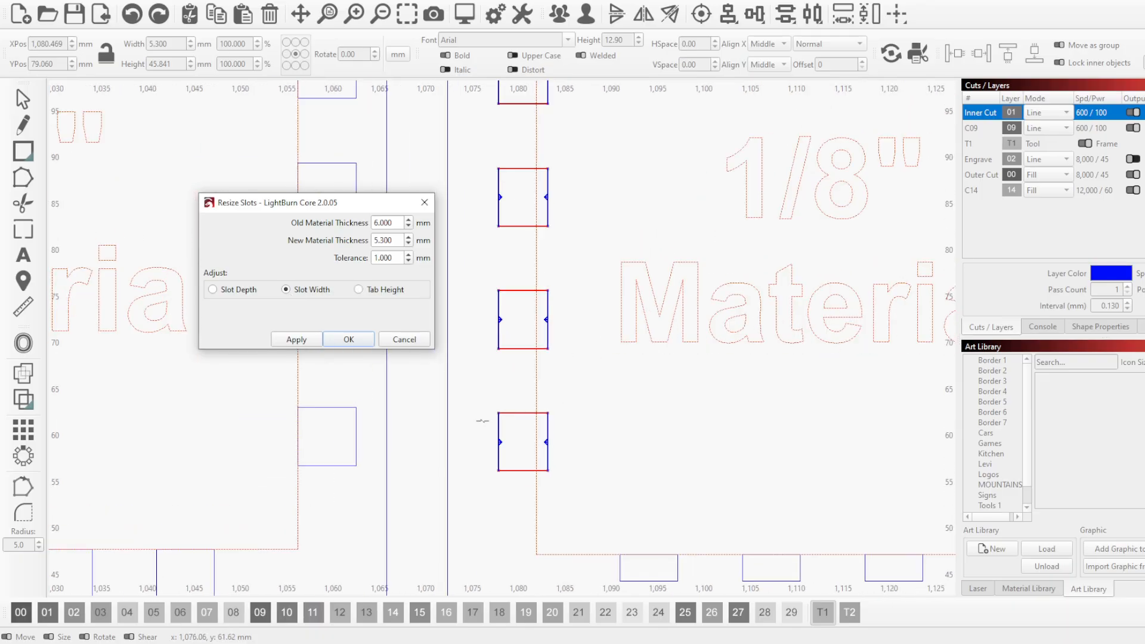
{"action": "scroll", "coordinate": [415, 515], "scroll_direction": "down", "scroll_amount": 2}
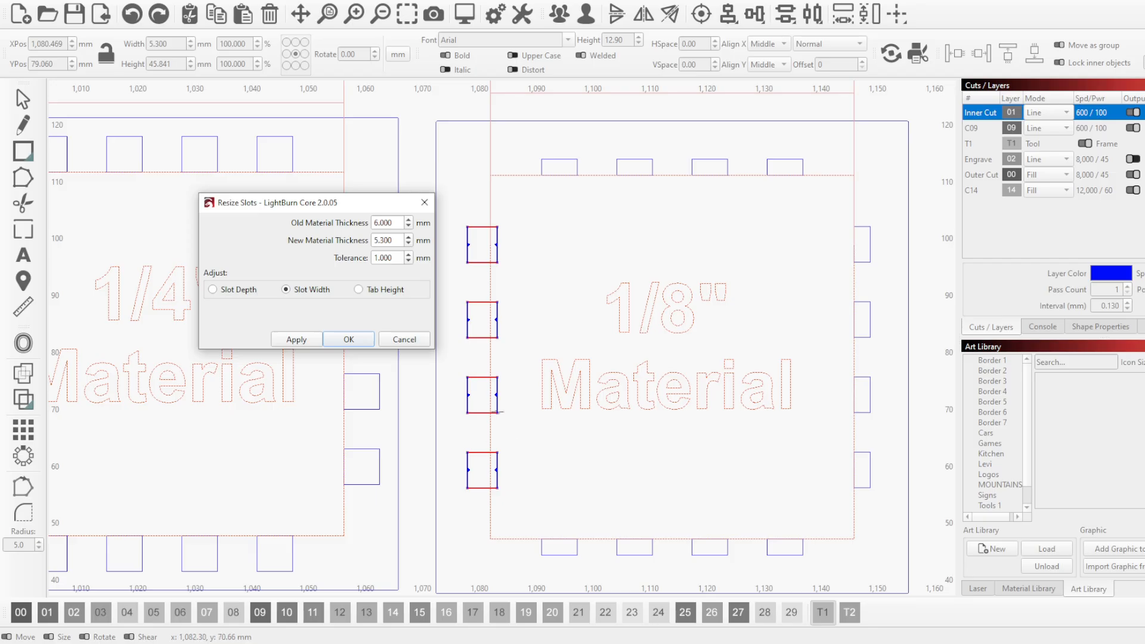
{"action": "scroll", "coordinate": [499, 411], "scroll_direction": "up", "scroll_amount": 3}
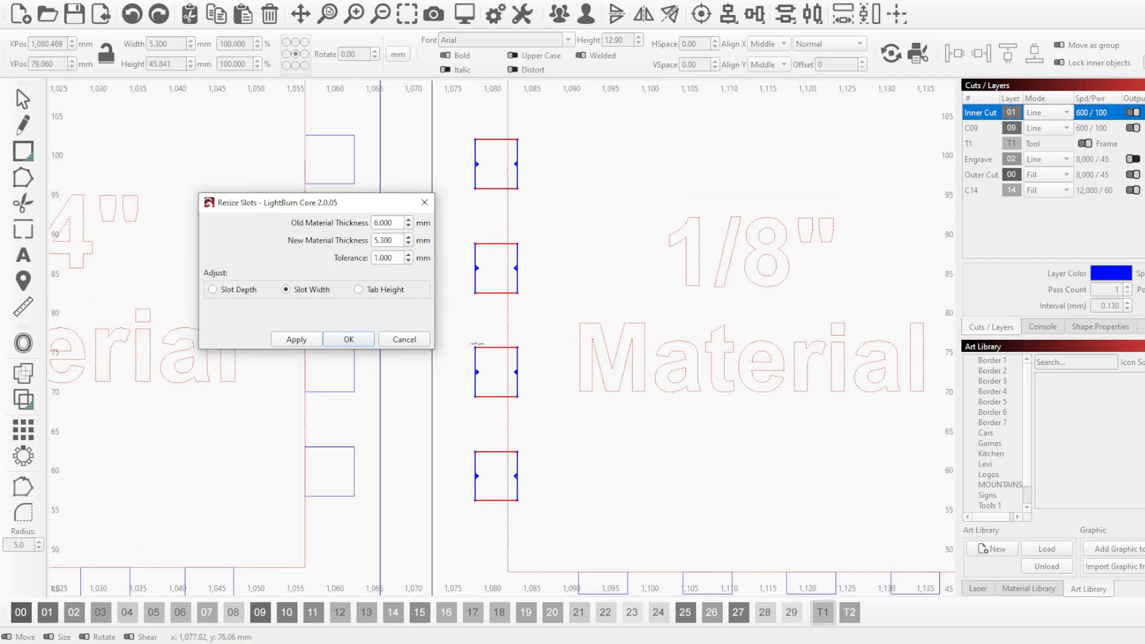
{"action": "left_click", "coordinate": [408, 340]}
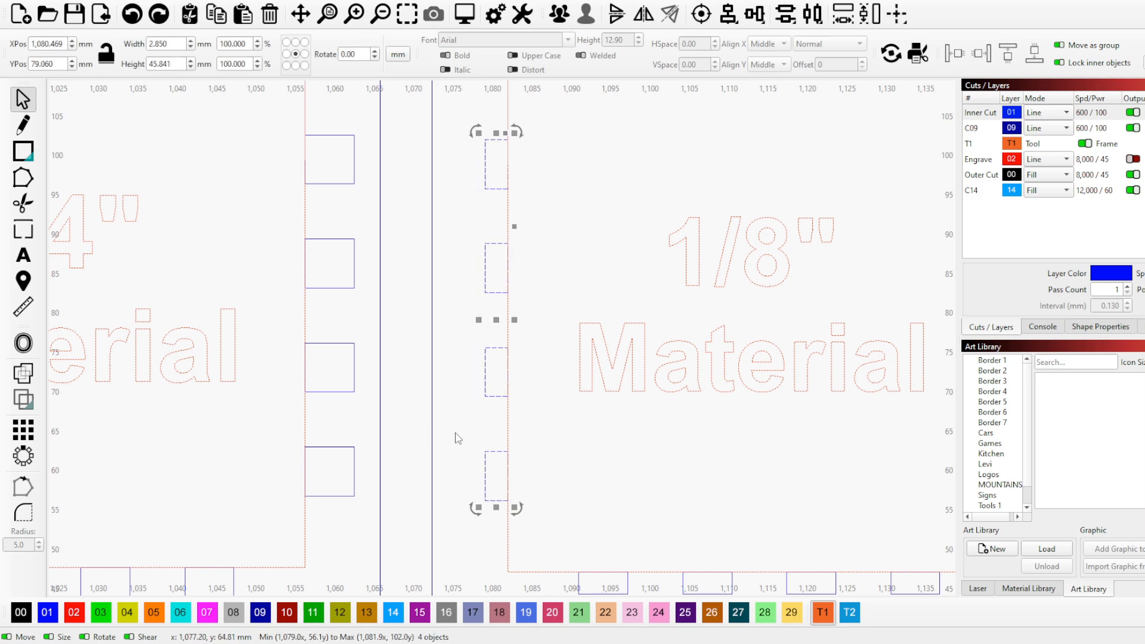
{"action": "scroll", "coordinate": [424, 388], "scroll_direction": "down", "scroll_amount": 2}
{"action": "left_click", "coordinate": [455, 400]}
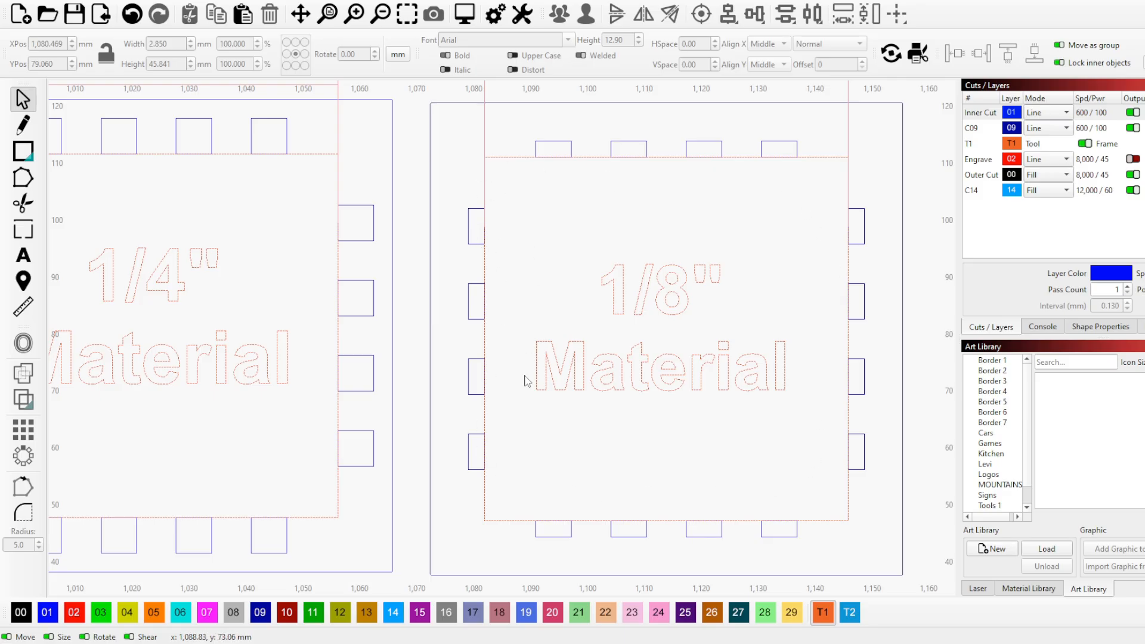
Measure the horizontal line above the 1/8" Material square, keeping the measurement window clear of it.
{"action": "scroll", "coordinate": [533, 250], "scroll_direction": "down", "scroll_amount": 3}
{"action": "scroll", "coordinate": [554, 296], "scroll_direction": "up", "scroll_amount": 3}
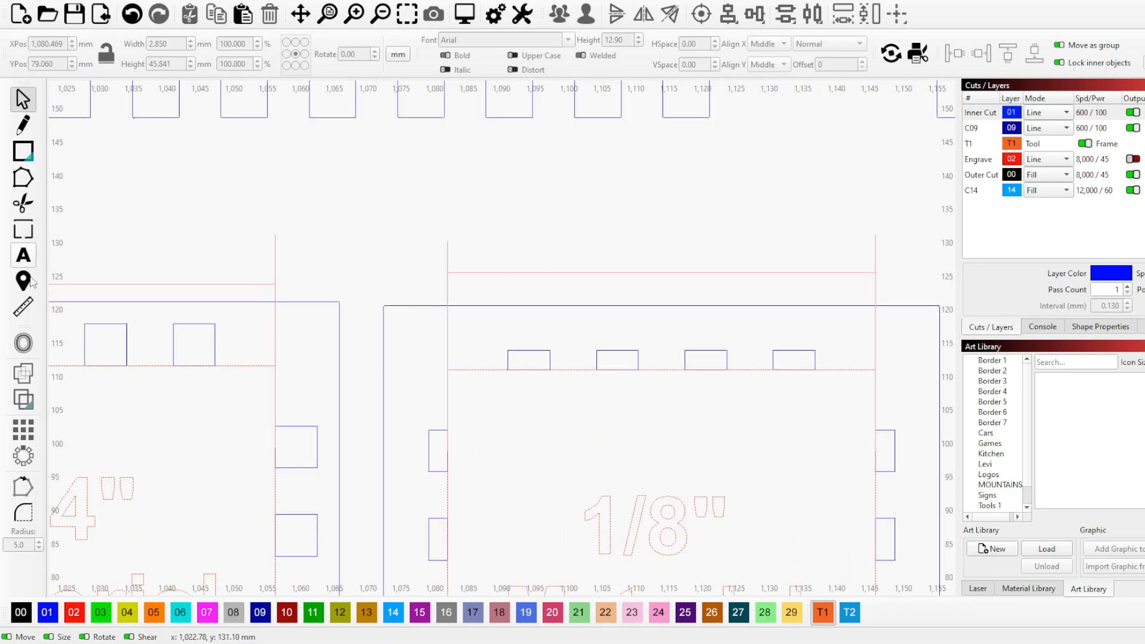
{"action": "left_click", "coordinate": [22, 307]}
{"action": "left_click", "coordinate": [607, 272]}
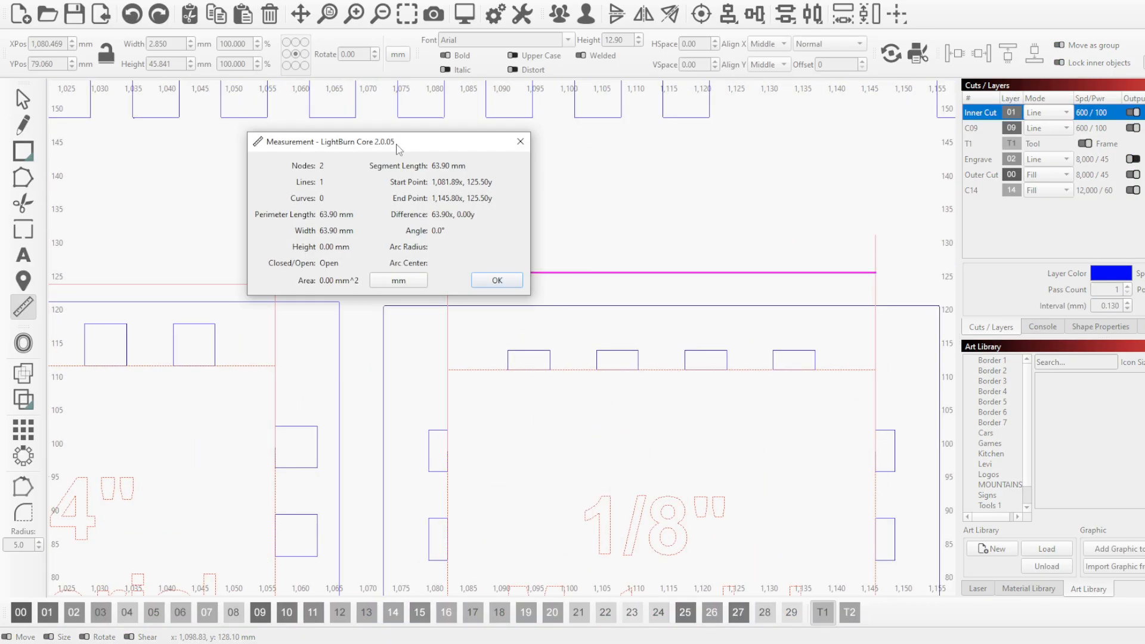
{"action": "left_click_drag", "start_coordinate": [397, 145], "coordinate": [231, 200]}
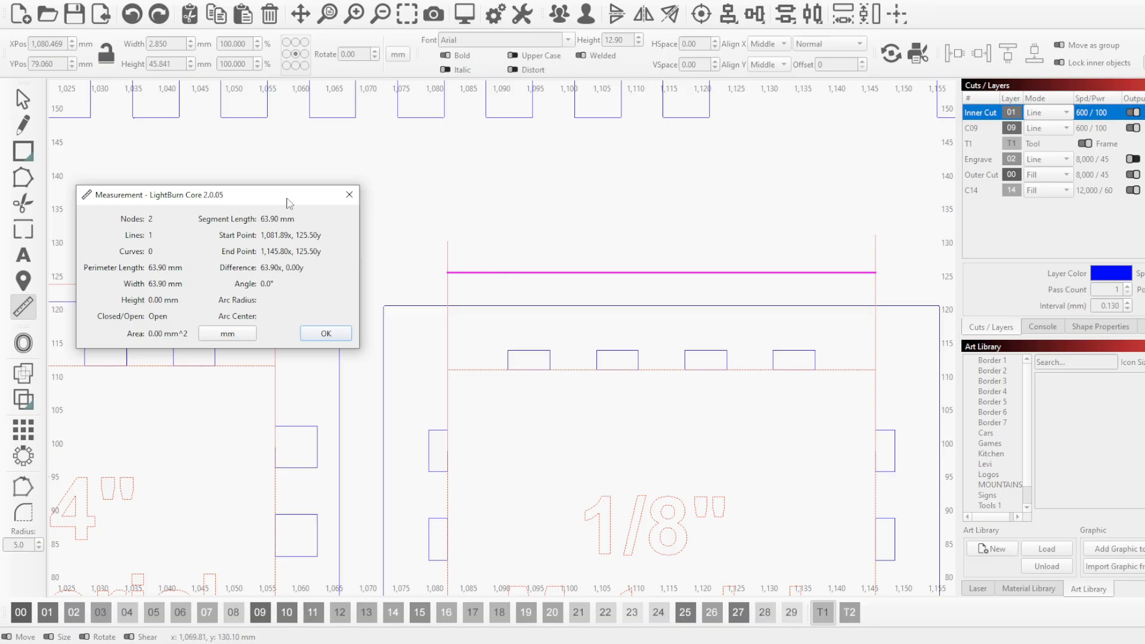
{"action": "left_click_drag", "start_coordinate": [291, 195], "coordinate": [572, 292]}
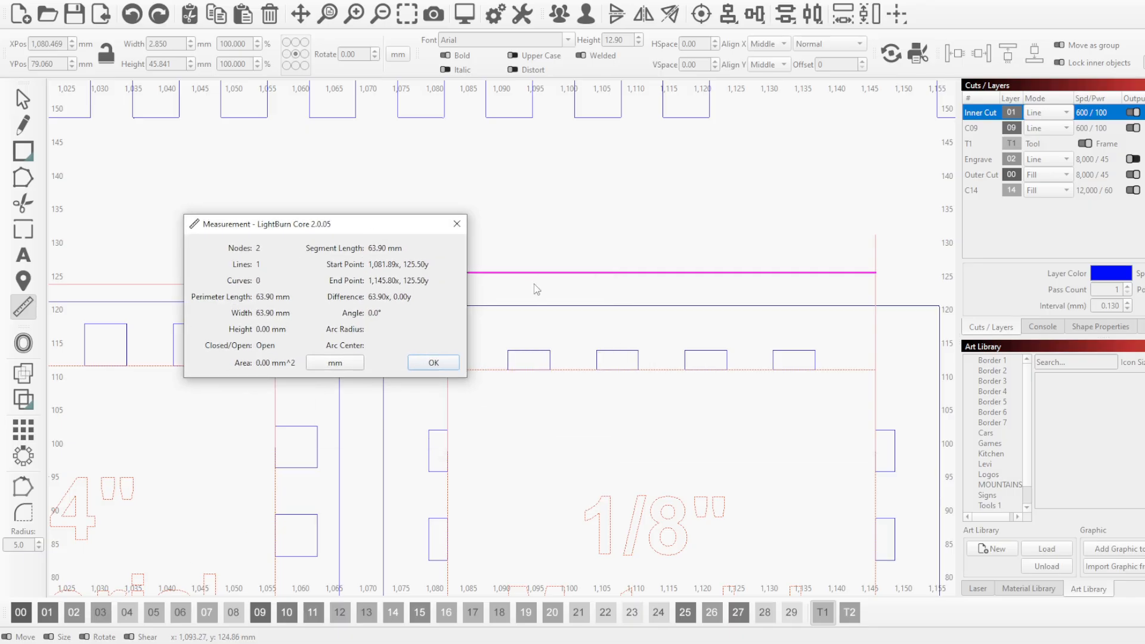
Measure the 1/8" square's guide outline and the side tabs of the middle lattice panel, and close the measurement.
{"action": "scroll", "coordinate": [751, 422], "scroll_direction": "down", "scroll_amount": 5}
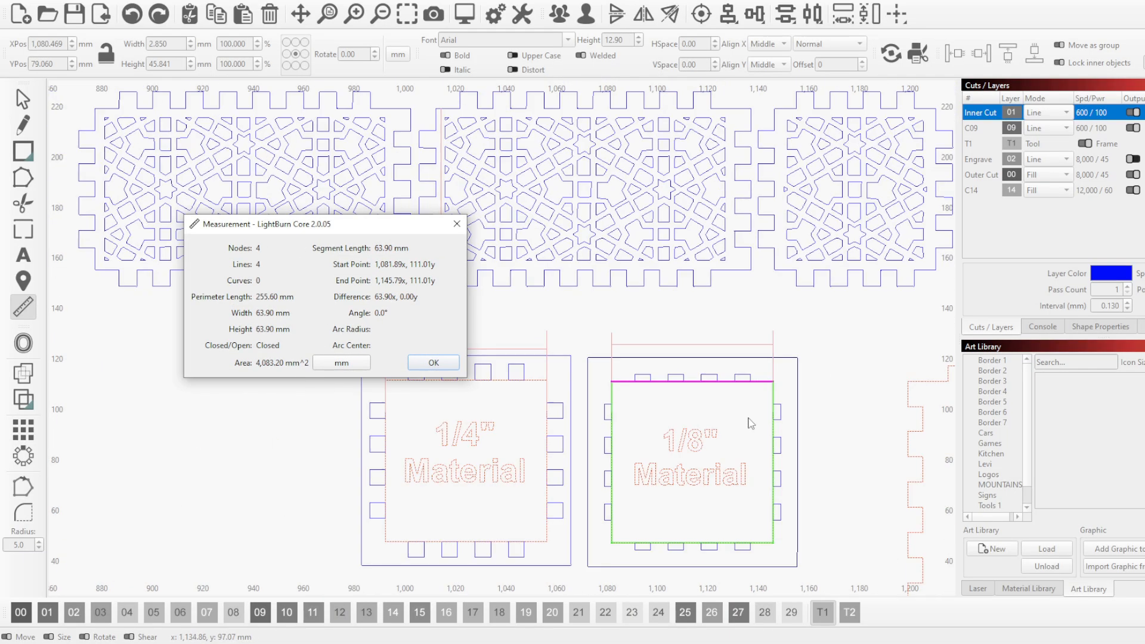
{"action": "scroll", "coordinate": [750, 422], "scroll_direction": "down", "scroll_amount": 3}
{"action": "scroll", "coordinate": [532, 287], "scroll_direction": "up", "scroll_amount": 4}
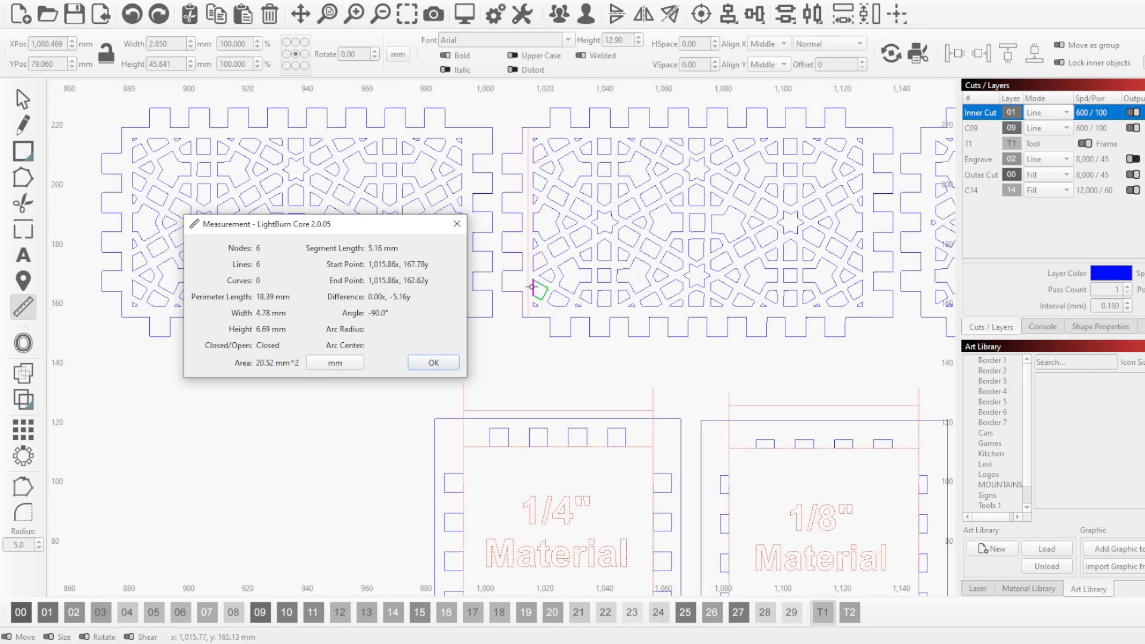
{"action": "scroll", "coordinate": [533, 287], "scroll_direction": "up", "scroll_amount": 3}
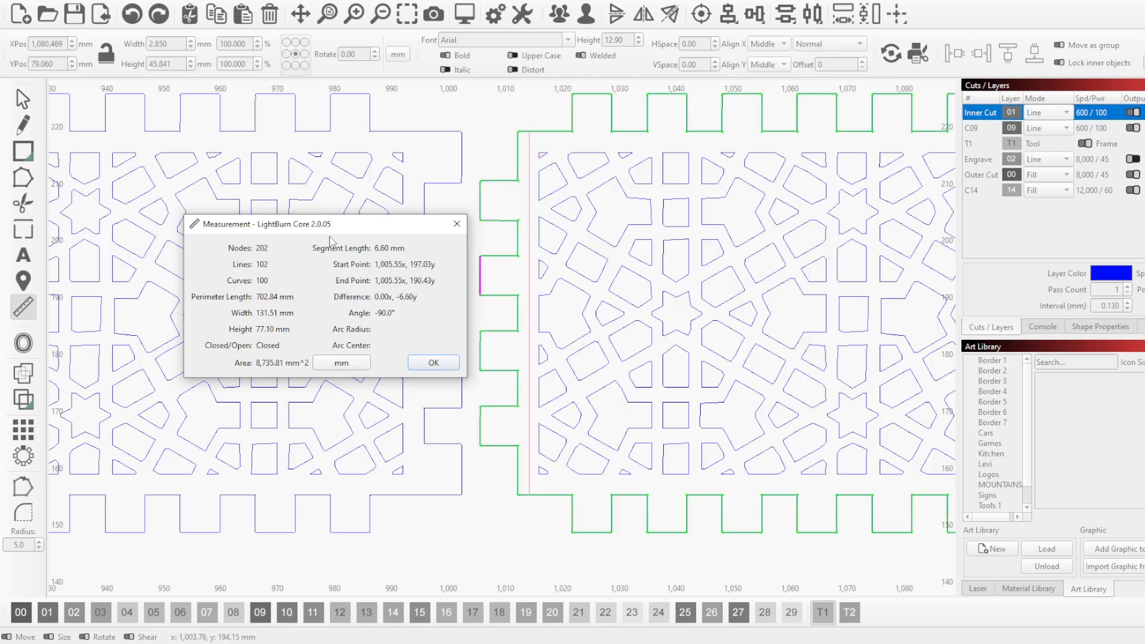
{"action": "left_click", "coordinate": [457, 225]}
Select the four slots along the left edge of the 1/8" Material square for manual resizing.
{"action": "scroll", "coordinate": [338, 186], "scroll_direction": "down", "scroll_amount": 4}
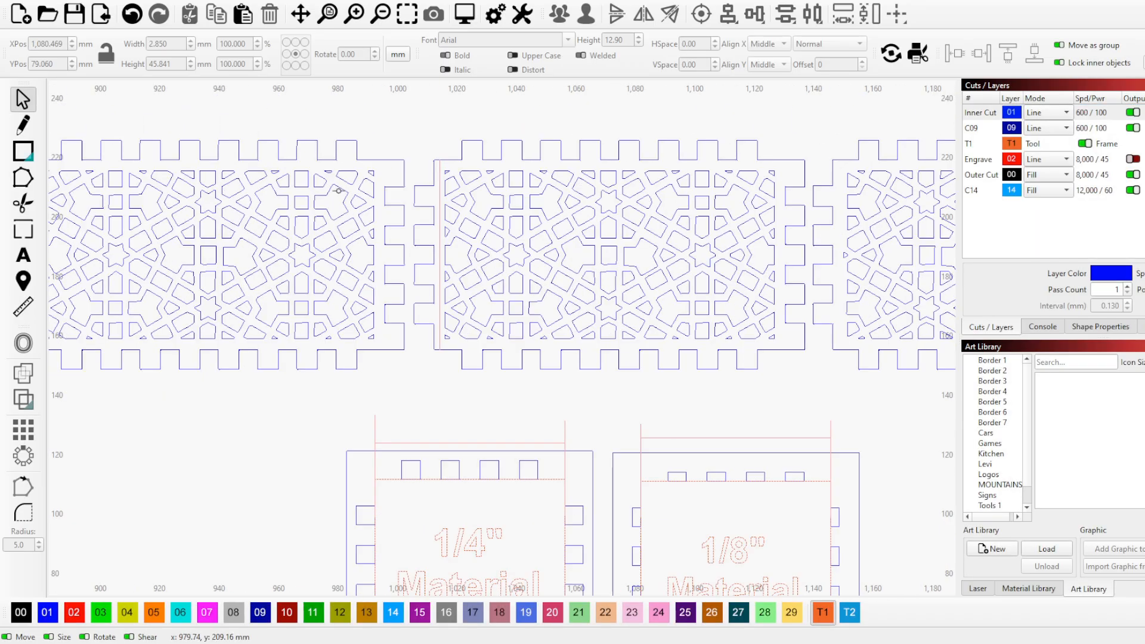
{"action": "scroll", "coordinate": [379, 291], "scroll_direction": "down", "scroll_amount": 3}
{"action": "scroll", "coordinate": [560, 481], "scroll_direction": "up", "scroll_amount": 6}
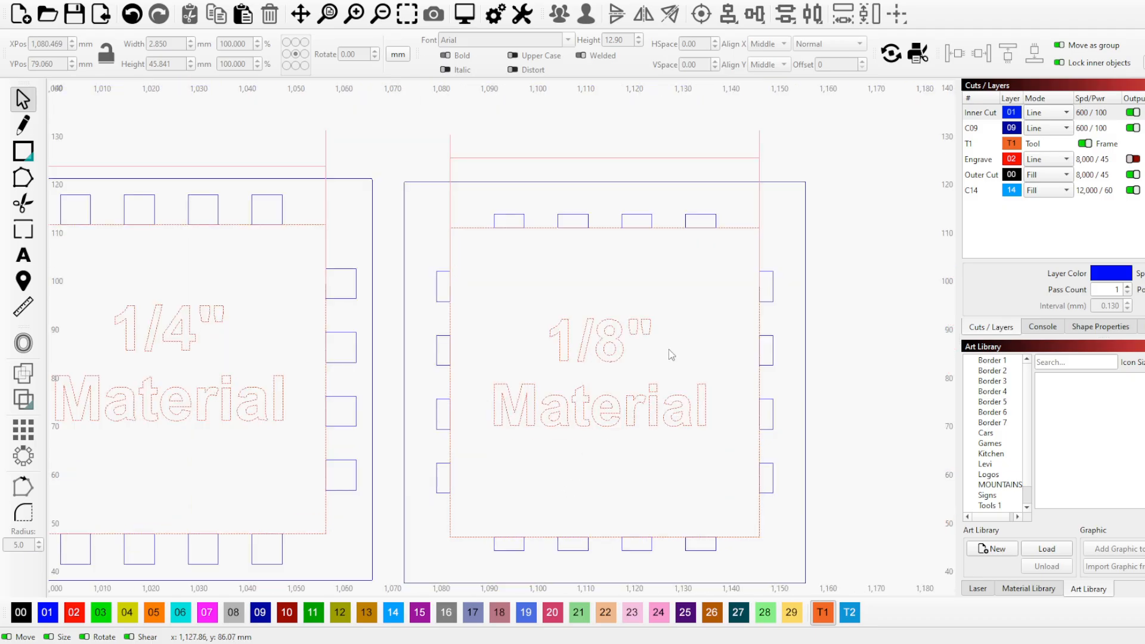
{"action": "scroll", "coordinate": [671, 355], "scroll_direction": "up", "scroll_amount": 2}
{"action": "left_click_drag", "start_coordinate": [353, 233], "coordinate": [399, 530]}
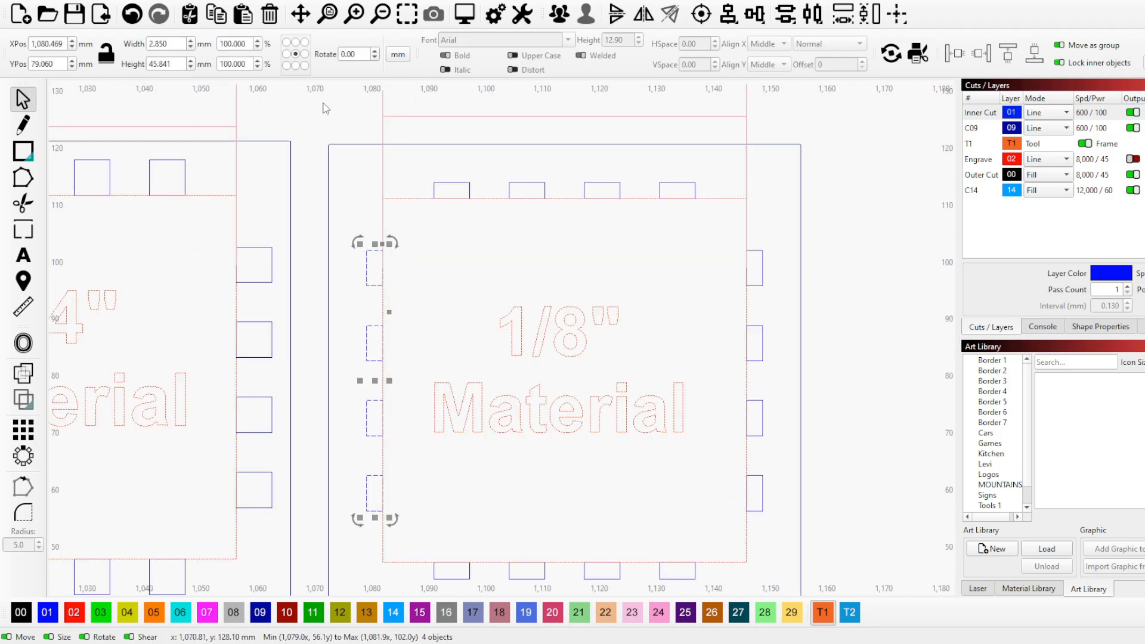
{"action": "scroll", "coordinate": [365, 465], "scroll_direction": "up", "scroll_amount": 1}
{"action": "scroll", "coordinate": [349, 468], "scroll_direction": "up", "scroll_amount": 1}
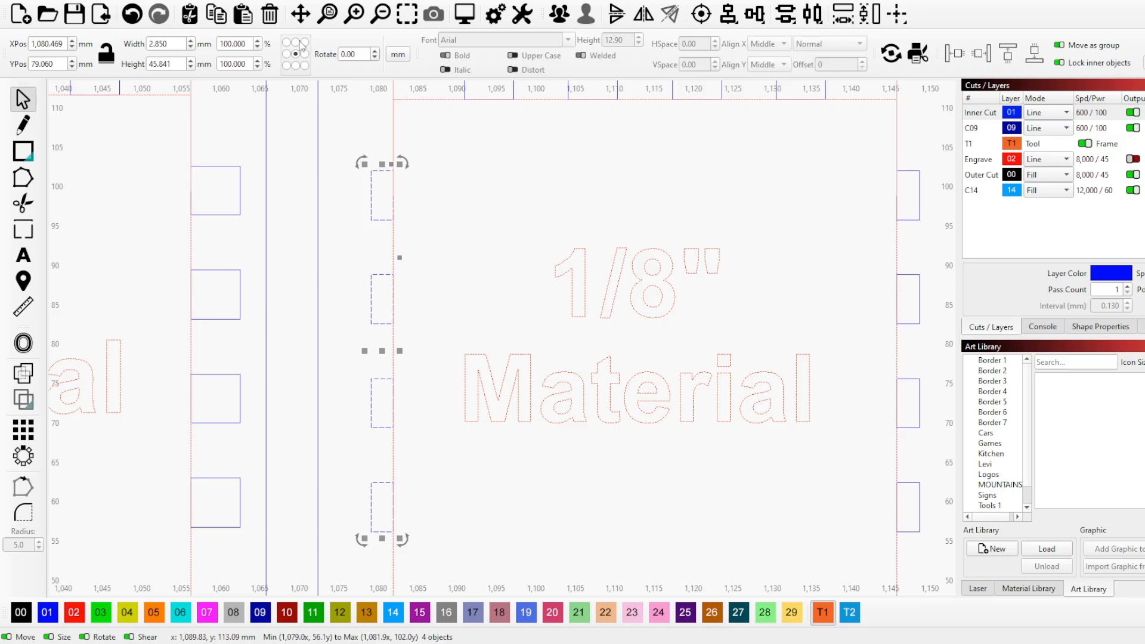
Try the corner, edge and centre anchor positions for the selected slots, then reselect the four slots.
{"action": "left_click", "coordinate": [286, 66]}
{"action": "left_click", "coordinate": [296, 65]}
{"action": "left_click", "coordinate": [305, 66]}
{"action": "left_click", "coordinate": [295, 54]}
{"action": "left_click", "coordinate": [287, 54]}
{"action": "left_click", "coordinate": [286, 43]}
{"action": "left_click", "coordinate": [296, 43]}
{"action": "left_click", "coordinate": [306, 43]}
{"action": "left_click", "coordinate": [350, 161]}
{"action": "left_click_drag", "start_coordinate": [351, 141], "coordinate": [410, 557]}
Try widening the selected slots to 6.85 mm from the middle-left anchor, then return the width to 2.85 mm.
{"action": "left_click", "coordinate": [287, 55]}
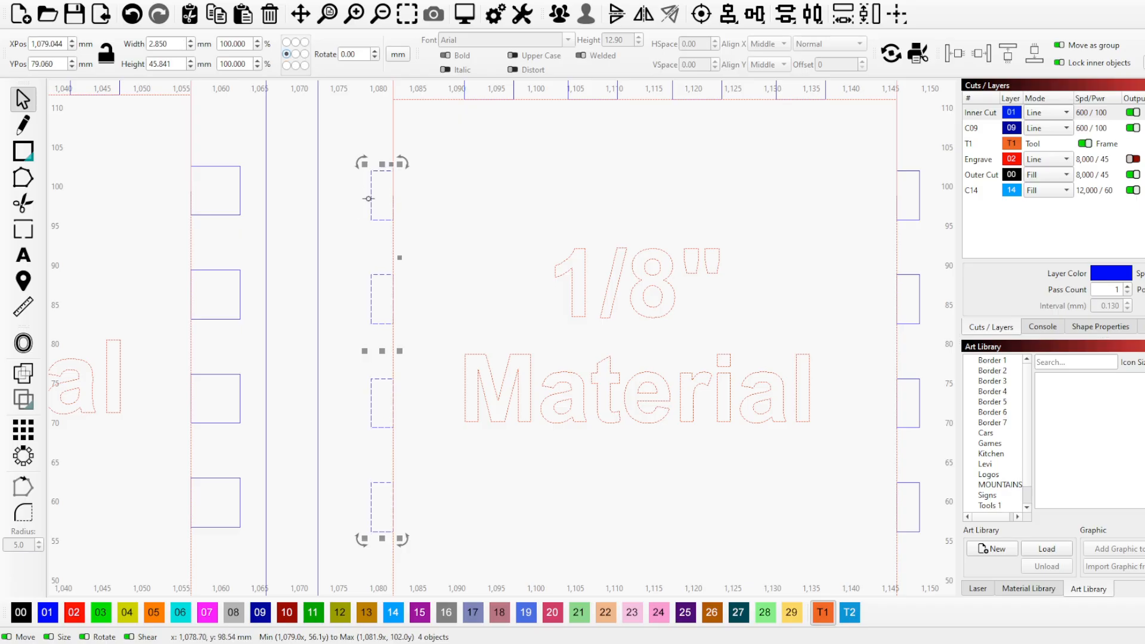
{"action": "left_click", "coordinate": [190, 41]}
{"action": "left_click", "coordinate": [191, 41]}
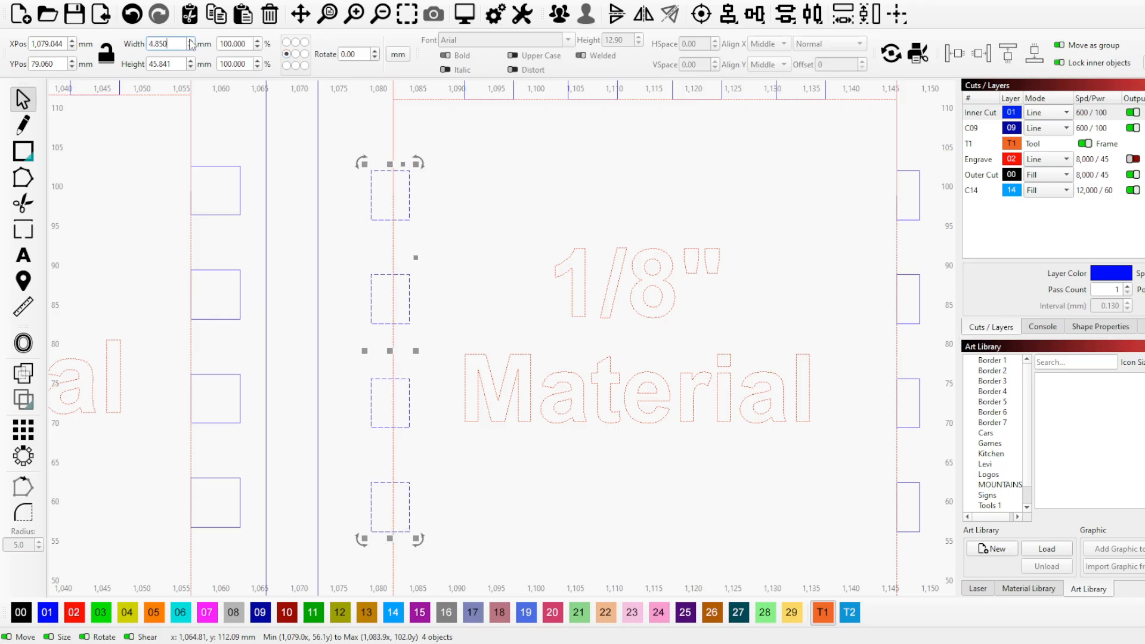
{"action": "left_click", "coordinate": [191, 40]}
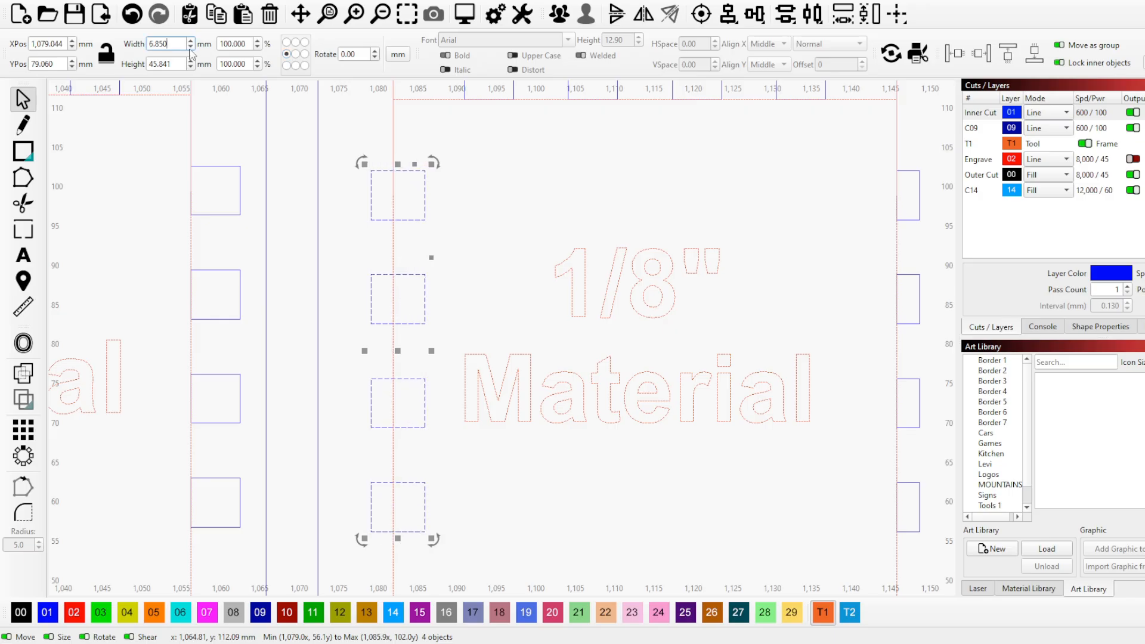
{"action": "left_click", "coordinate": [191, 48]}
{"action": "left_click", "coordinate": [190, 48]}
{"action": "left_click", "coordinate": [191, 48]}
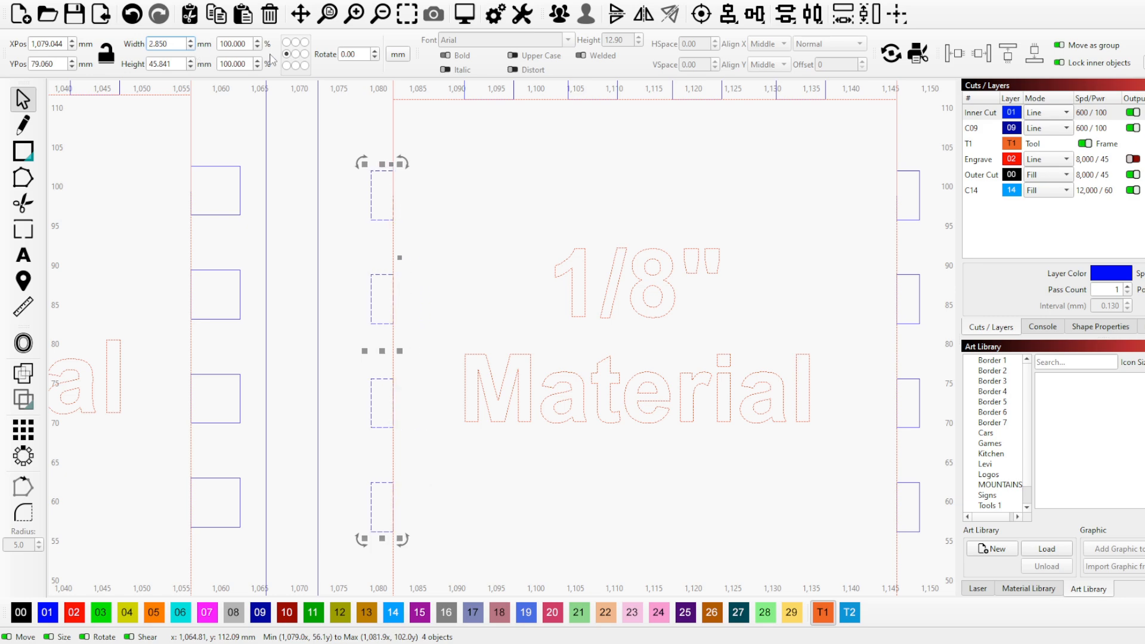
Anchor the selected slots at the middle-right and set their width to 5.3 mm.
{"action": "left_click", "coordinate": [305, 54]}
{"action": "left_click", "coordinate": [190, 41]}
{"action": "left_click", "coordinate": [190, 42]}
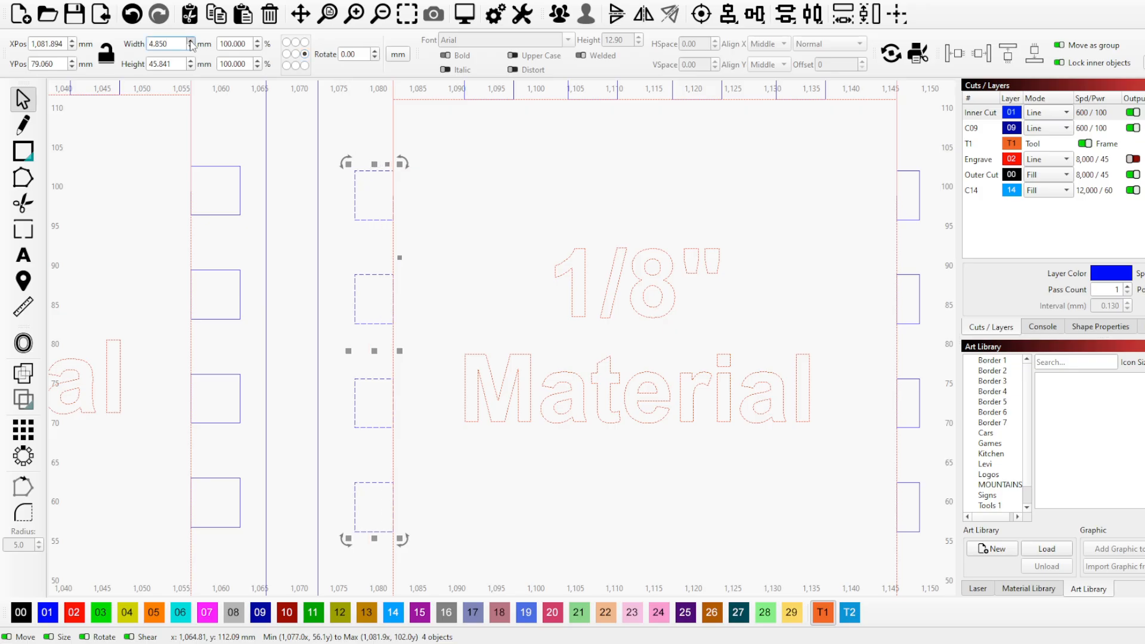
{"action": "left_click", "coordinate": [191, 43]}
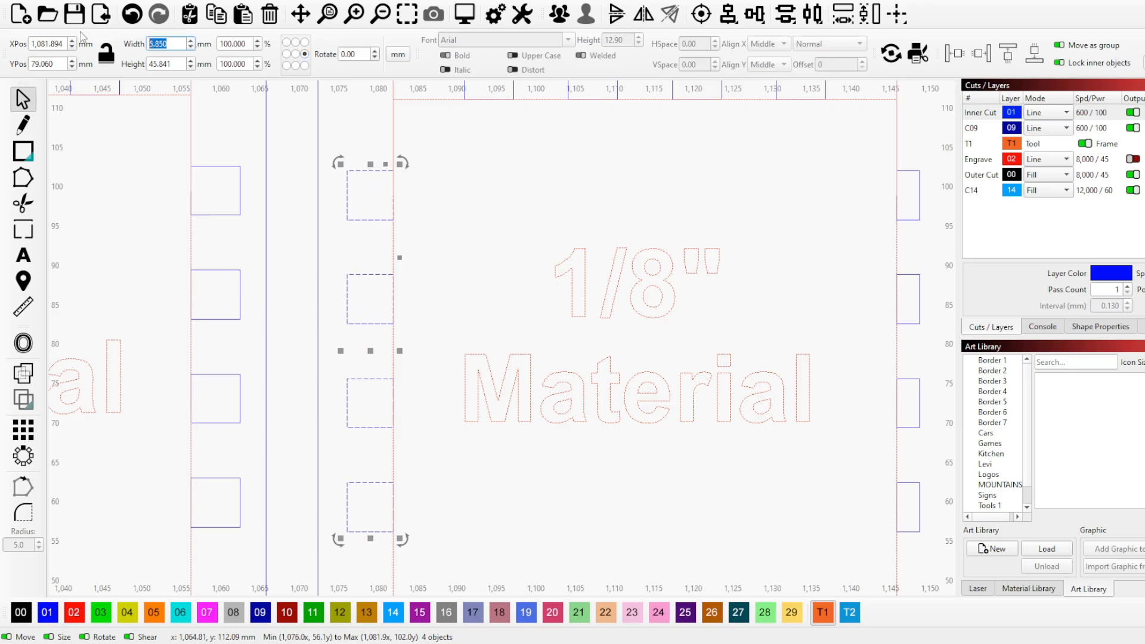
{"action": "type", "text": "5.3"}
{"action": "key", "text": "Return"}
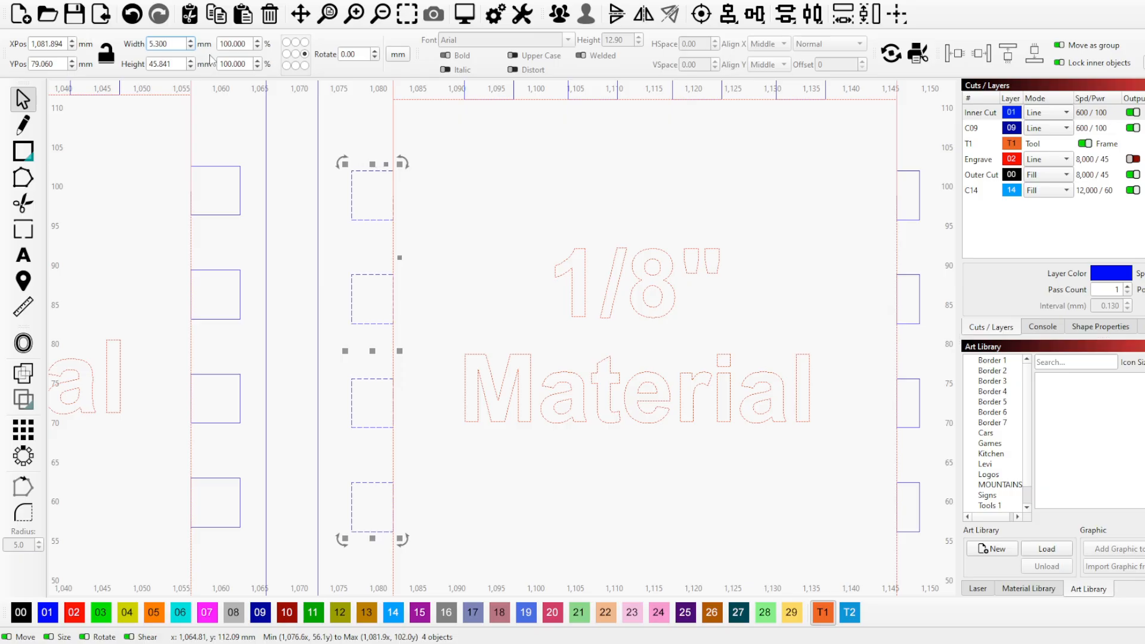
Anchor the four slots along the right edge of the 1/8" Material square at the middle-left and set their width to 5.3 mm.
{"action": "left_click", "coordinate": [447, 333]}
{"action": "scroll", "coordinate": [447, 332], "scroll_direction": "down", "scroll_amount": 3}
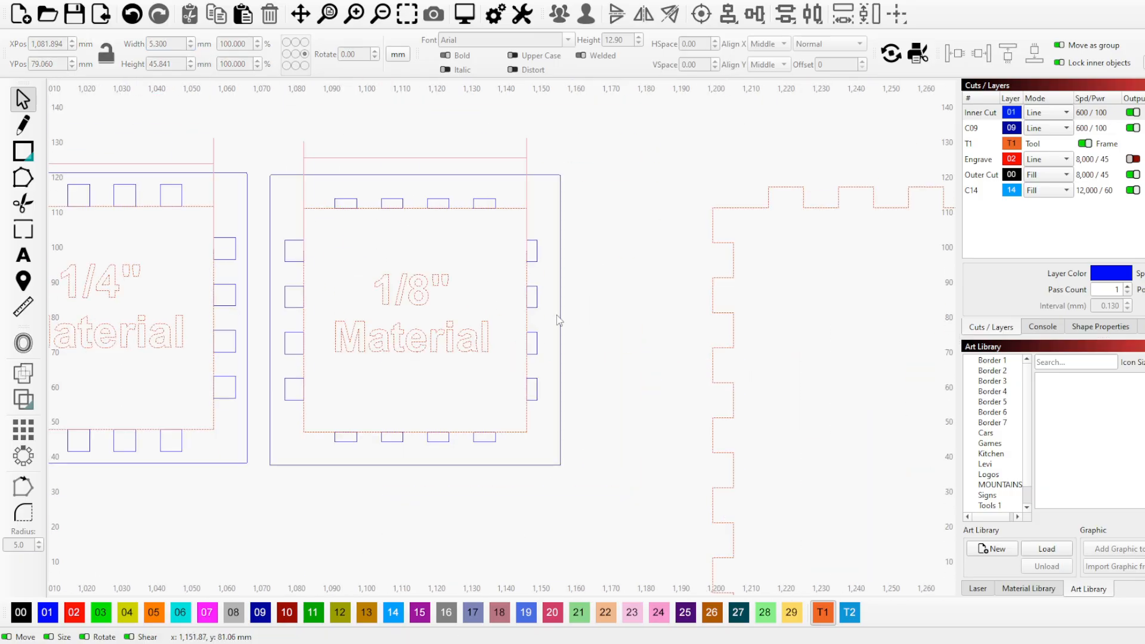
{"action": "scroll", "coordinate": [490, 269], "scroll_direction": "up", "scroll_amount": 3}
{"action": "left_click_drag", "start_coordinate": [446, 124], "coordinate": [522, 534]}
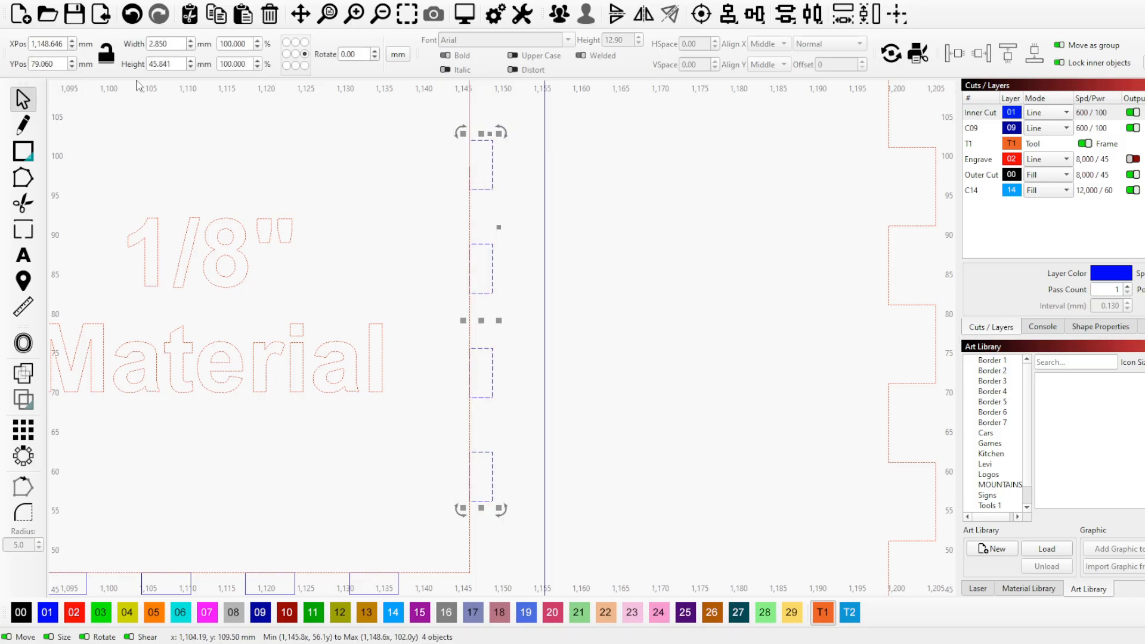
{"action": "left_click", "coordinate": [287, 53]}
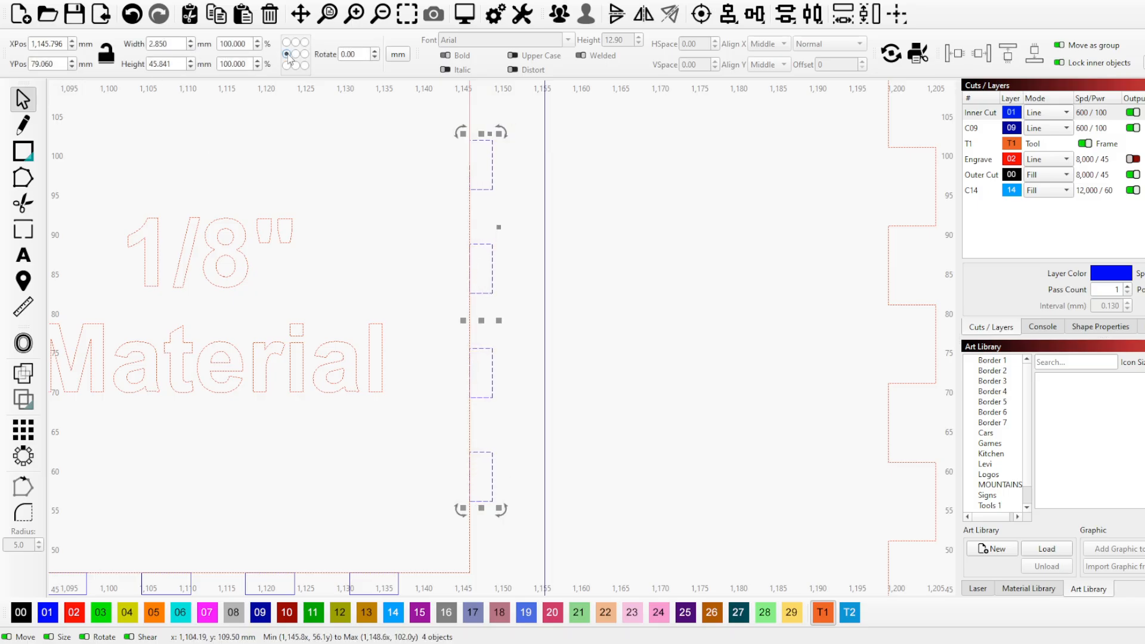
{"action": "triple_click", "coordinate": [179, 44]}
{"action": "type", "text": "5.3"}
{"action": "key", "text": "Return"}
Anchor the four slots along the top edge of the 1/8" Material square at the bottom-centre and set their height to 5.3 mm.
{"action": "scroll", "coordinate": [604, 462], "scroll_direction": "down", "scroll_amount": 3}
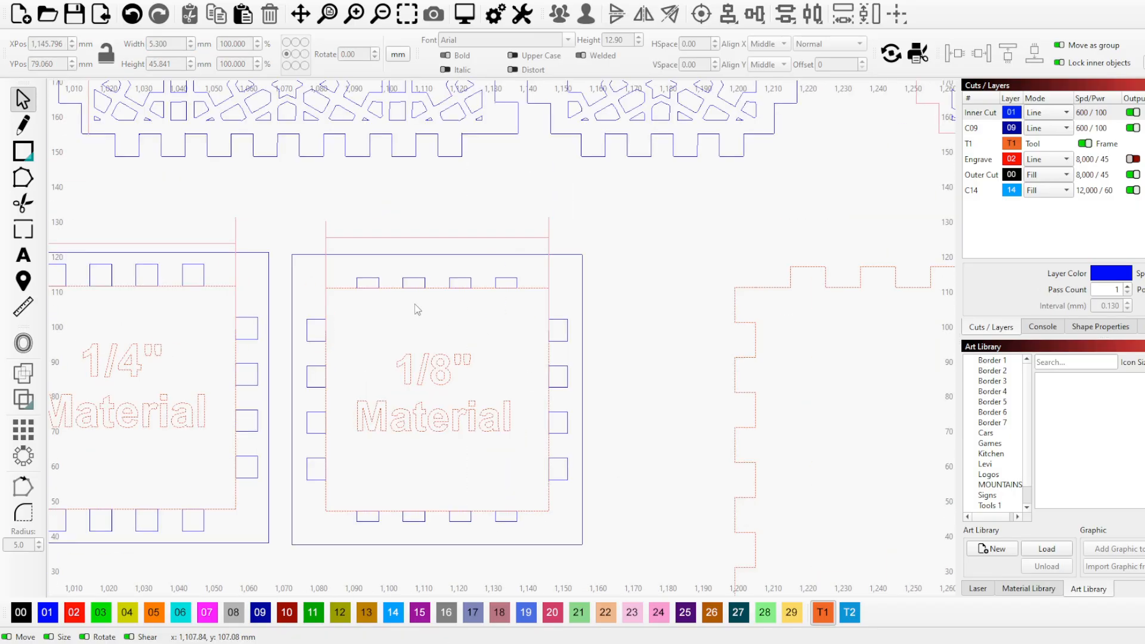
{"action": "scroll", "coordinate": [418, 309], "scroll_direction": "up", "scroll_amount": 3}
{"action": "left_click_drag", "start_coordinate": [268, 225], "coordinate": [644, 301]}
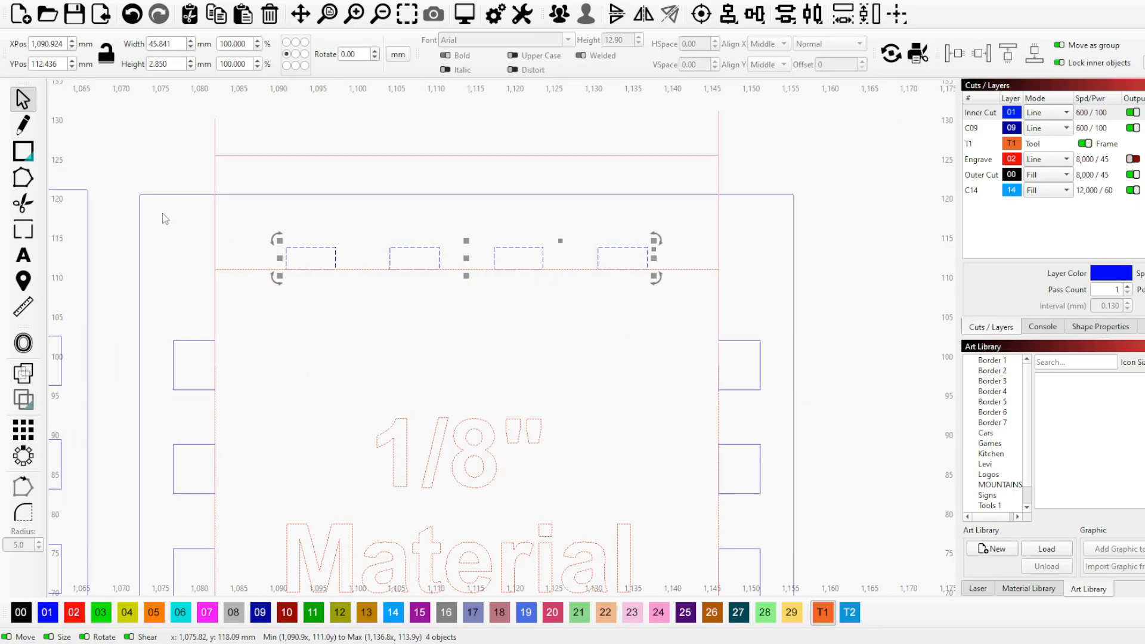
{"action": "left_click", "coordinate": [296, 65]}
{"action": "left_click_drag", "start_coordinate": [184, 49], "coordinate": [129, 64]}
{"action": "type", "text": "5.3"}
{"action": "key", "text": "Return"}
Anchor the four slots along the bottom edge of the 1/8" Material square at the top-centre and set their height to 5.3 mm.
{"action": "scroll", "coordinate": [405, 173], "scroll_direction": "down", "scroll_amount": 6}
{"action": "scroll", "coordinate": [382, 441], "scroll_direction": "up", "scroll_amount": 2}
{"action": "scroll", "coordinate": [381, 446], "scroll_direction": "up", "scroll_amount": 3}
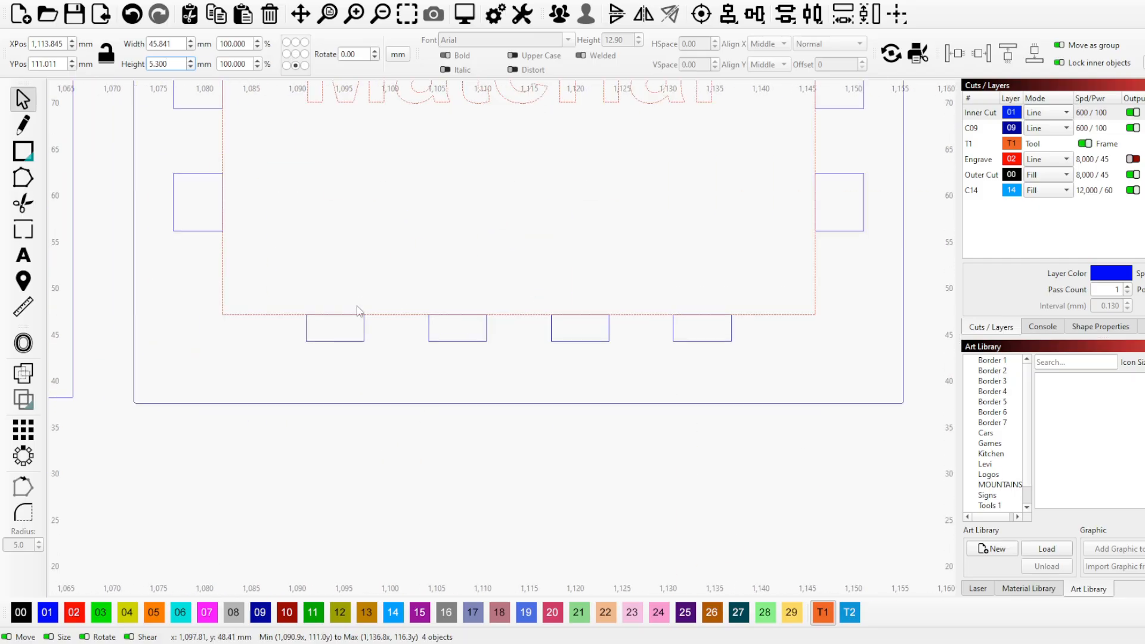
{"action": "left_click_drag", "start_coordinate": [268, 271], "coordinate": [788, 383]}
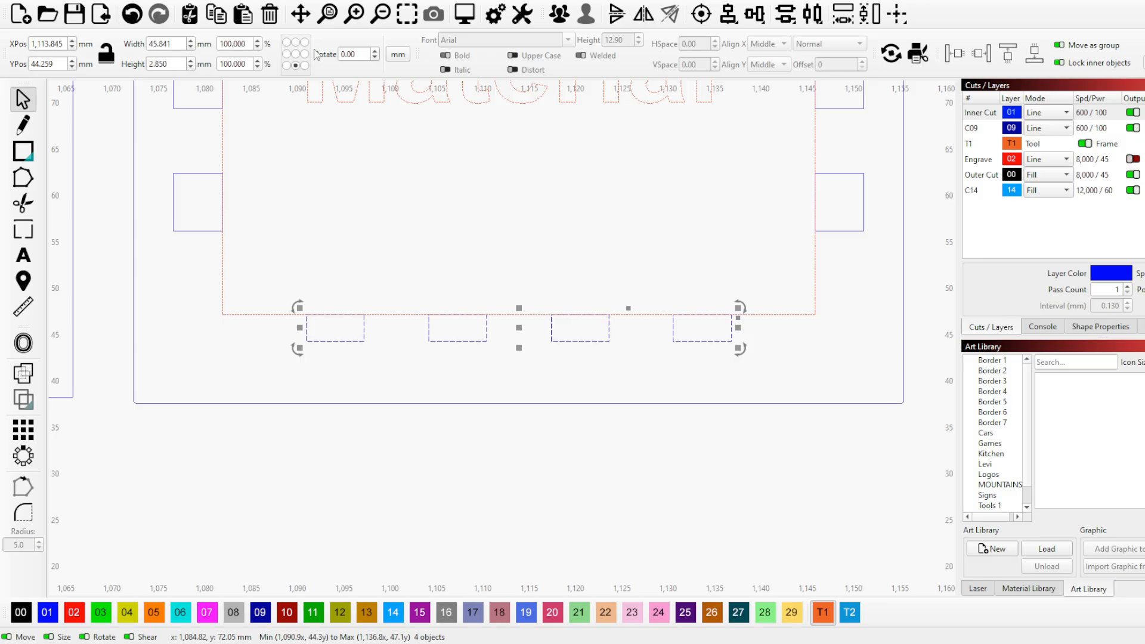
{"action": "left_click", "coordinate": [296, 42]}
{"action": "left_click", "coordinate": [161, 64]}
{"action": "type", "text": "5.3"}
{"action": "key", "text": "Return"}
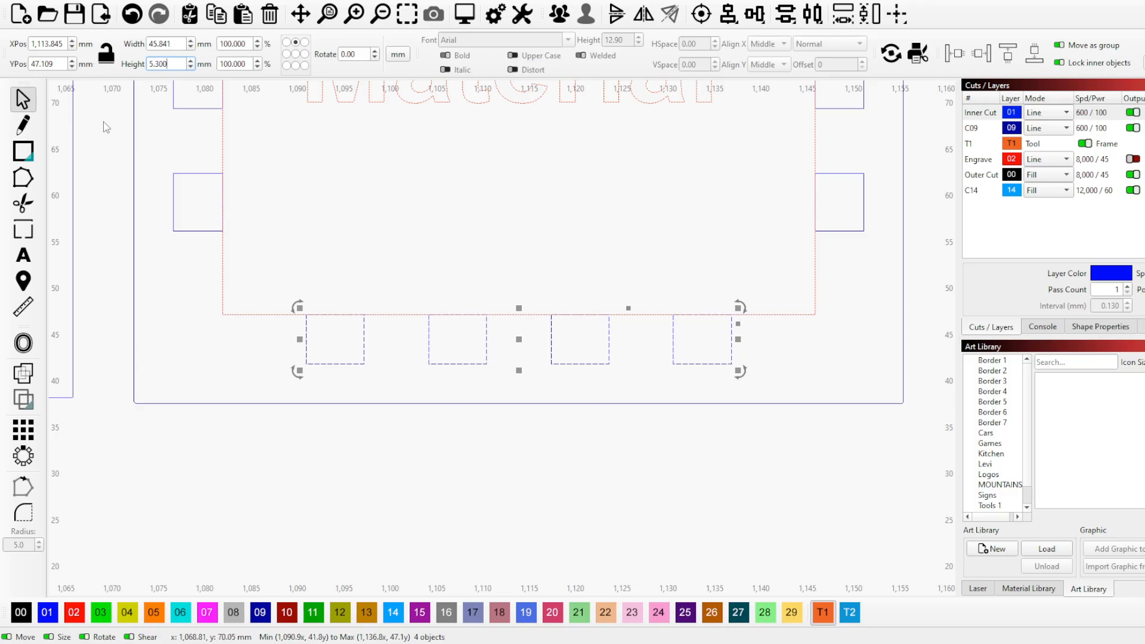
{"action": "scroll", "coordinate": [353, 445], "scroll_direction": "down", "scroll_amount": 5}
{"action": "scroll", "coordinate": [362, 342], "scroll_direction": "up", "scroll_amount": 3}
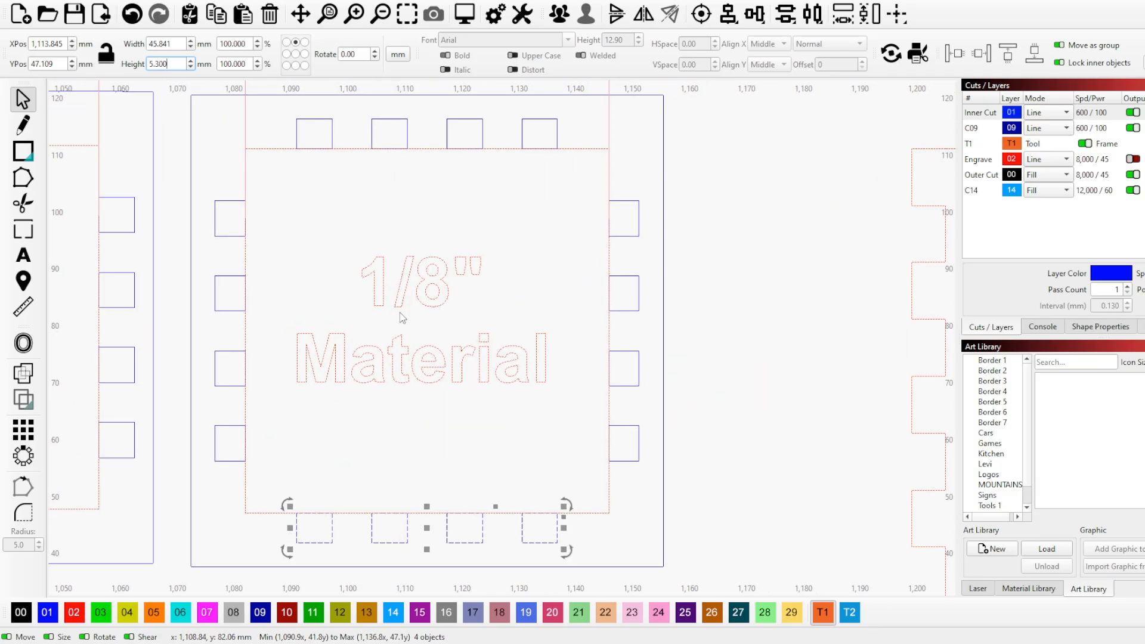
{"action": "scroll", "coordinate": [158, 424], "scroll_direction": "down", "scroll_amount": 3}
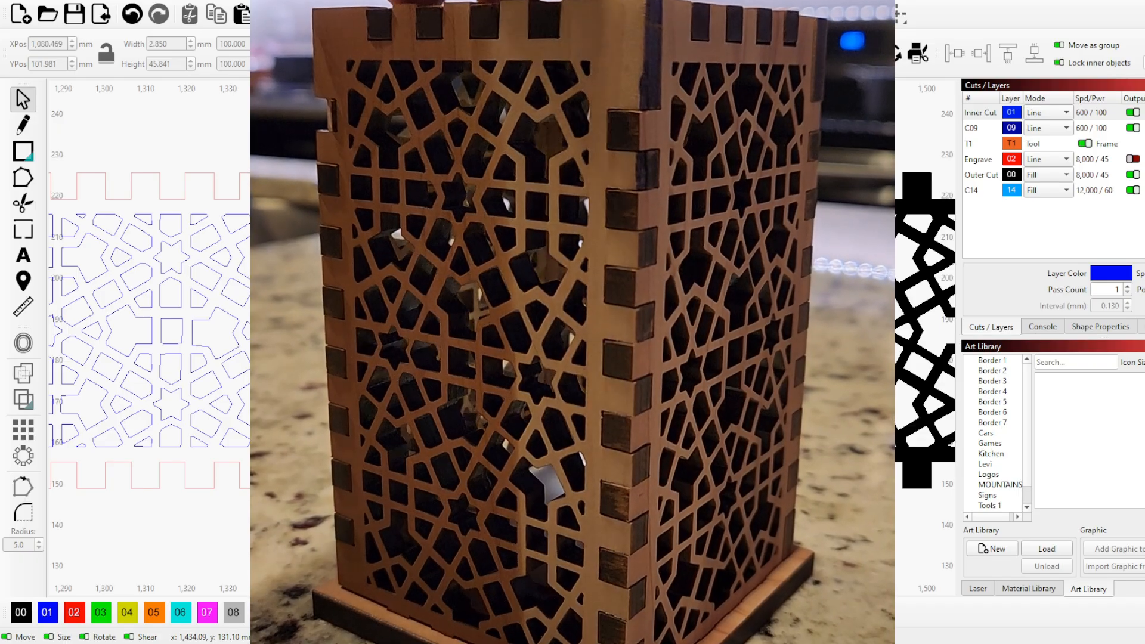
{"action": "scroll", "coordinate": [499, 418], "scroll_direction": "down", "scroll_amount": 5}
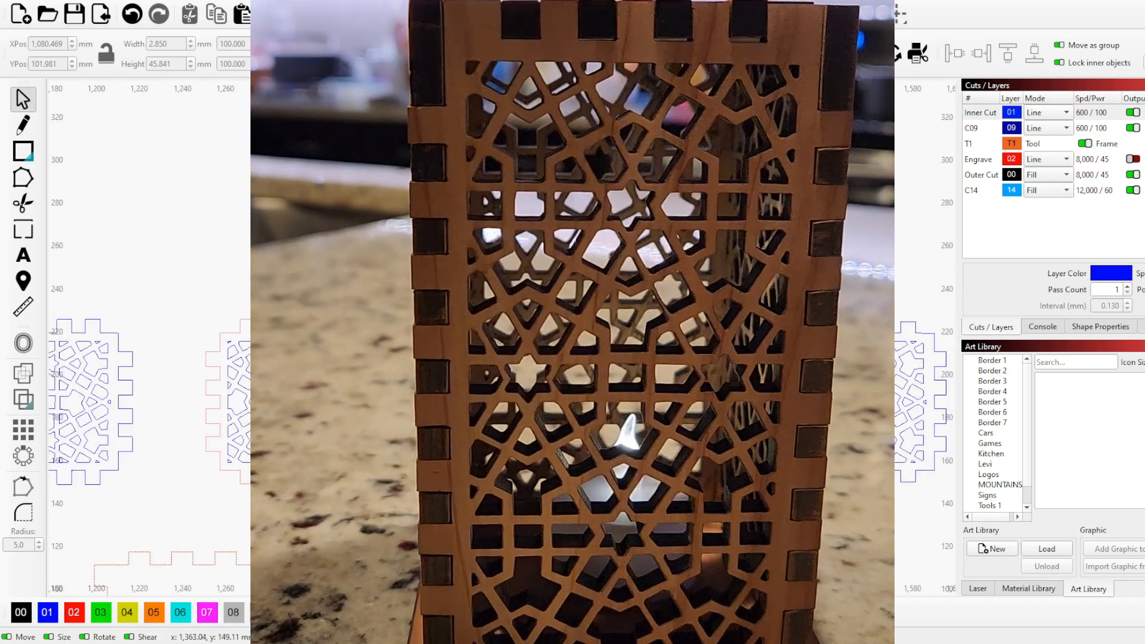
{"action": "scroll", "coordinate": [662, 337], "scroll_direction": "down", "scroll_amount": 2}
{"action": "scroll", "coordinate": [566, 412], "scroll_direction": "up", "scroll_amount": 3}
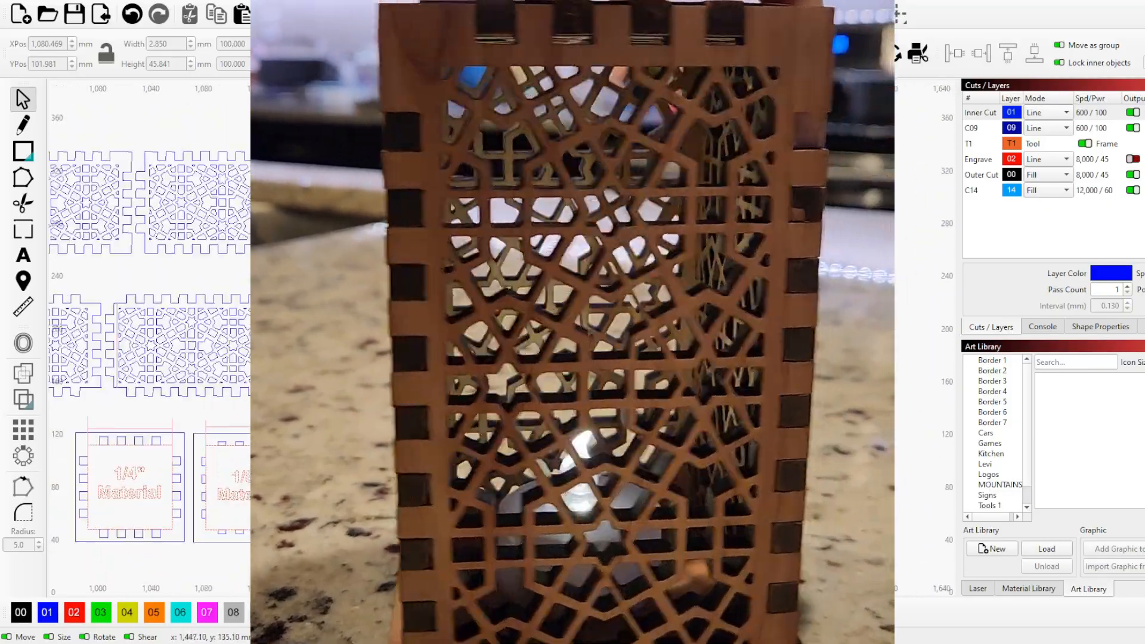
{"action": "scroll", "coordinate": [644, 400], "scroll_direction": "down", "scroll_amount": 2}
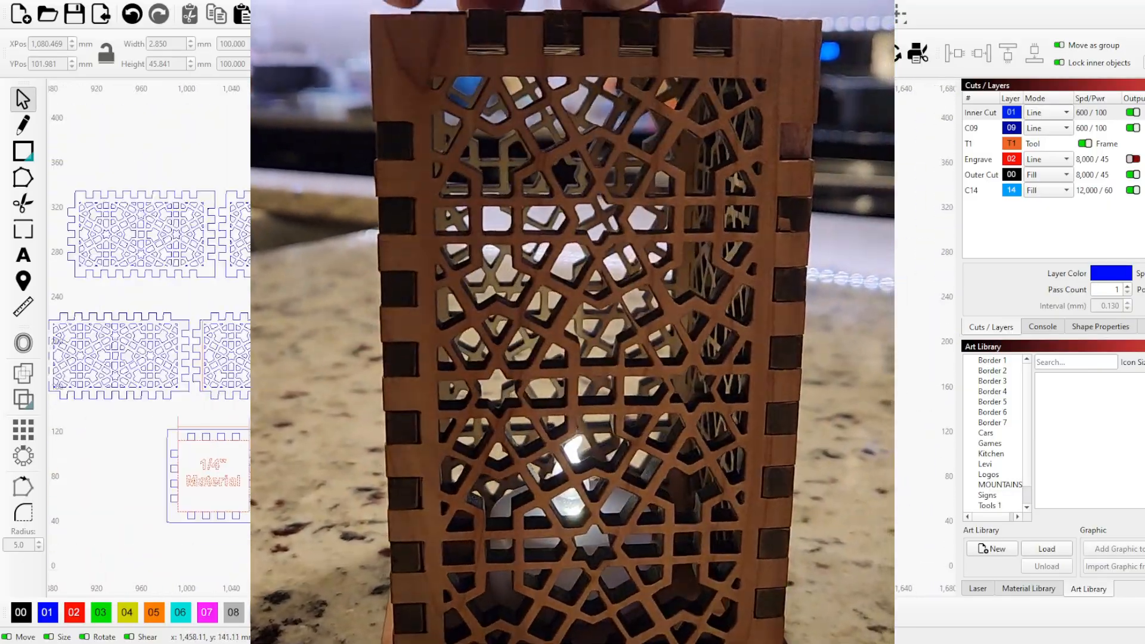
{"action": "scroll", "coordinate": [453, 398], "scroll_direction": "down", "scroll_amount": 1}
{"action": "scroll", "coordinate": [364, 386], "scroll_direction": "down", "scroll_amount": 1}
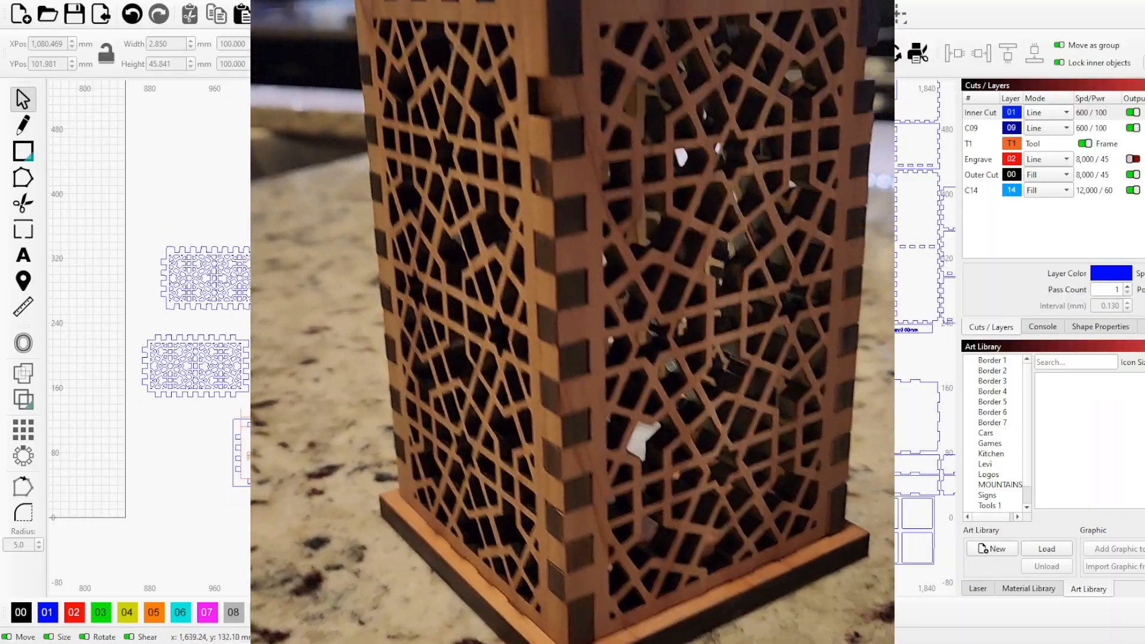
{"action": "scroll", "coordinate": [567, 403], "scroll_direction": "up", "scroll_amount": 2}
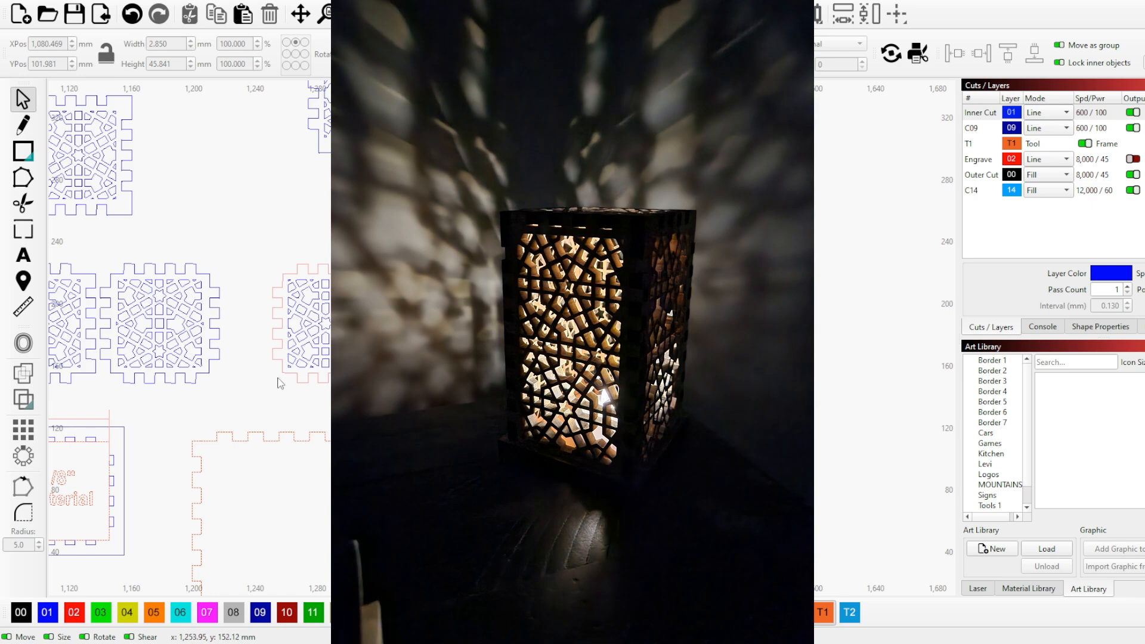
{"action": "left_click_drag", "start_coordinate": [272, 377], "coordinate": [472, 396]}
{"action": "scroll", "coordinate": [600, 403], "scroll_direction": "down", "scroll_amount": 4}
{"action": "scroll", "coordinate": [231, 495], "scroll_direction": "up", "scroll_amount": 8}
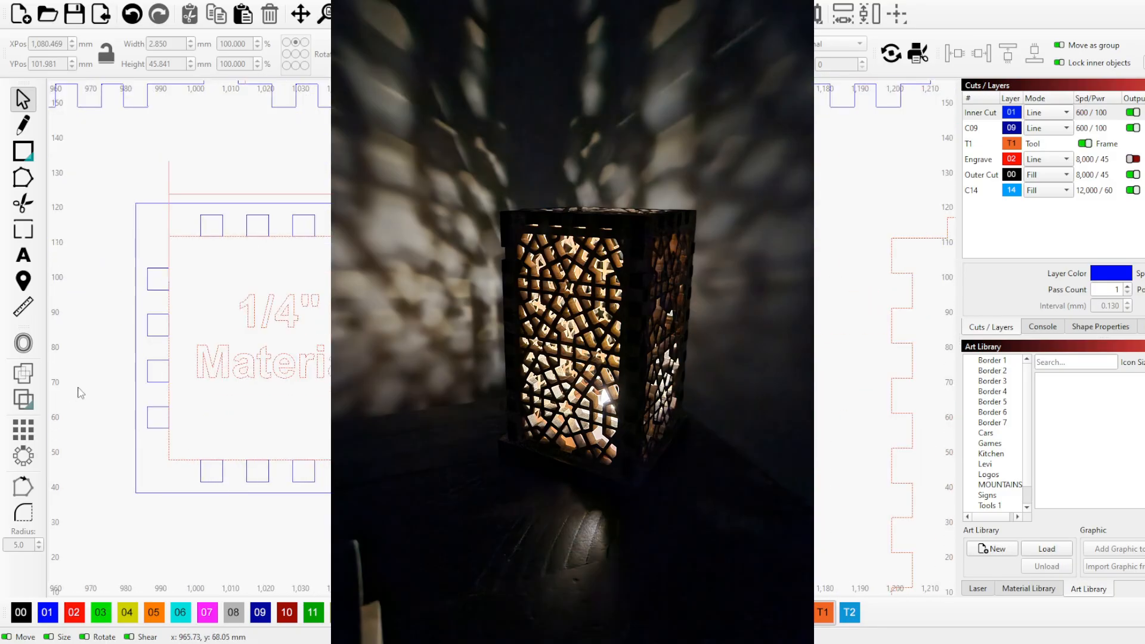
{"action": "scroll", "coordinate": [170, 401], "scroll_direction": "down", "scroll_amount": 2}
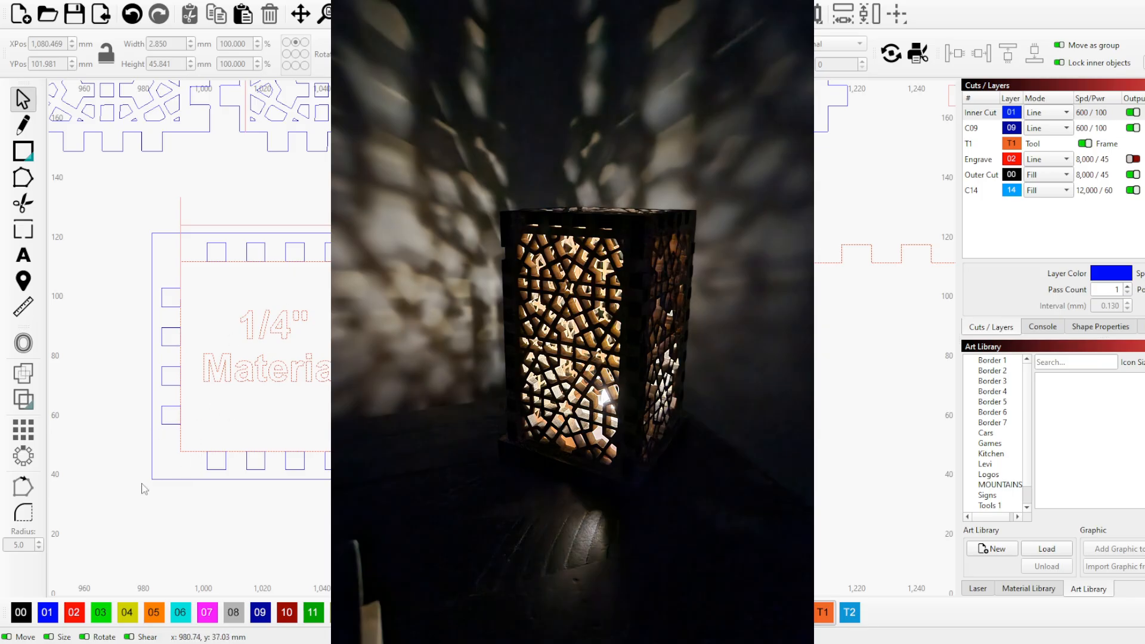
{"action": "scroll", "coordinate": [124, 480], "scroll_direction": "down", "scroll_amount": 3}
{"action": "scroll", "coordinate": [113, 482], "scroll_direction": "down", "scroll_amount": 3}
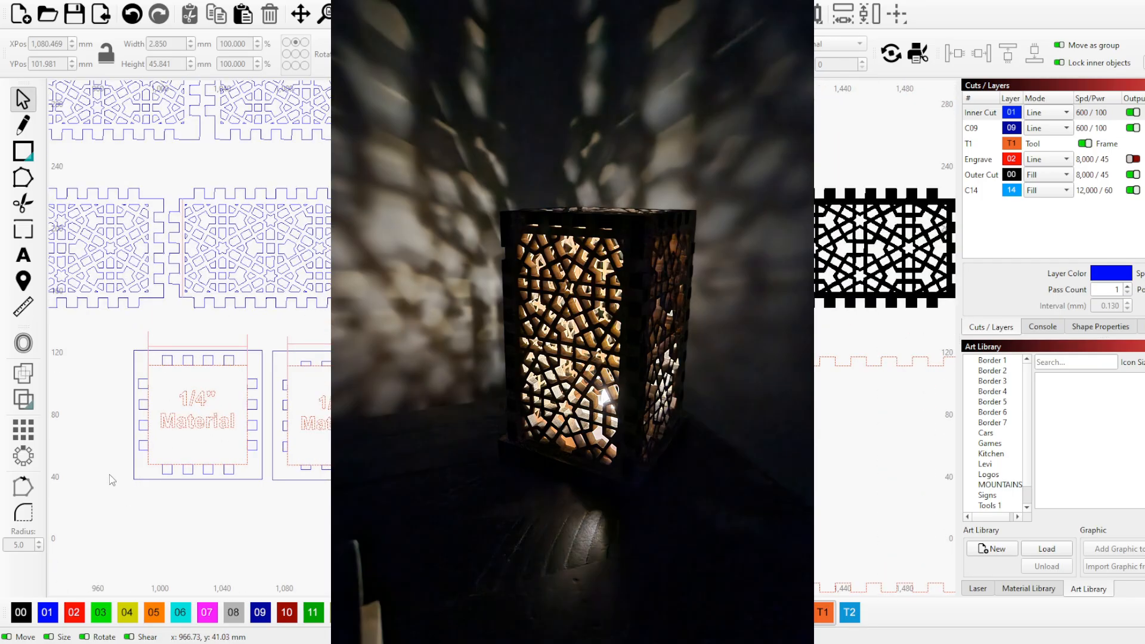